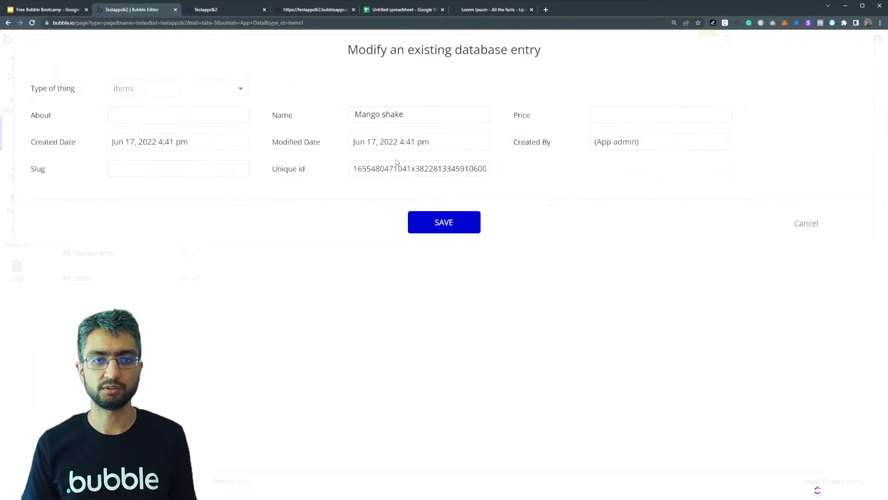
- Set the Mango shake item's price to 9.99 and save the entry
left_click(611, 120)
type("9.99")
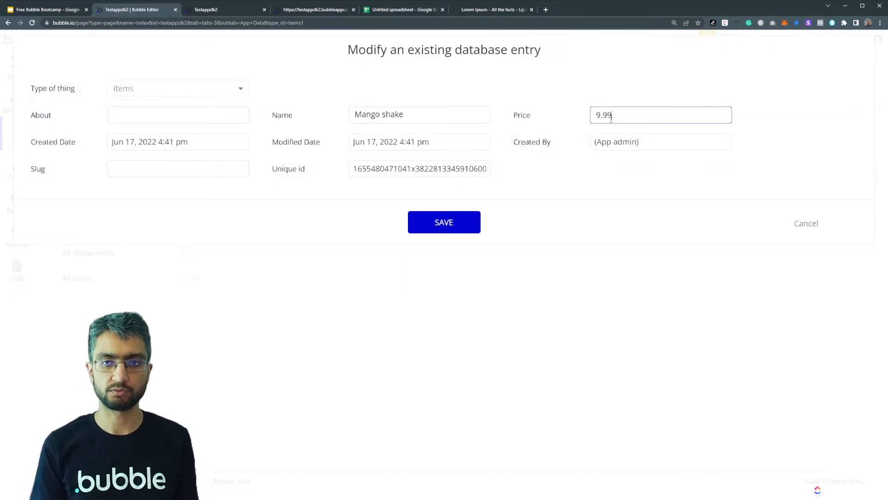
left_click(448, 218)
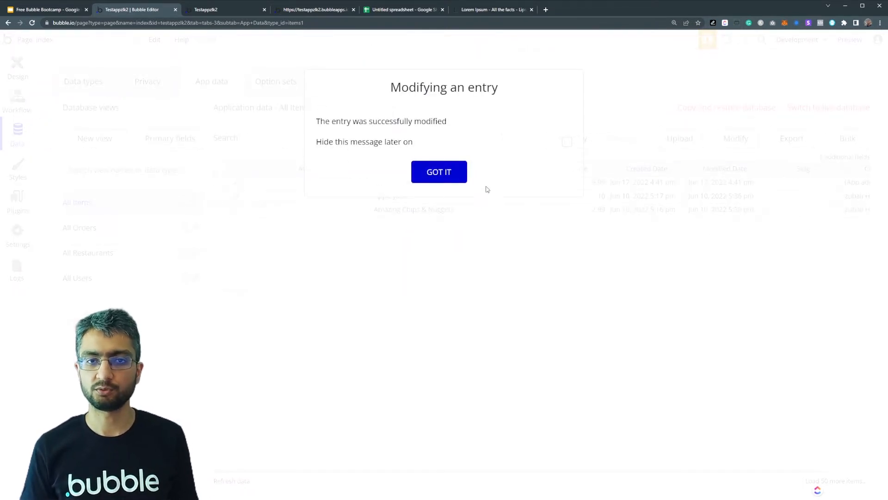
left_click(446, 180)
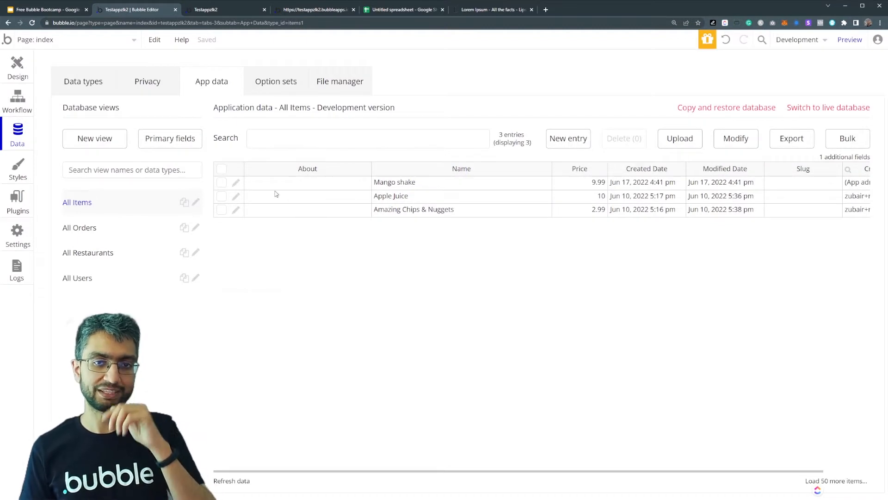
- Look over the three item entries across all of their columns
left_click_drag(248, 184, 797, 204)
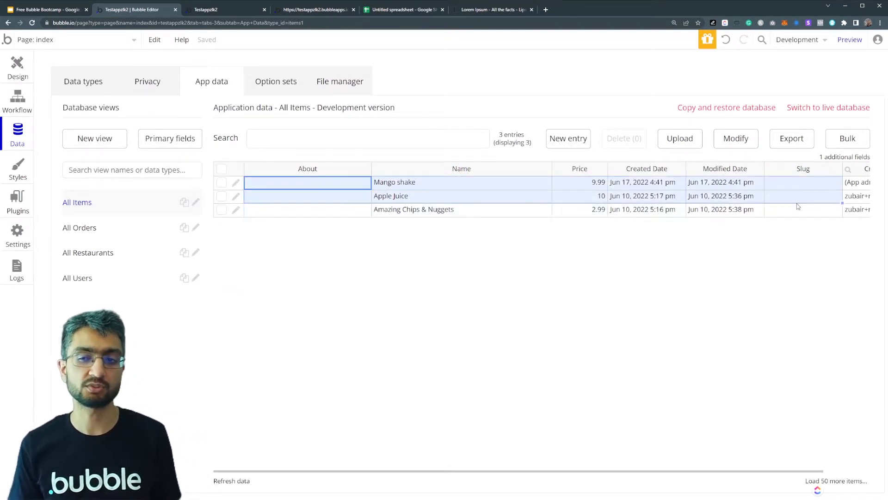
left_click(817, 217)
left_click_drag(849, 215, 253, 190)
left_click(277, 200)
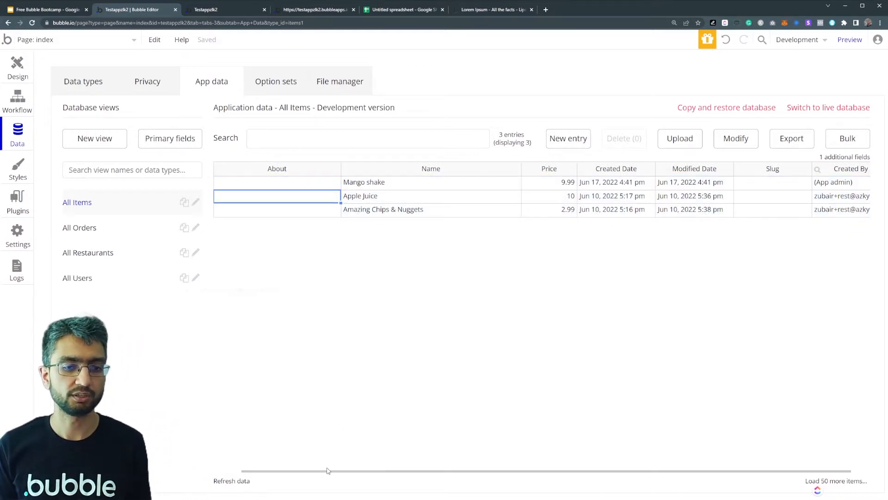
left_click_drag(328, 470, 246, 468)
left_click(280, 242)
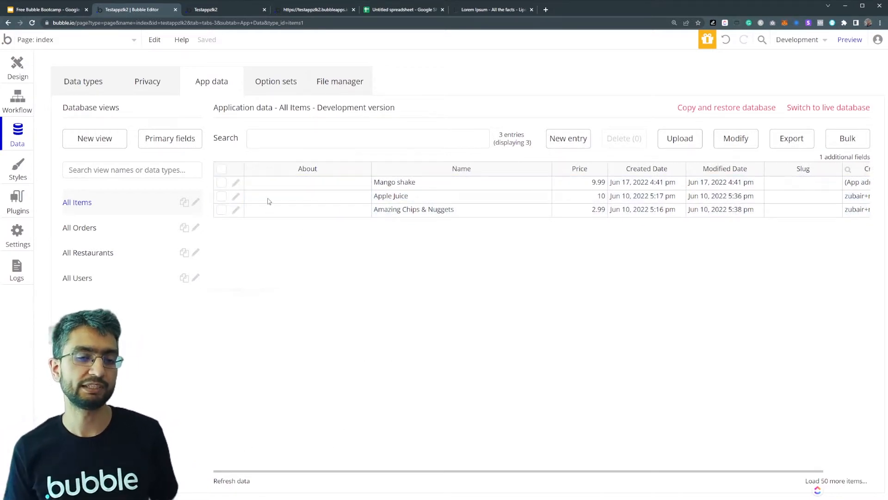
- Examine the Restaurant 1 entry's List of Menu Items field, the orders data and the items data
left_click(112, 256)
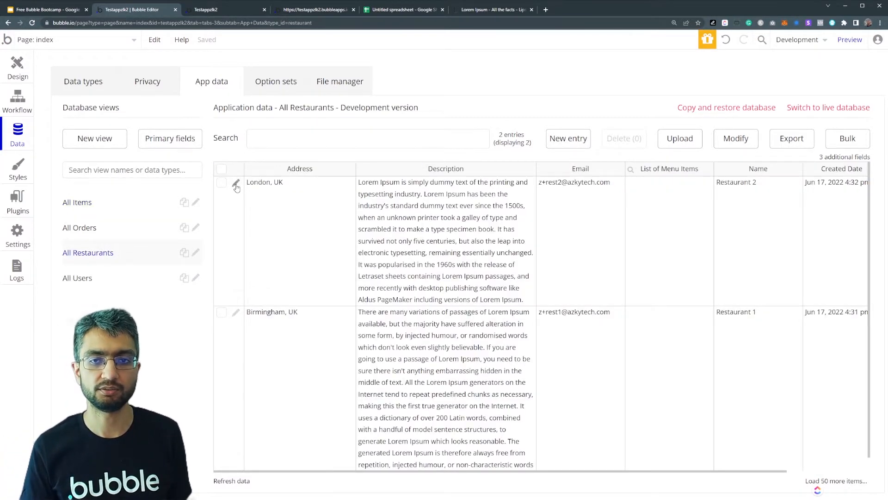
left_click(236, 313)
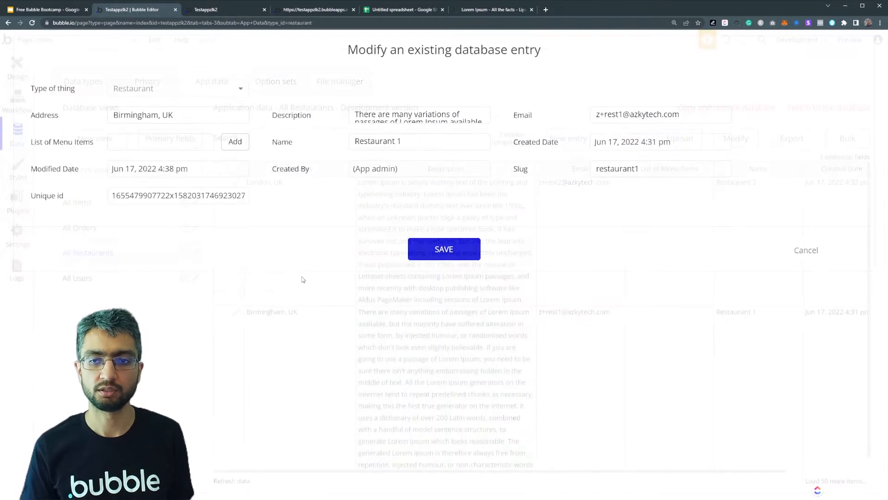
left_click(142, 142)
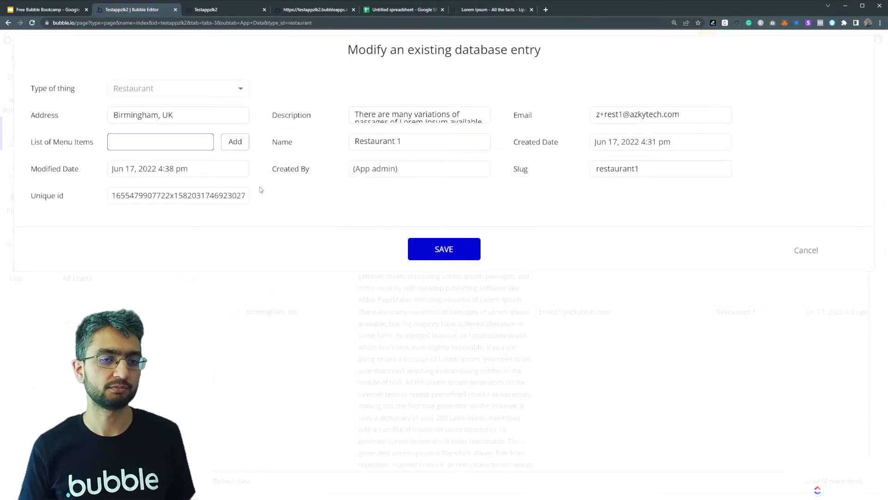
left_click(804, 251)
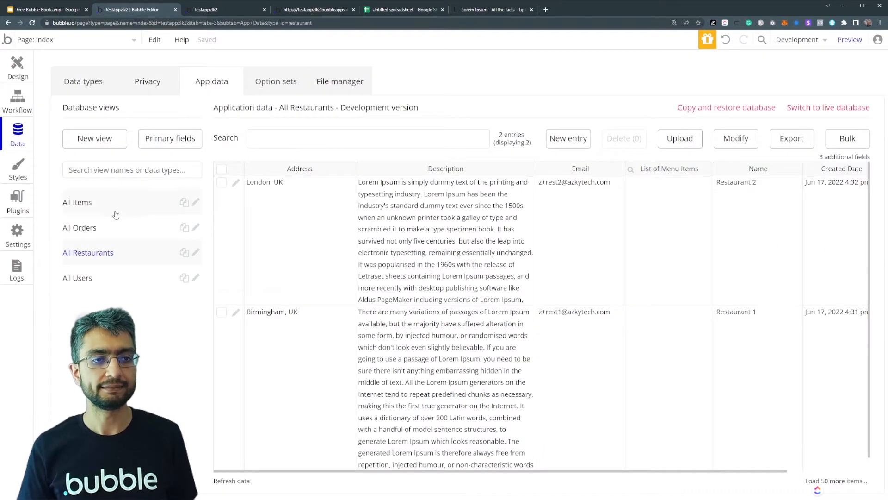
left_click(110, 226)
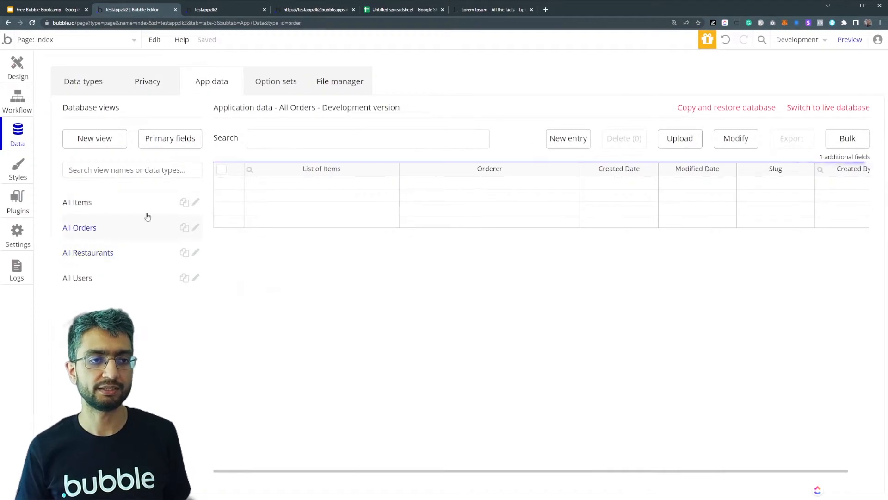
left_click(117, 208)
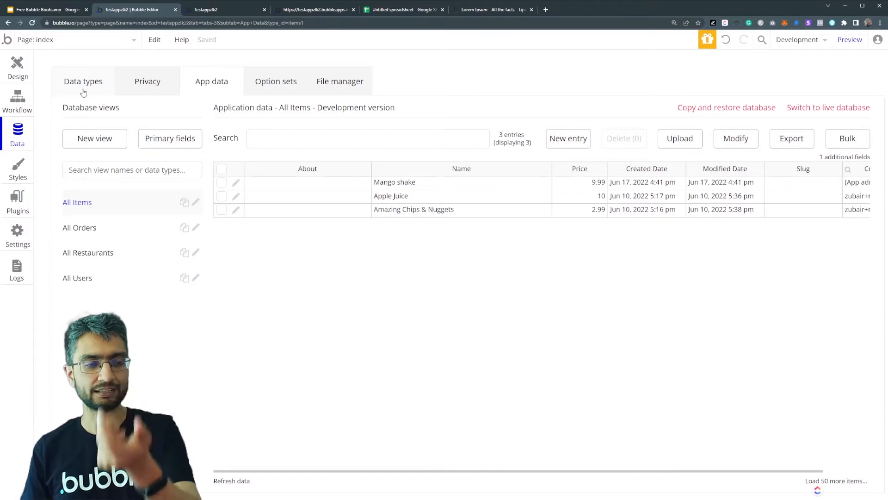
left_click(440, 182)
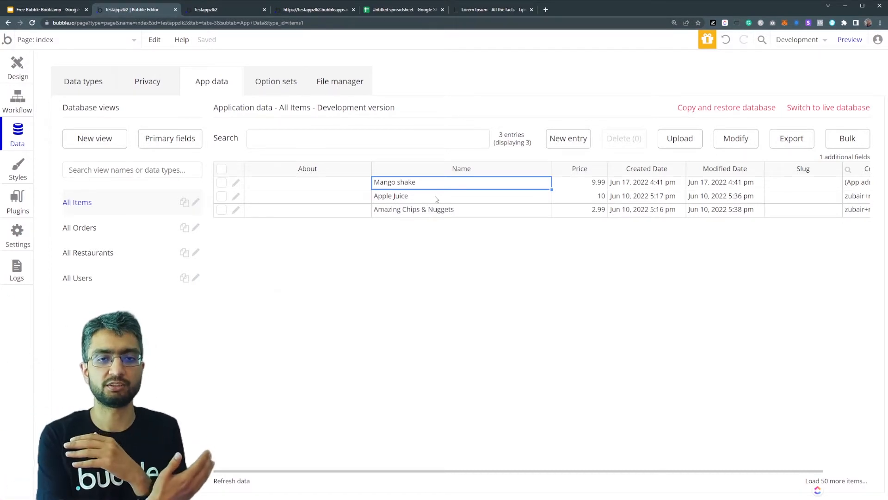
- Create a single-entry field named Related Restaurant of type Restaurant on the Items data type
left_click(103, 91)
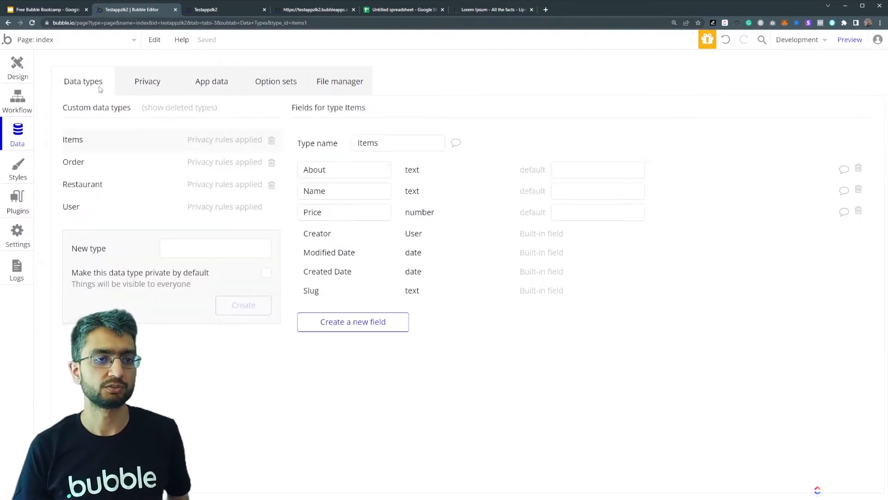
left_click(379, 321)
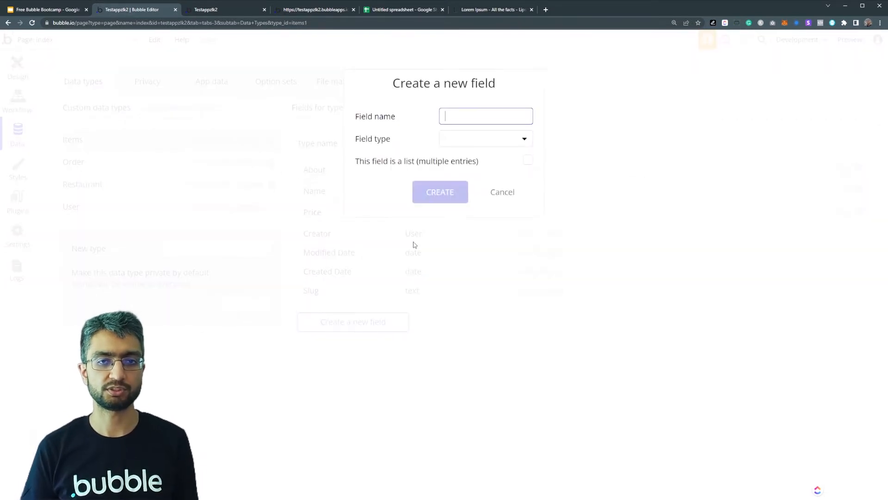
type("Related R")
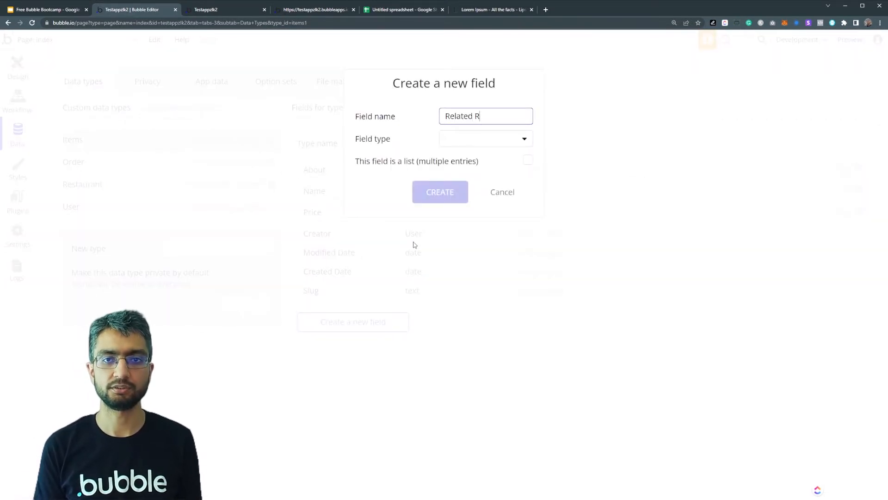
type("estaurant")
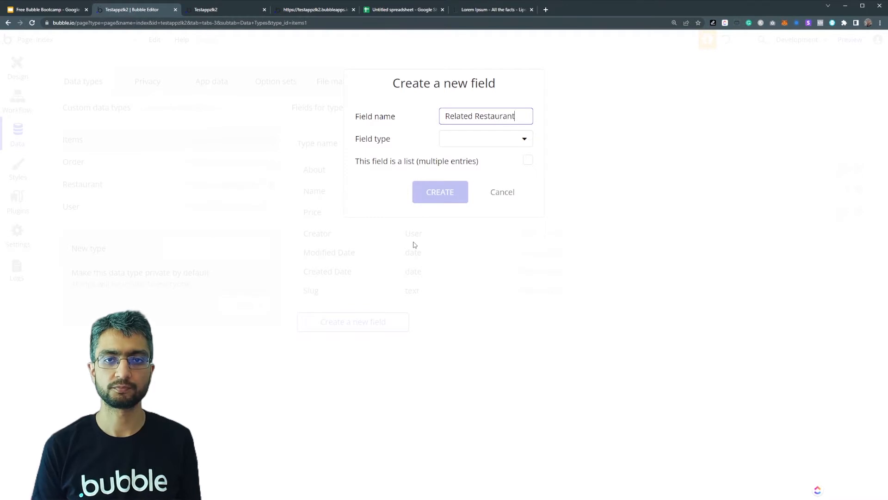
left_click(468, 146)
scroll(469, 270, "down", 2)
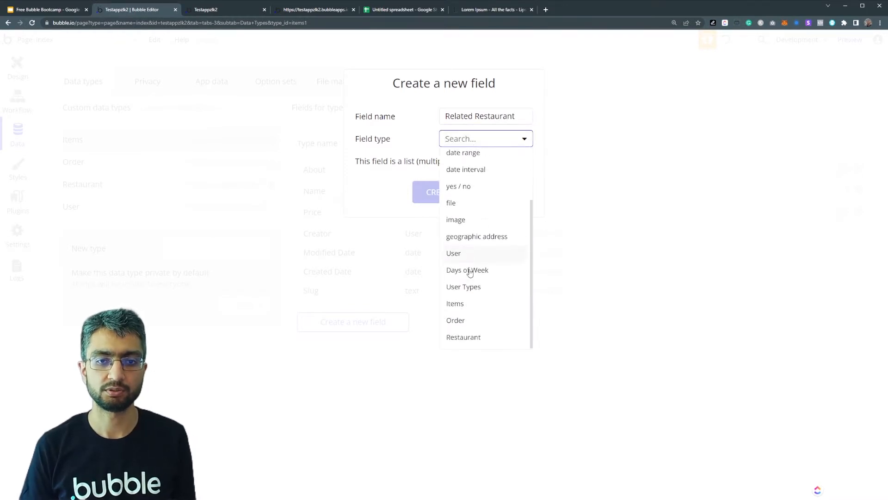
left_click(476, 336)
left_click(442, 193)
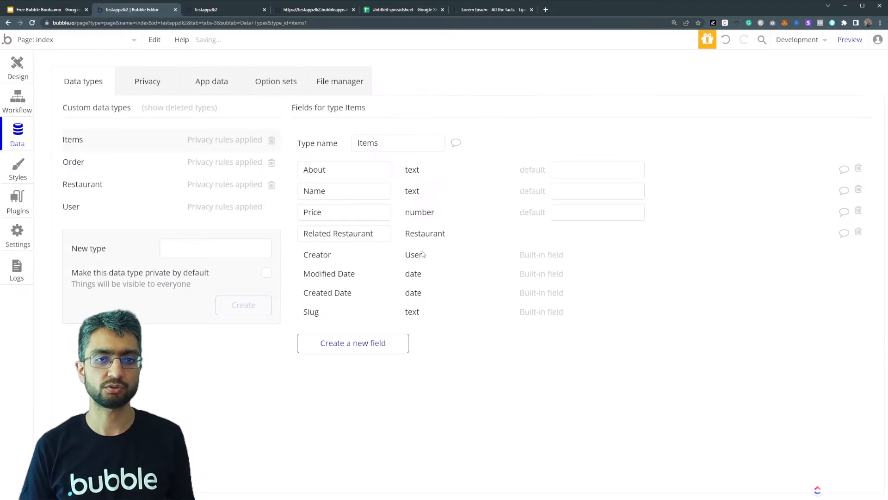
- In the Items privacy rules, let everyone else view Price and Related Restaurant, and return to the app data
left_click(168, 82)
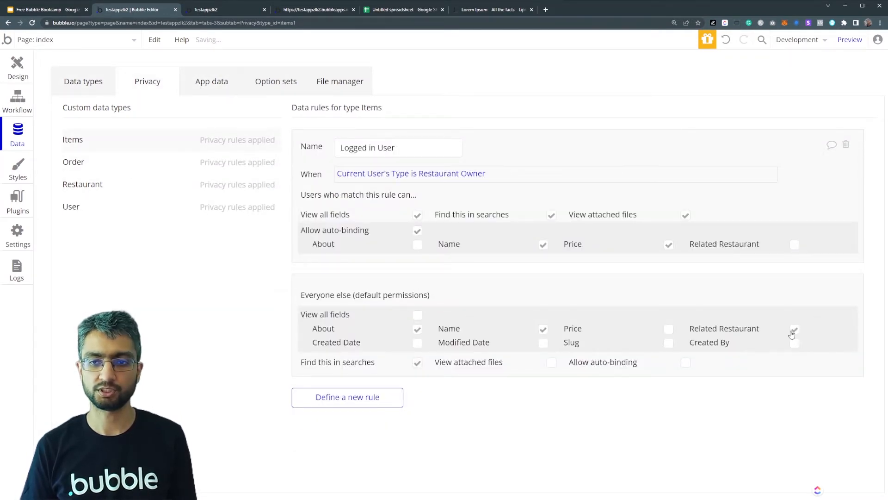
left_click(669, 329)
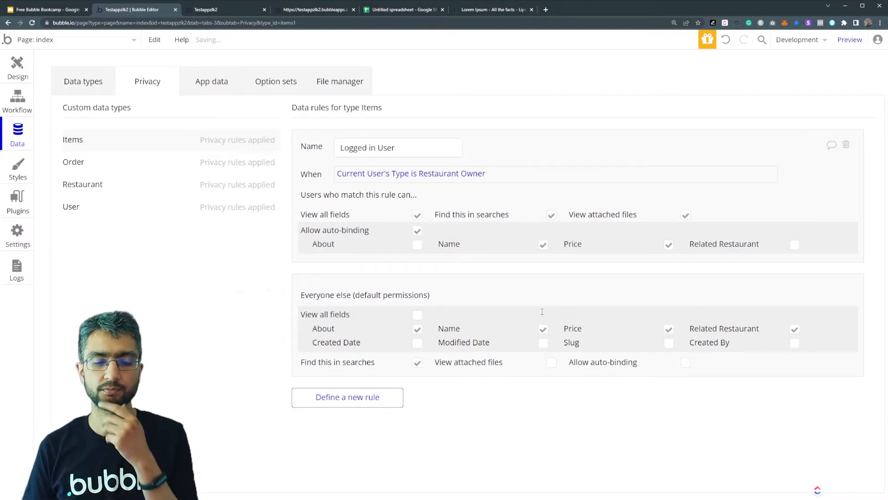
left_click(213, 82)
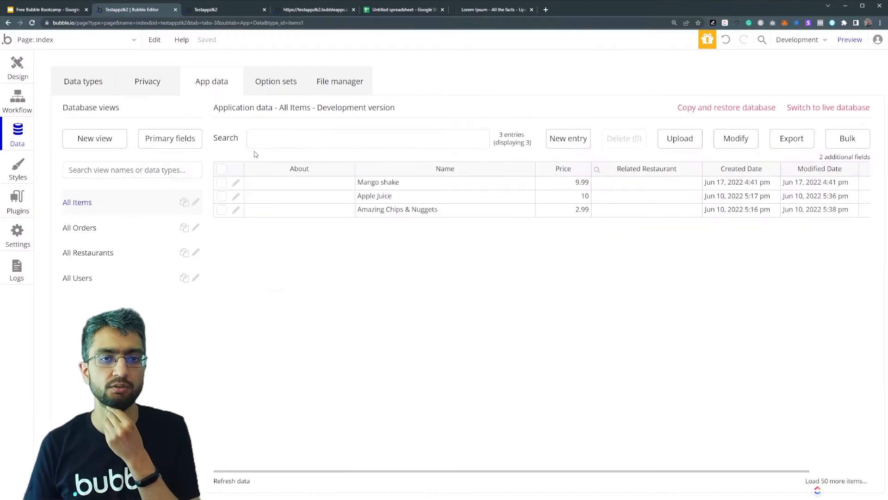
left_click(236, 183)
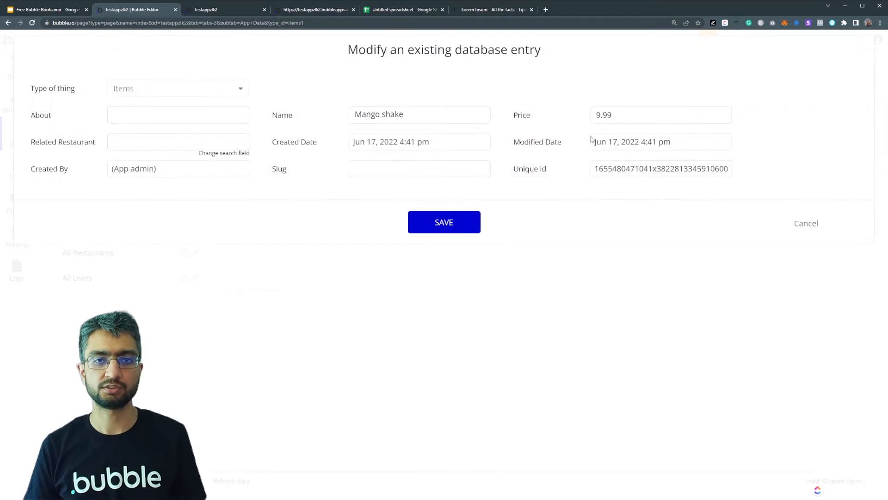
left_click(151, 143)
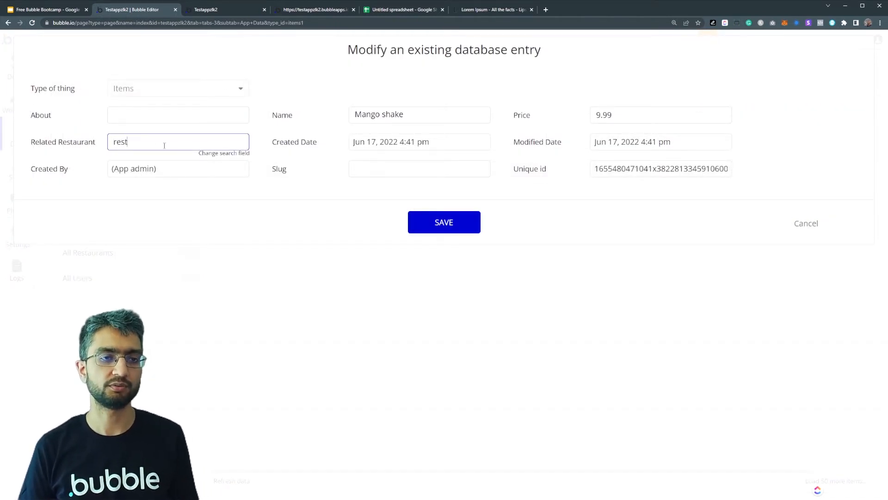
double_click(162, 144)
type("011")
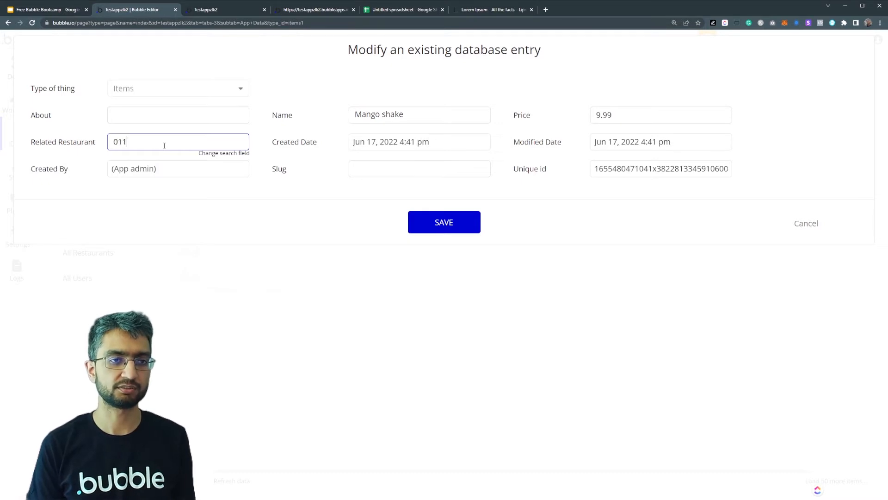
key("BackSpace")
key("BackSpace")
key("BackSpace")
key("BackSpace")
key("BackSpace")
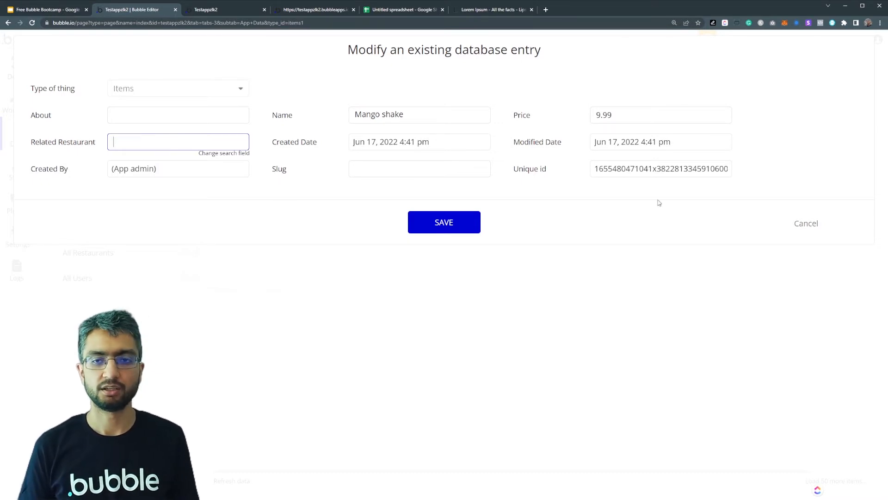
left_click(806, 224)
- Copy the unique id of the Restaurant 1 entry in Birmingham, UK, and leave the entry without saving
left_click(135, 253)
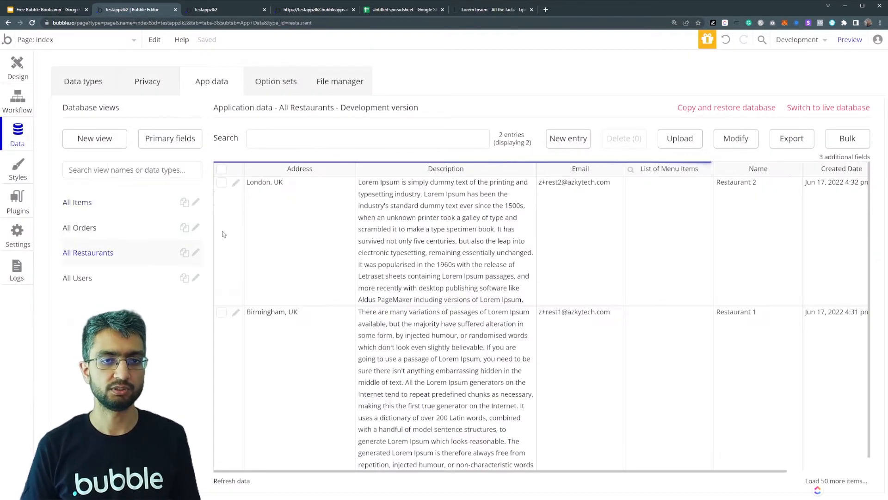
left_click(235, 310)
double_click(145, 202)
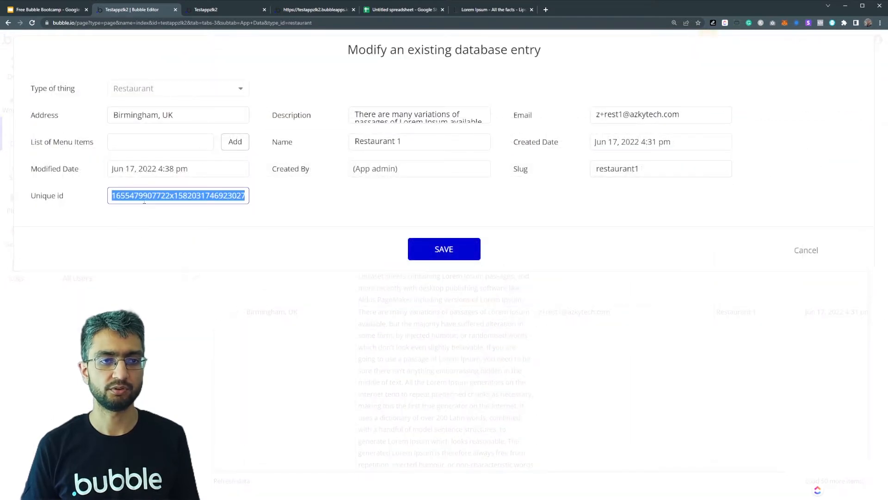
left_click(803, 252)
- Paste the copied restaurant unique id as the Mango shake item's Related Restaurant and save the entry
left_click(78, 204)
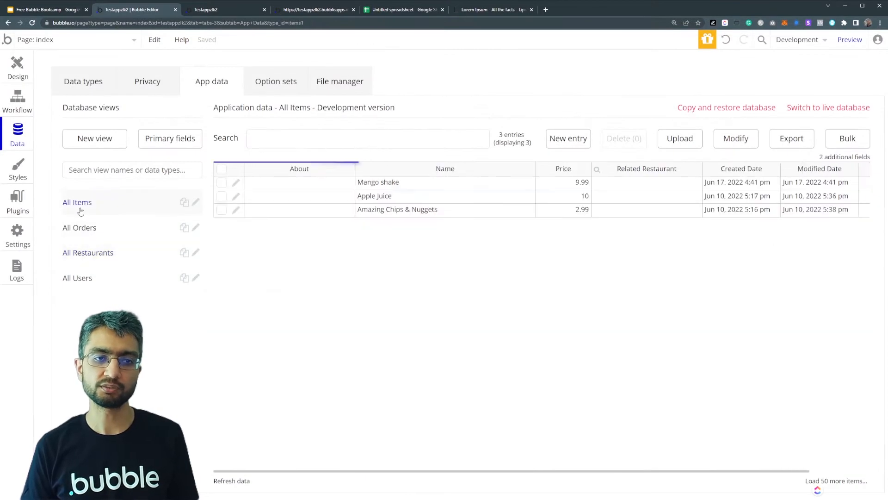
left_click(236, 184)
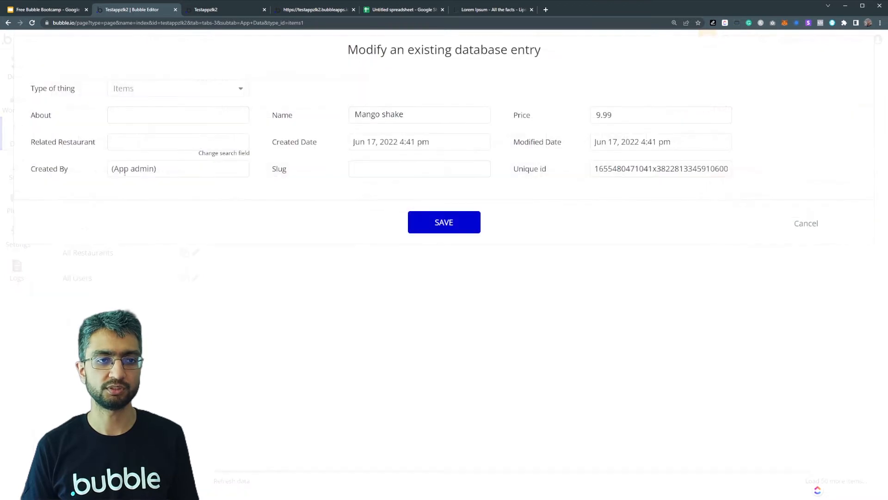
left_click(117, 136)
key("ctrl+v")
left_click(176, 170)
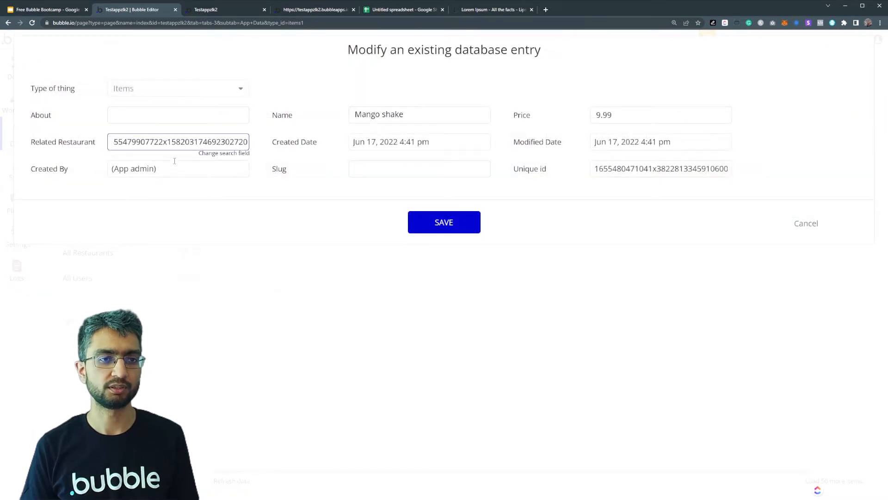
left_click(443, 224)
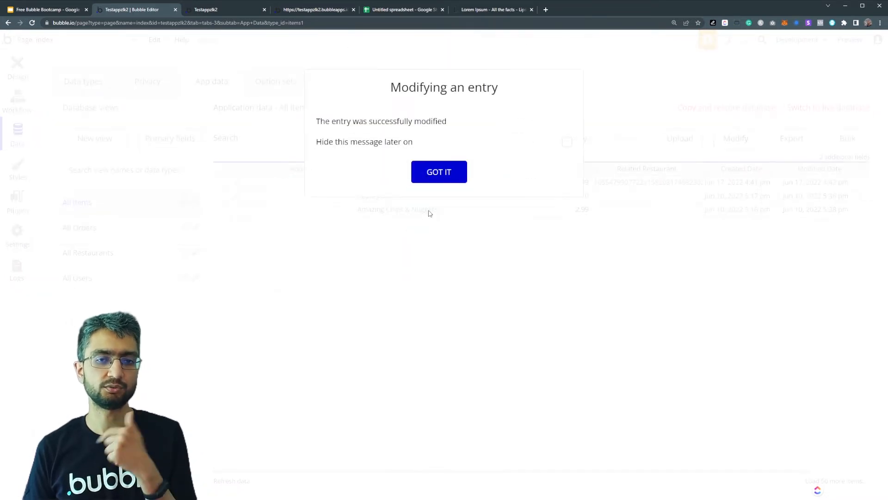
left_click(437, 171)
- Check the Mango shake's Related Restaurant value and view the primary display fields defined for the data types
left_click(619, 186)
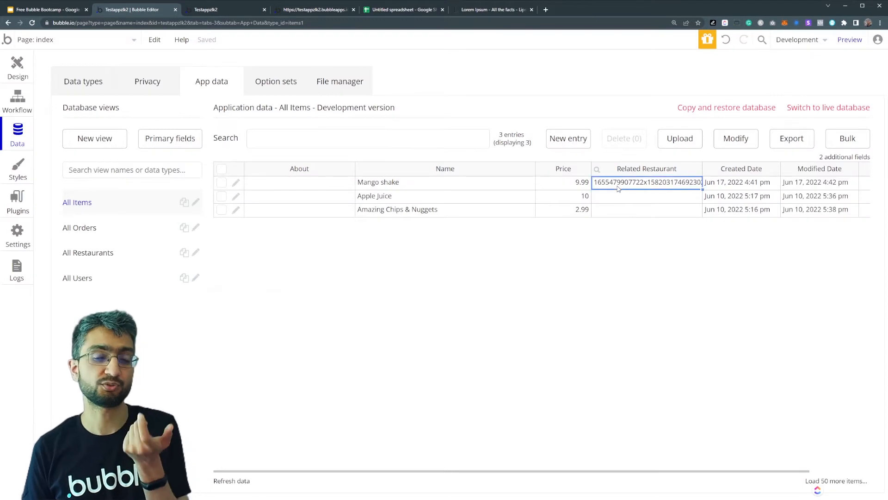
left_click(597, 170)
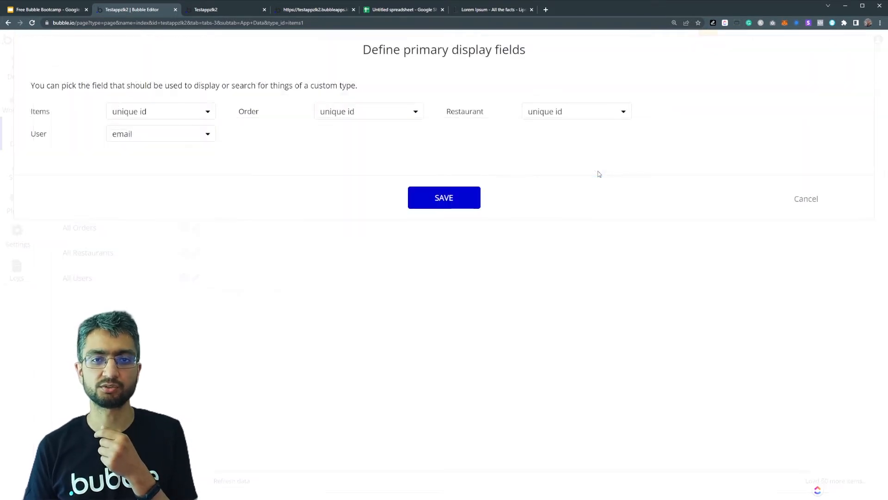
left_click(805, 198)
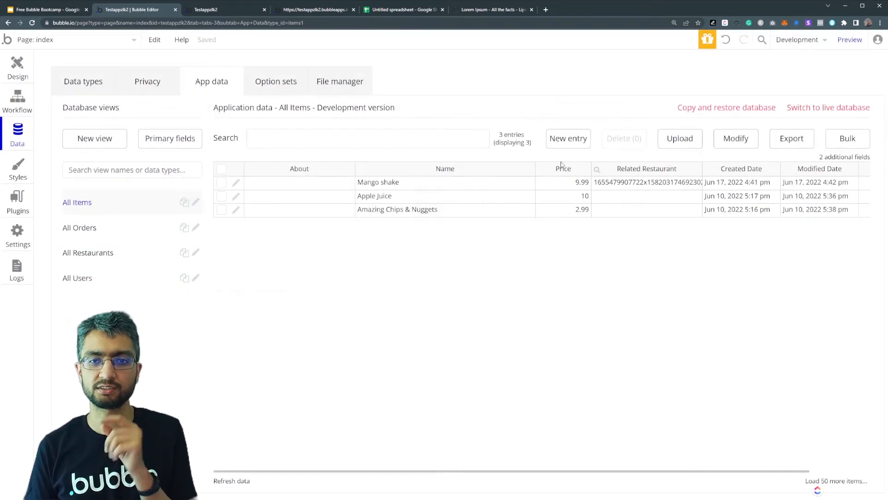
- Set the primary display field to Name for both the Restaurant and Items types, save, and check the Mango shake's Related Restaurant
left_click(597, 170)
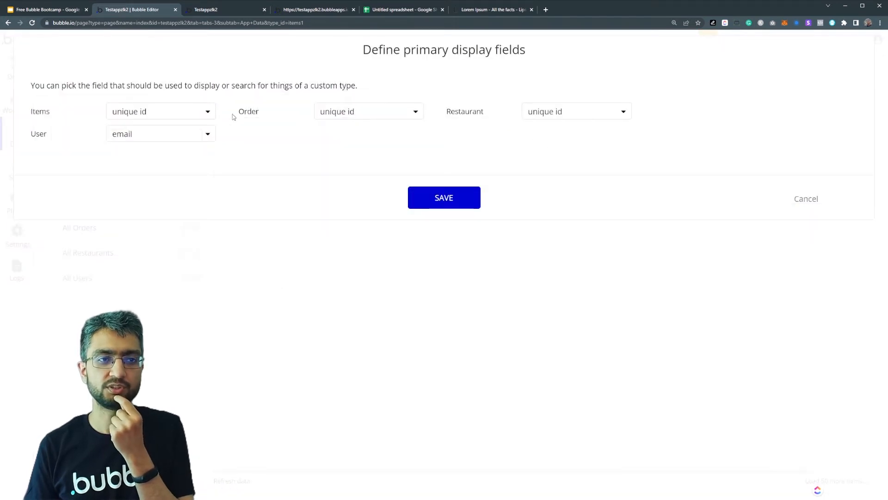
left_click(176, 112)
left_click(178, 113)
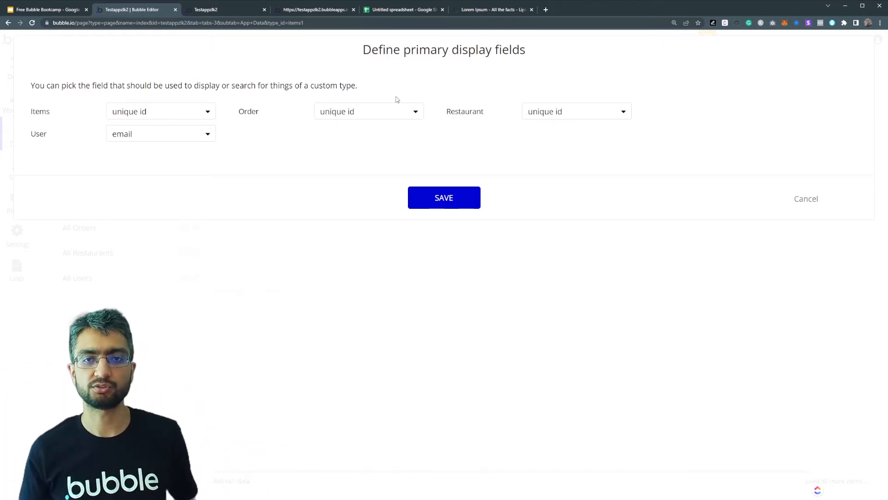
left_click(563, 113)
left_click(561, 198)
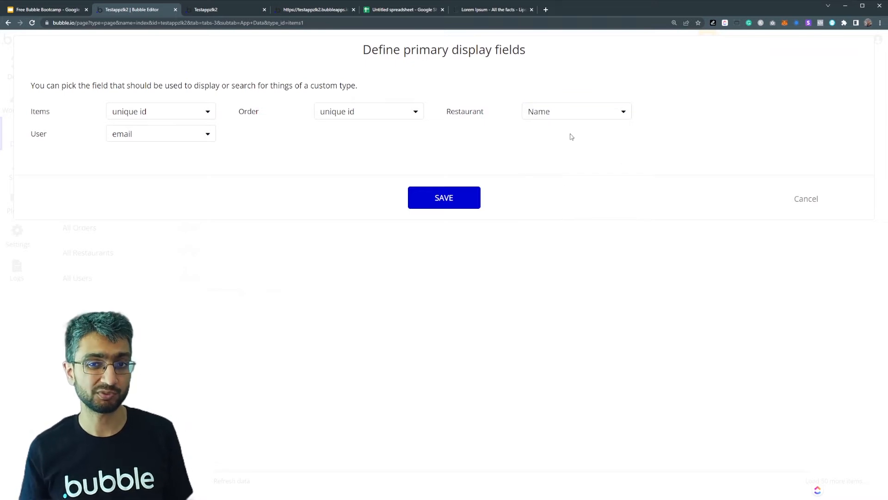
left_click(158, 118)
left_click(123, 146)
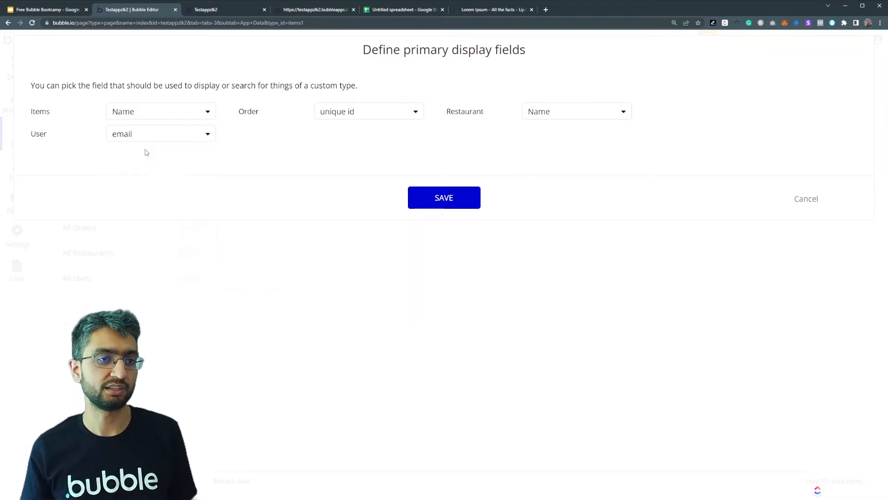
left_click(442, 200)
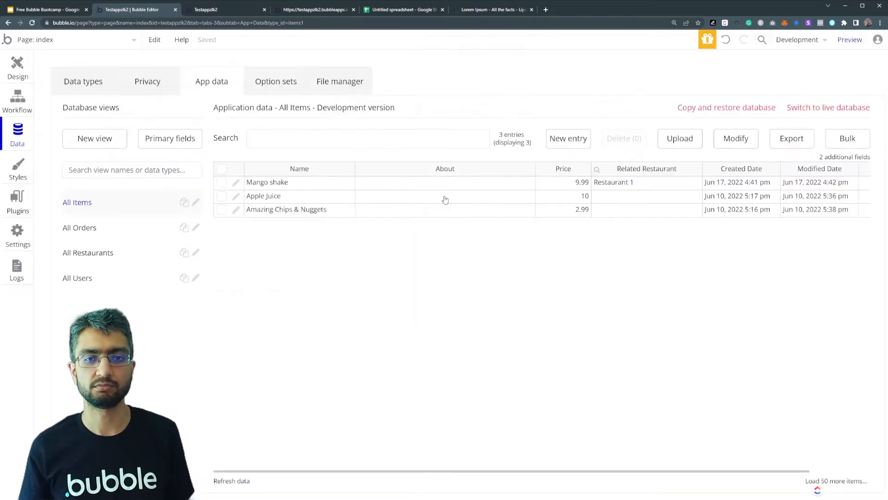
left_click(635, 188)
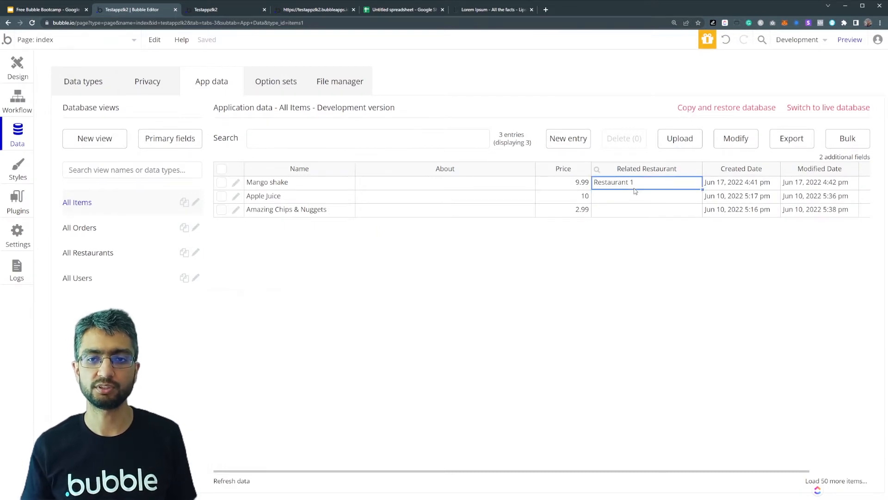
- Set the Apple Juice item's Related Restaurant to Restaurant 1 and save the entry
left_click(236, 196)
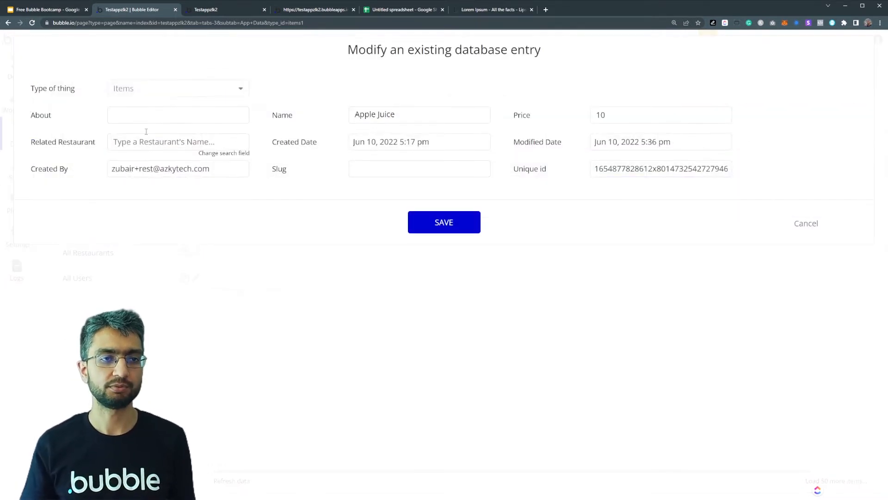
left_click(143, 140)
type("res")
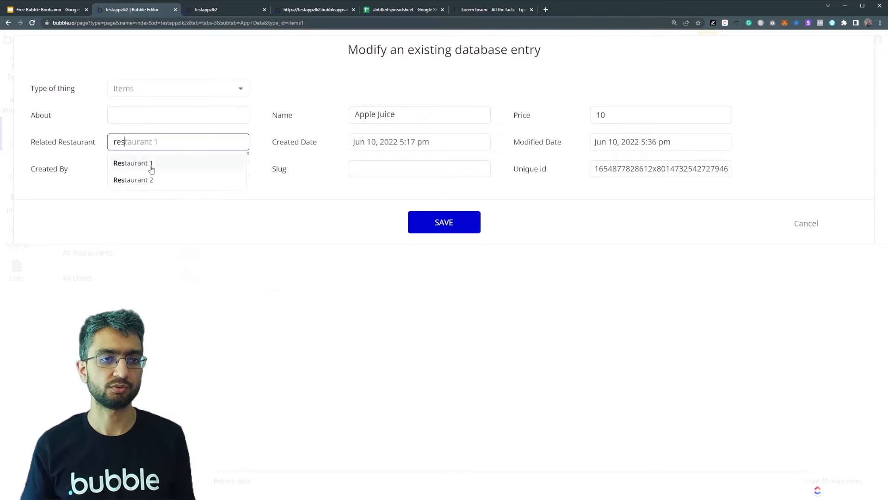
left_click(149, 165)
left_click(452, 230)
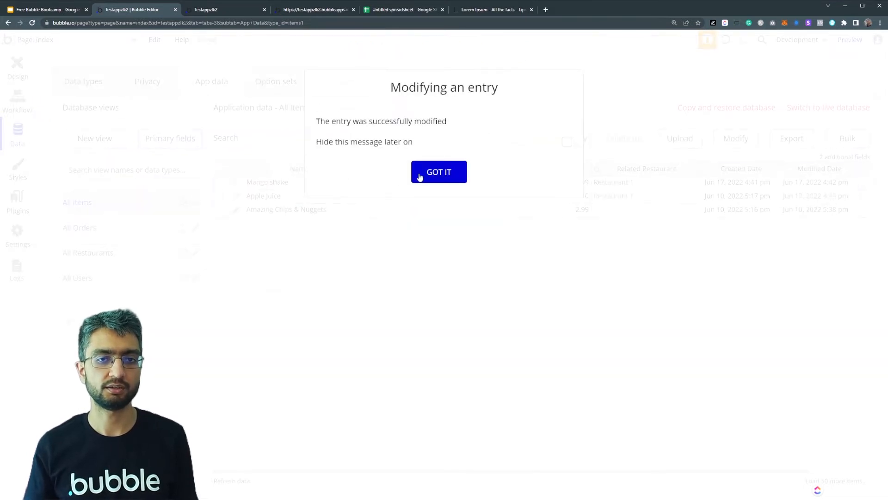
left_click(421, 175)
- Set the Amazing Chips & Nuggets item's Related Restaurant to Restaurant 2, save the entry and review the item rows
left_click(236, 210)
left_click(144, 141)
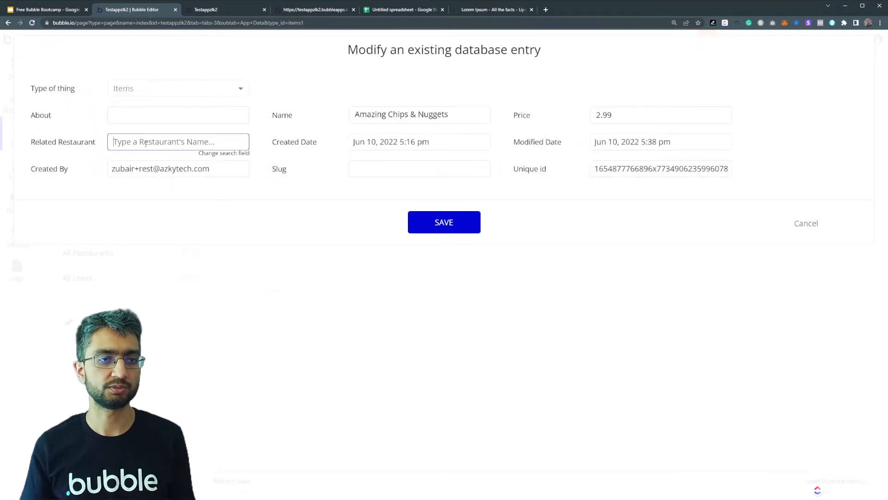
type("rest")
left_click(153, 180)
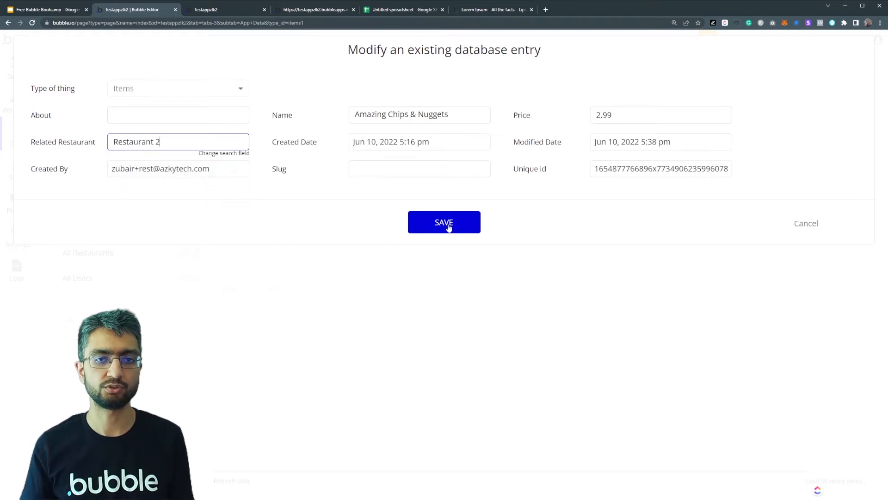
left_click(447, 226)
left_click(439, 174)
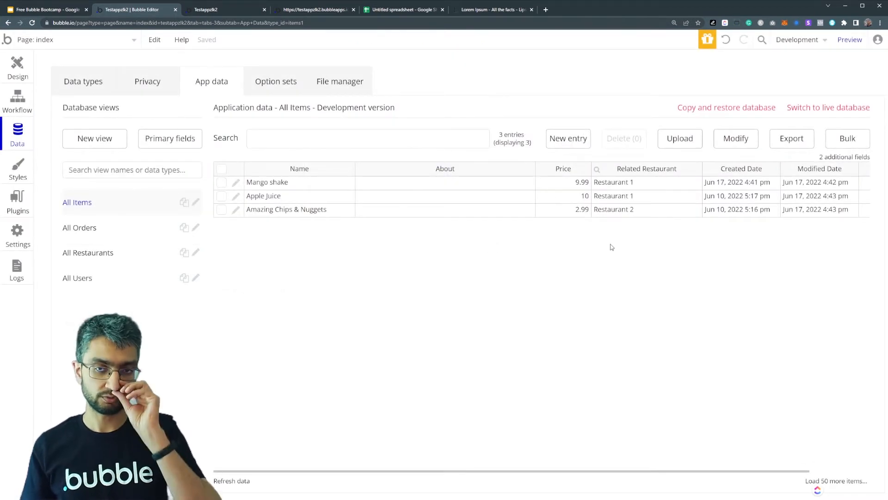
left_click_drag(287, 188, 606, 198)
left_click_drag(323, 210, 597, 212)
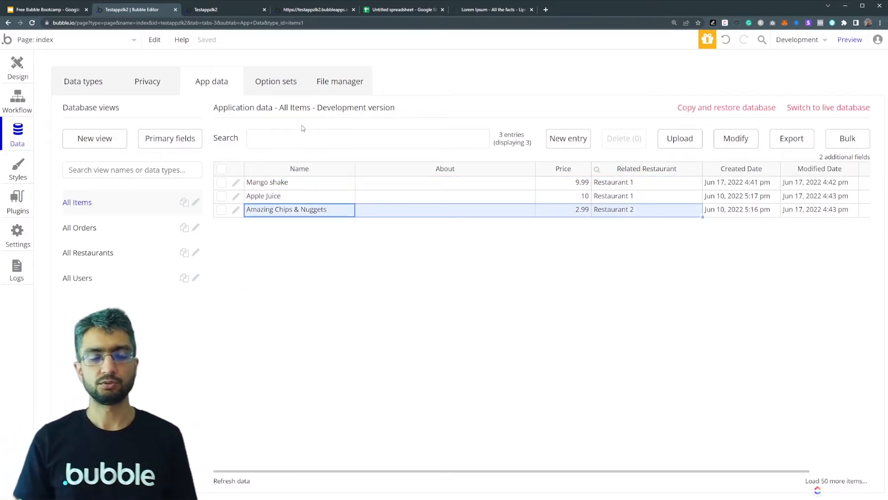
- Open the restaurant_menu page for editing and look over the properties of its text element and the page
left_click(37, 45)
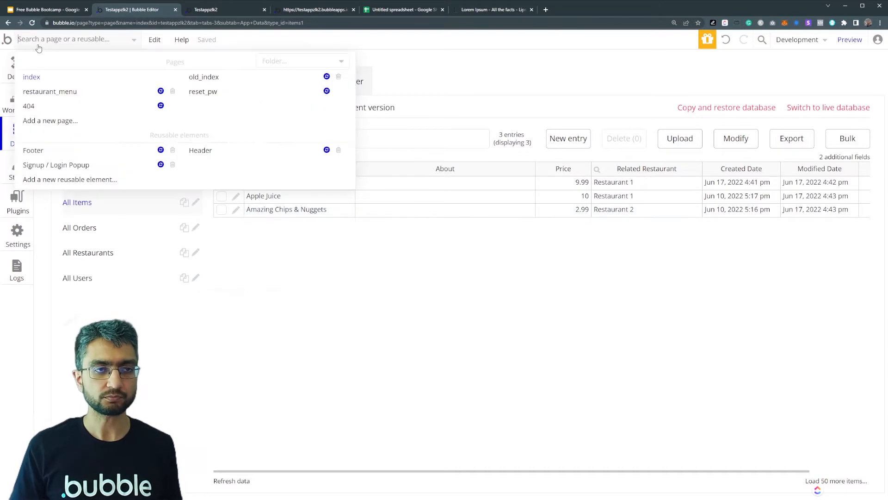
left_click(49, 92)
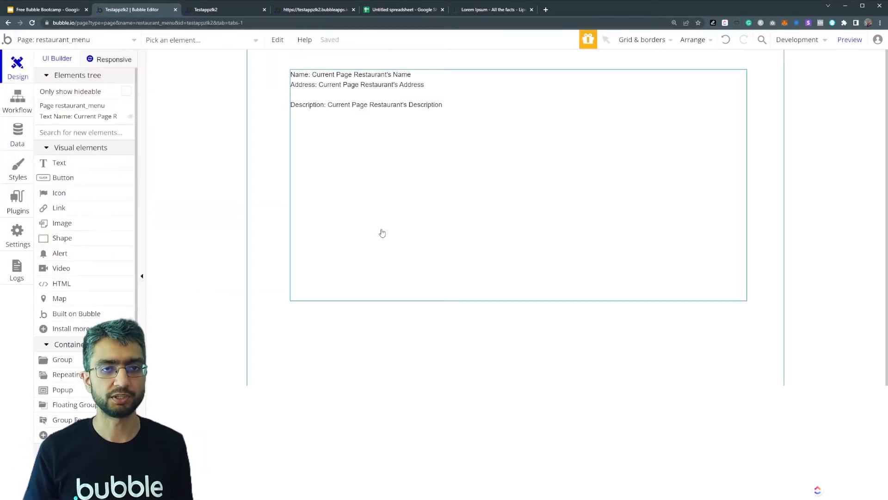
double_click(462, 301)
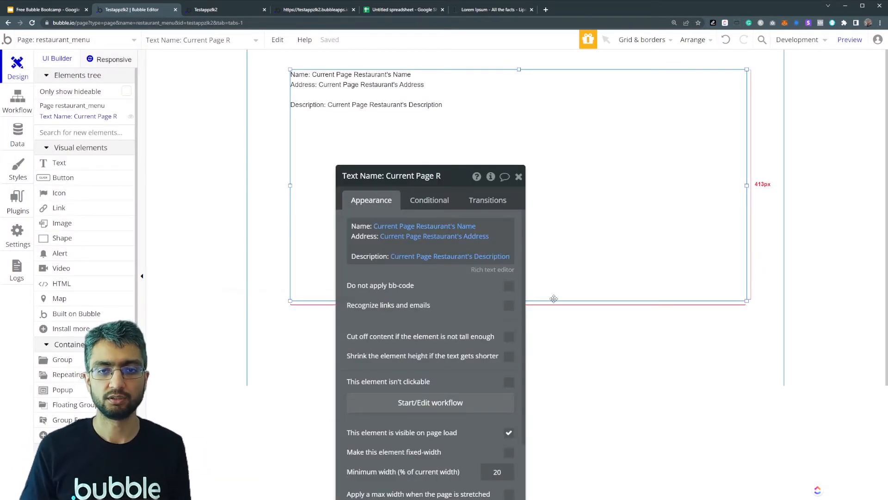
left_click(301, 329)
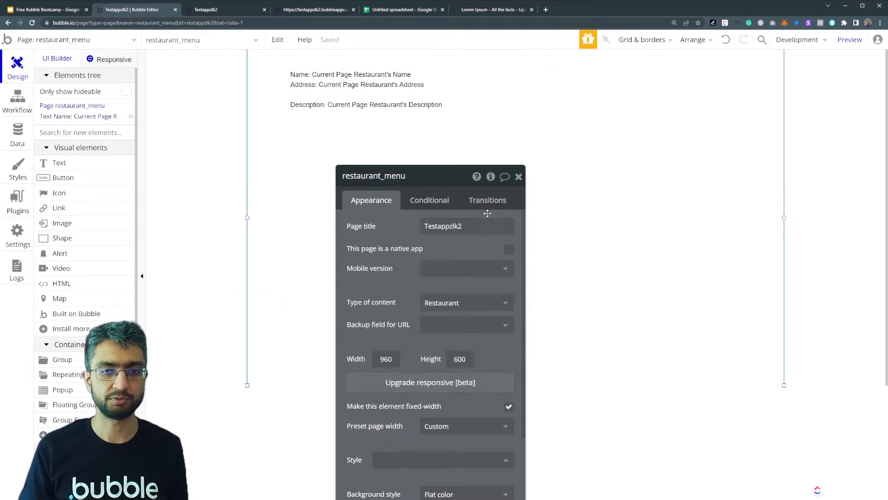
left_click(519, 176)
- Add a repeating group about 752 by 147 px below the restaurant details text and set its type of content to Items
left_click(83, 136)
type("re")
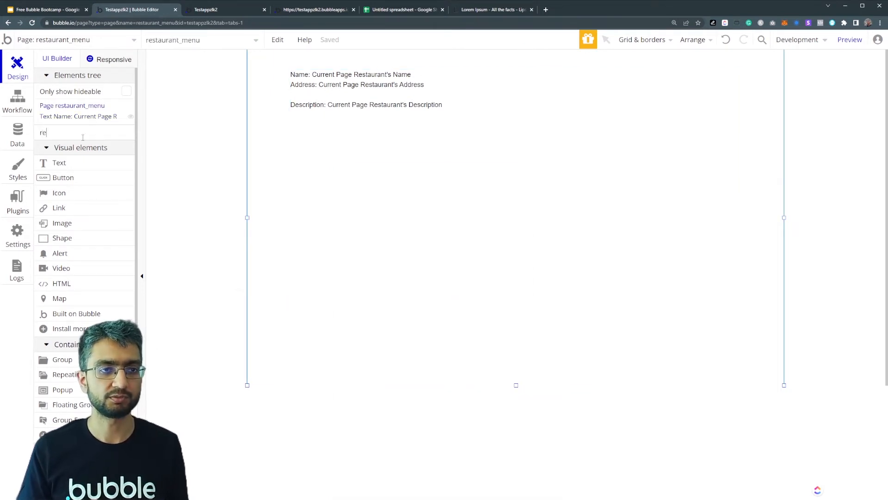
left_click(79, 162)
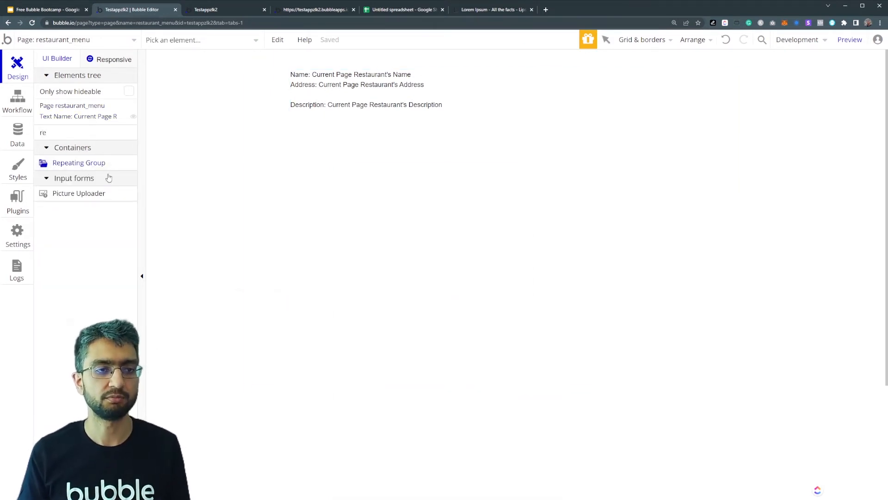
left_click_drag(297, 313, 717, 395)
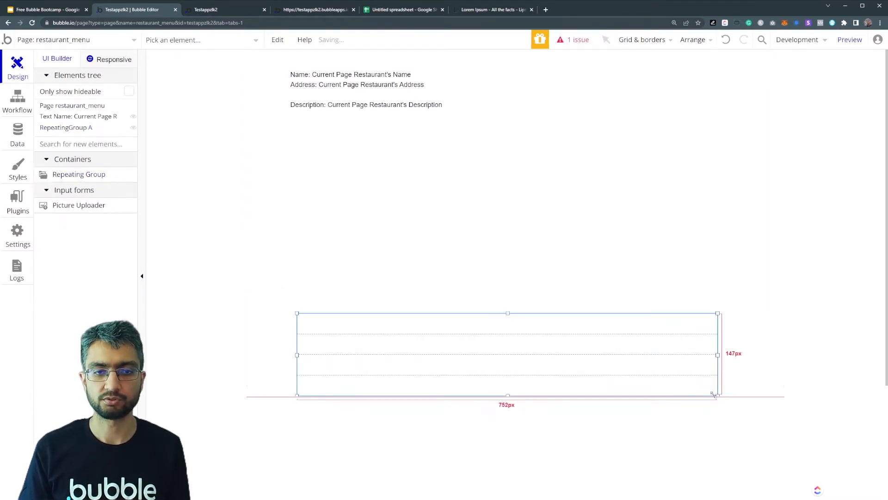
left_click(446, 233)
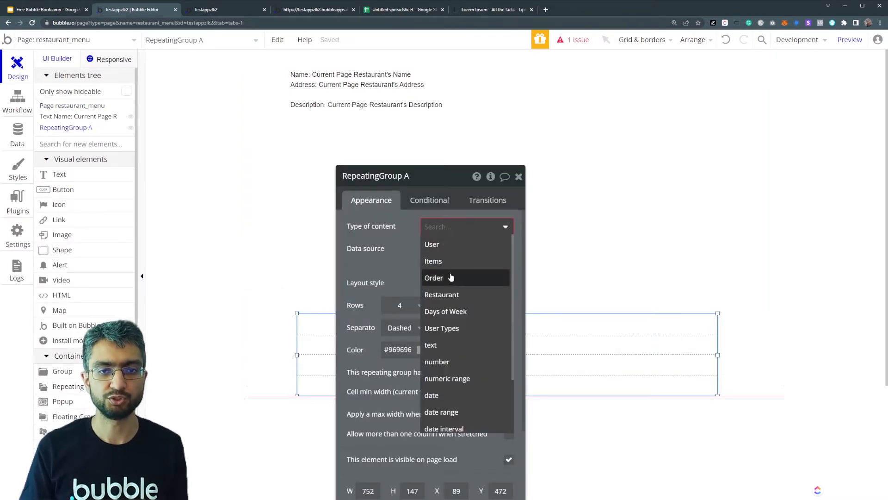
left_click(448, 264)
- Set the repeating group's data source to a search for Items
left_click(444, 252)
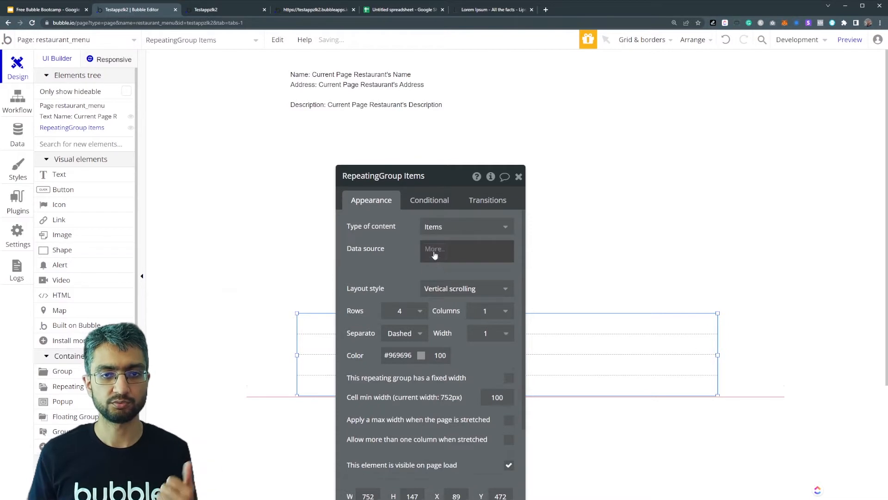
left_click(457, 312)
left_click(268, 202)
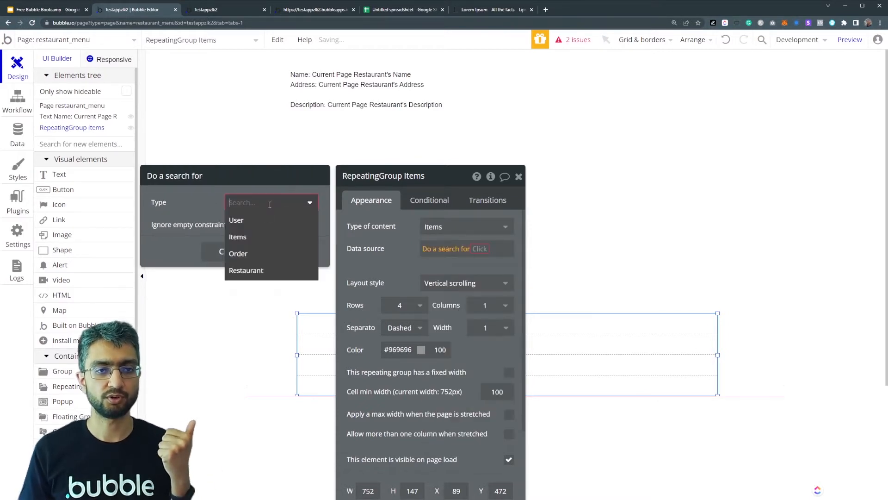
left_click(240, 234)
- Constrain the Items search to entries whose Related Restaurant = Current Page Restaurant
left_click(196, 240)
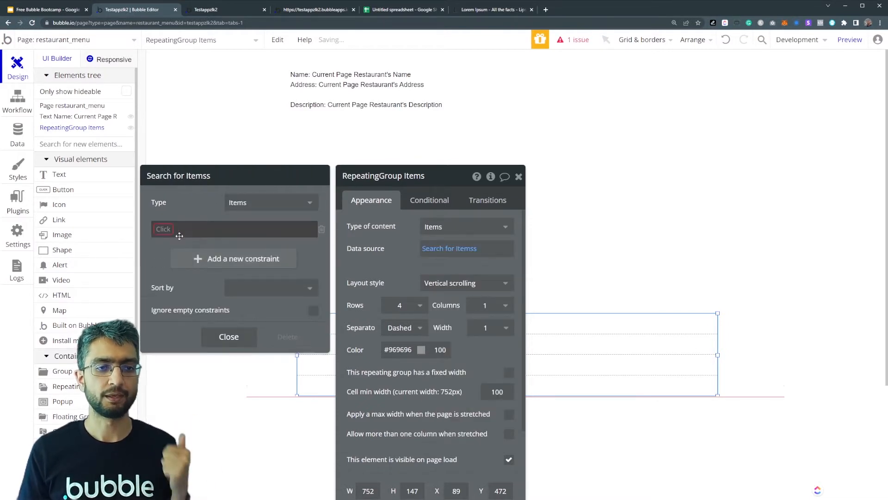
left_click(168, 232)
left_click(185, 292)
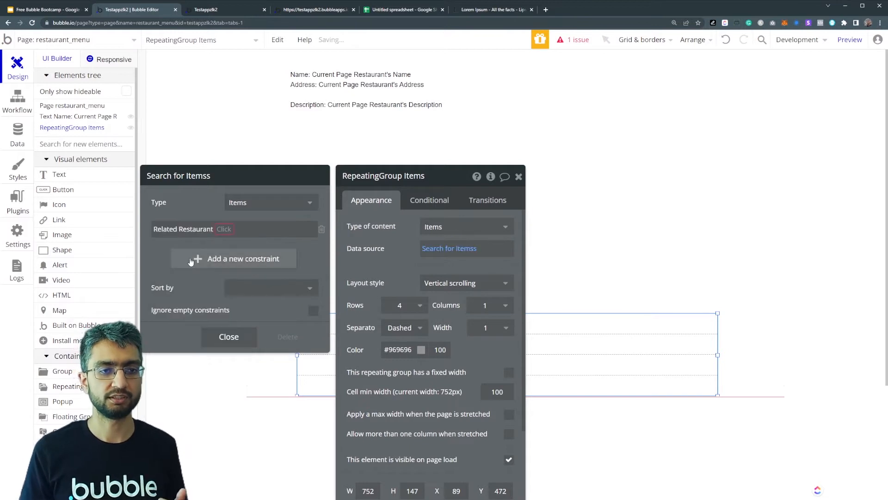
left_click(223, 229)
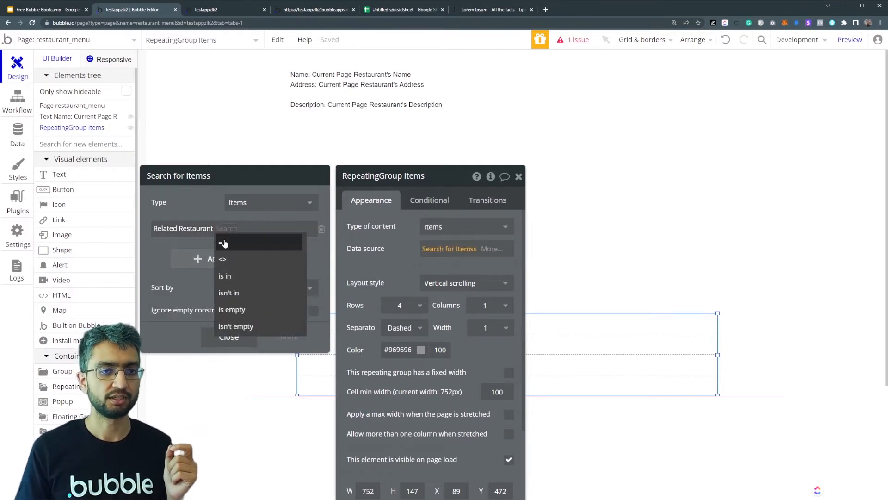
left_click(230, 240)
left_click(234, 259)
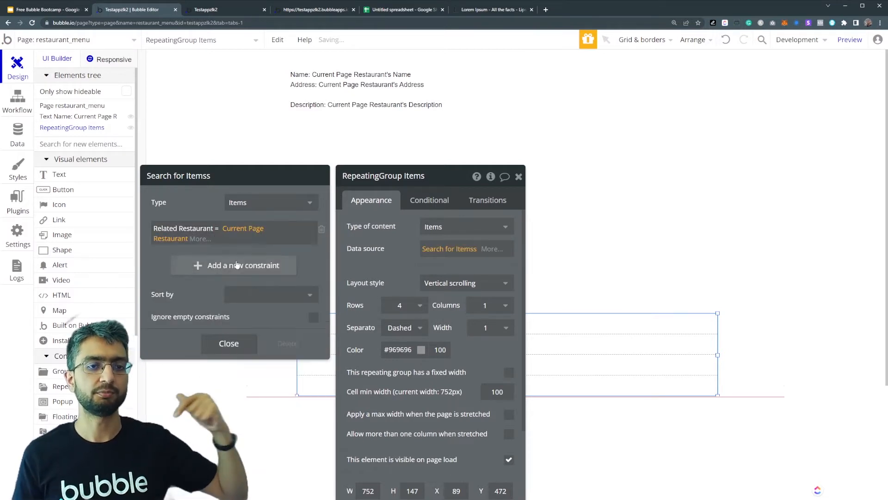
left_click_drag(384, 276, 598, 171)
- Place a text element in the repeating group's first cell showing Current cell's Items's Name
left_click(96, 178)
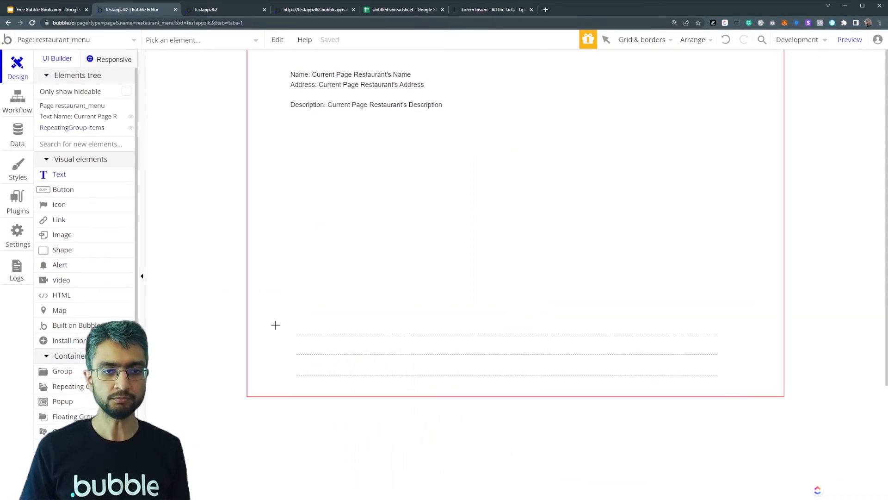
left_click(304, 318)
left_click(736, 120)
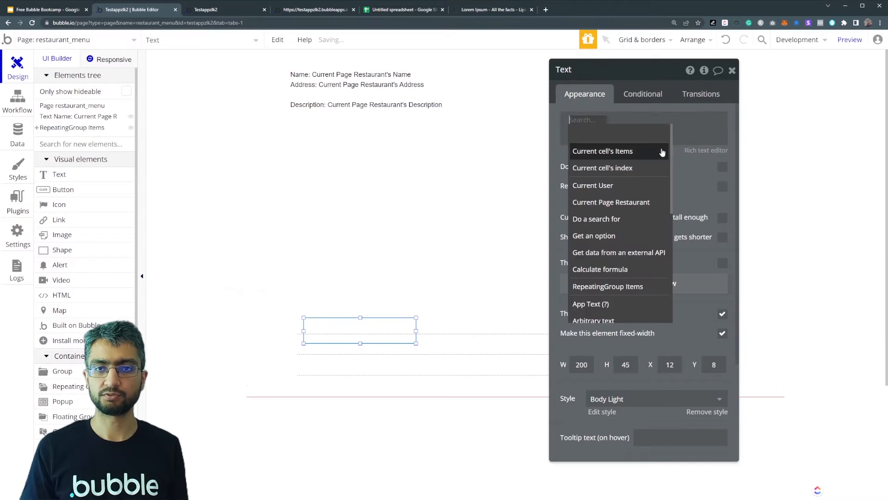
left_click(660, 149)
left_click(656, 152)
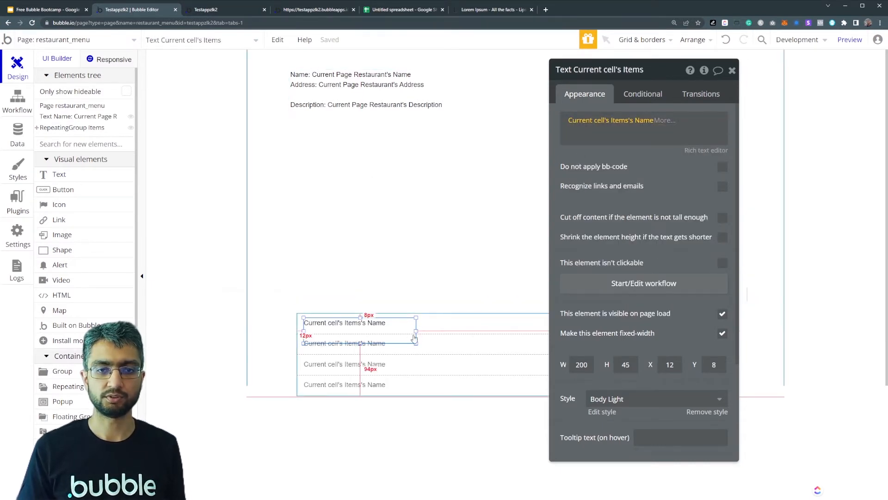
- Set the repeating group to 2 rows, check the Restaurant 1 menu page in the preview and return to the editor
left_click(439, 332)
left_click(613, 197)
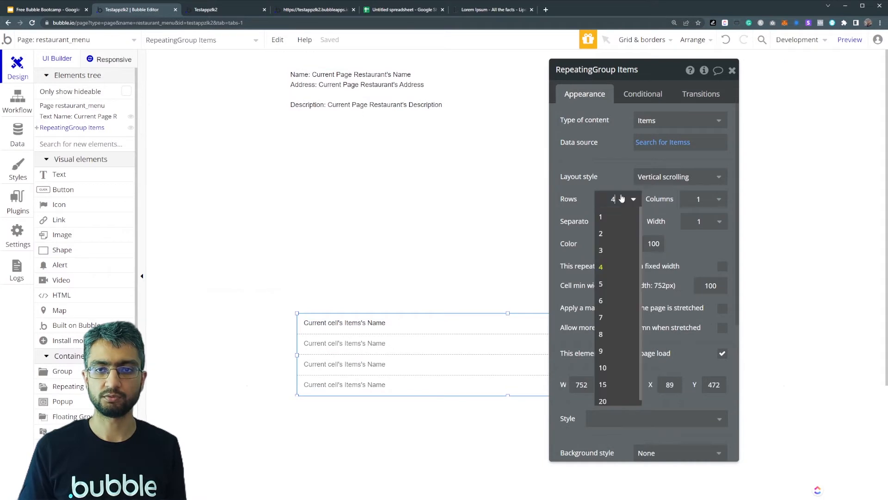
left_click(611, 234)
left_click(205, 9)
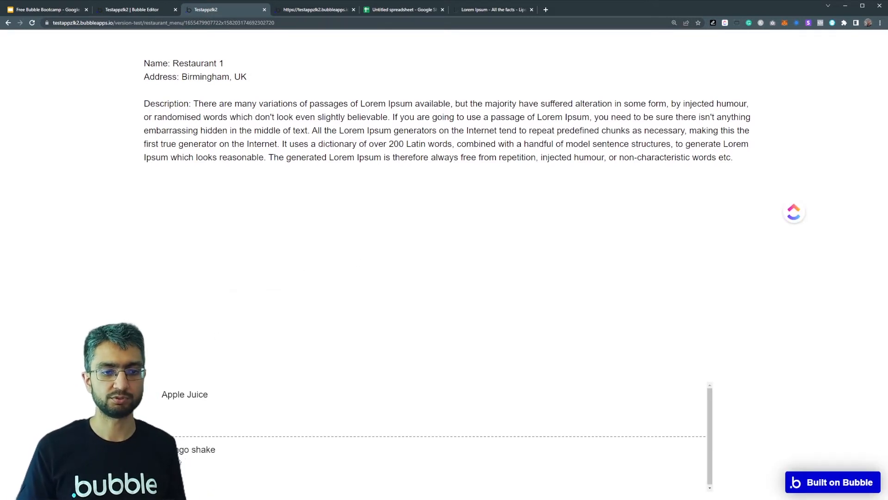
left_click(148, 7)
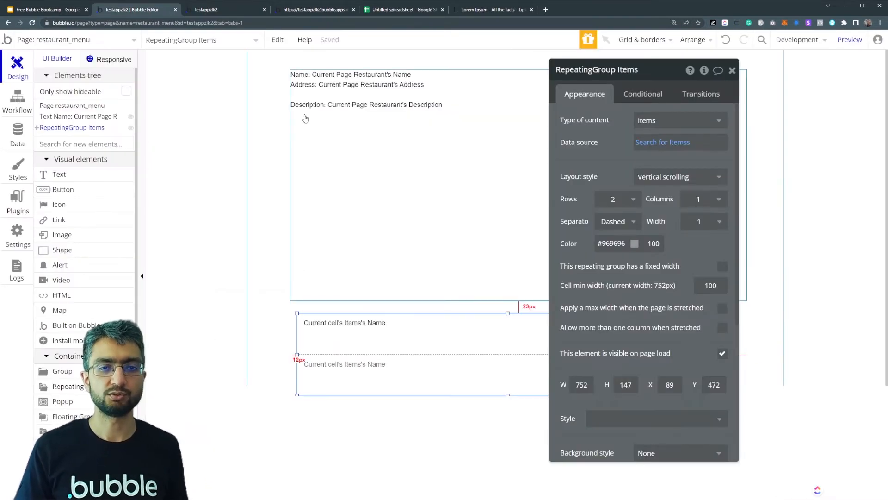
- Move the repeating group to about X 77, Y 462, lining up its left edge with the restaurant details text
left_click(253, 102)
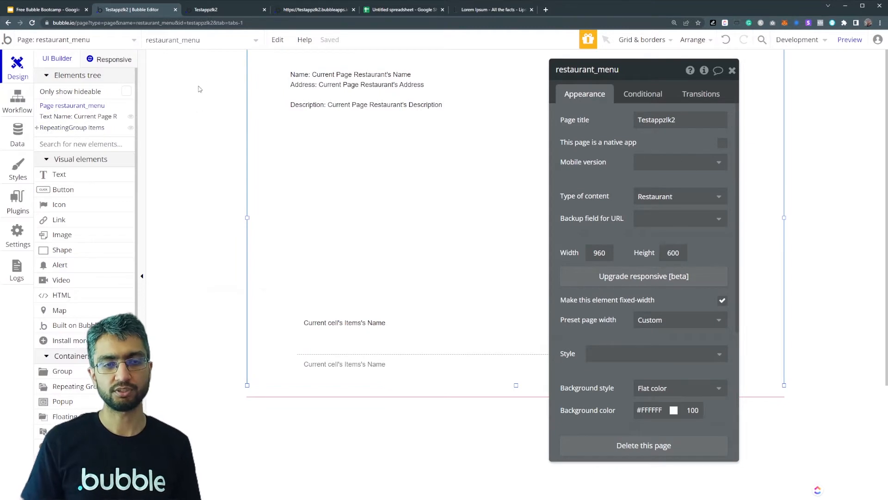
left_click(423, 354)
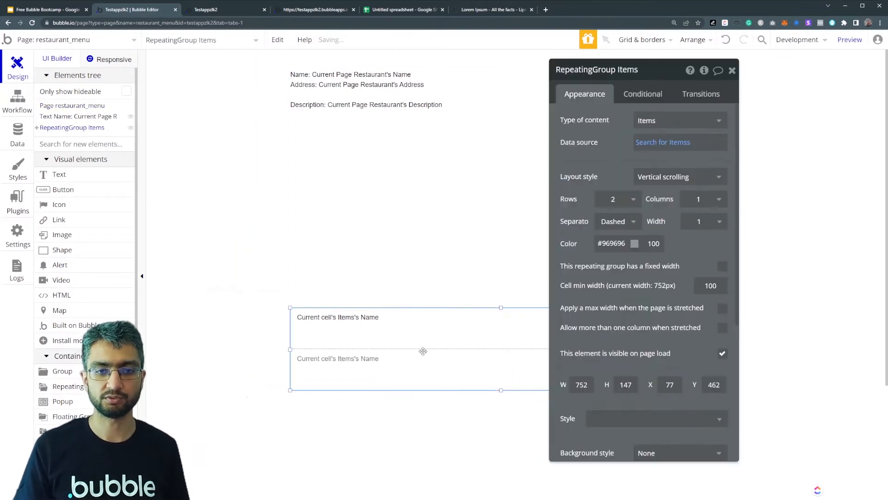
- Shift the repeating group slightly to the right on the page, keeping its vertical position
left_click(278, 353)
left_click_drag(374, 356, 386, 356)
left_click(275, 323)
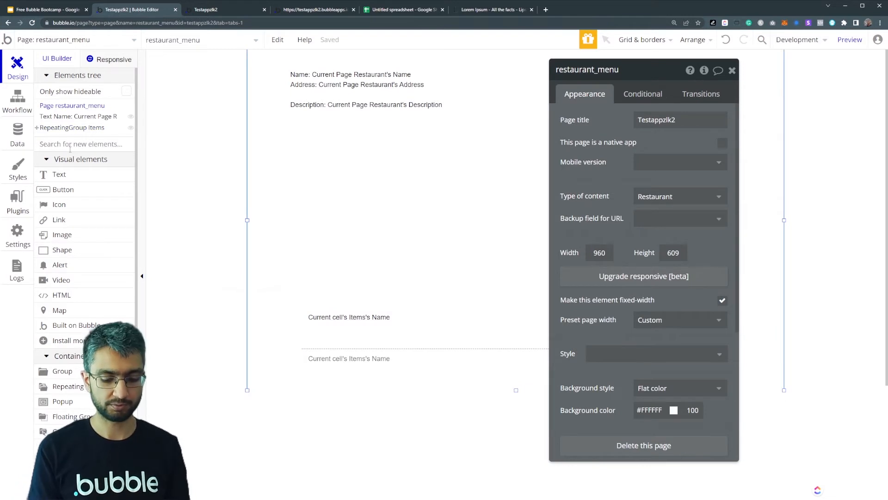
- Add a popup to the restaurant_menu page with its type of content set to Items
type("pop")
left_click(76, 180)
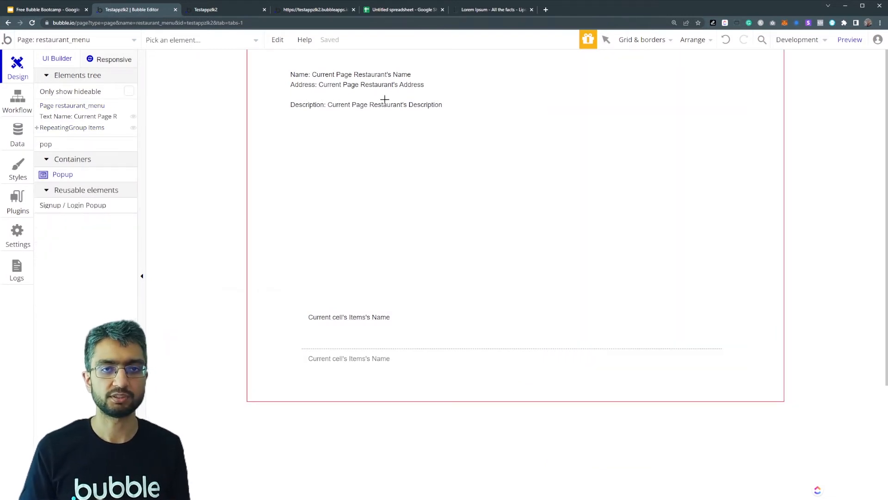
left_click(394, 131)
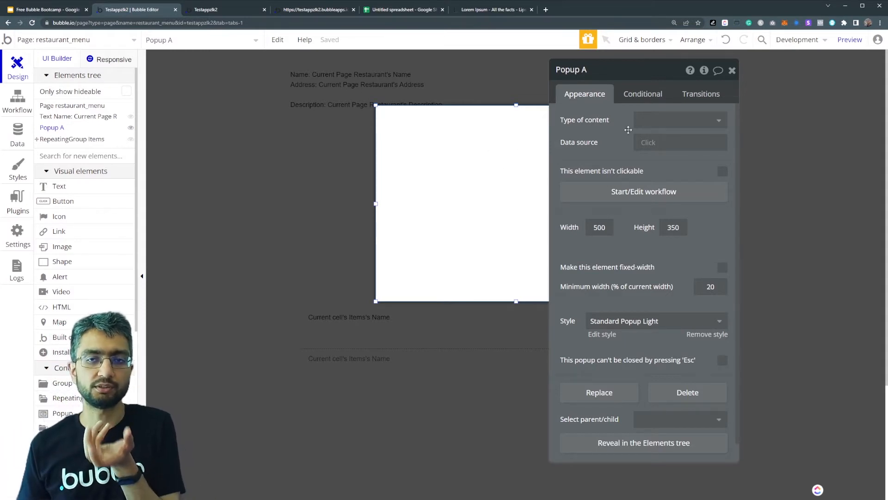
left_click(664, 128)
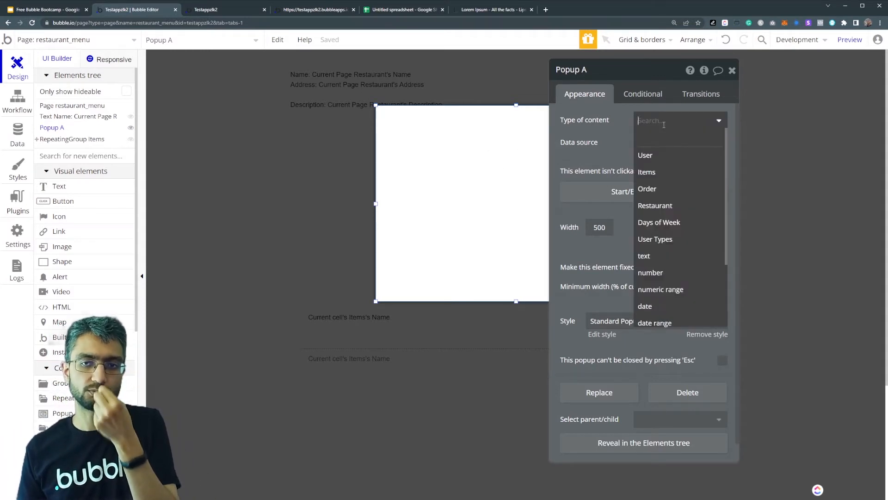
left_click(676, 171)
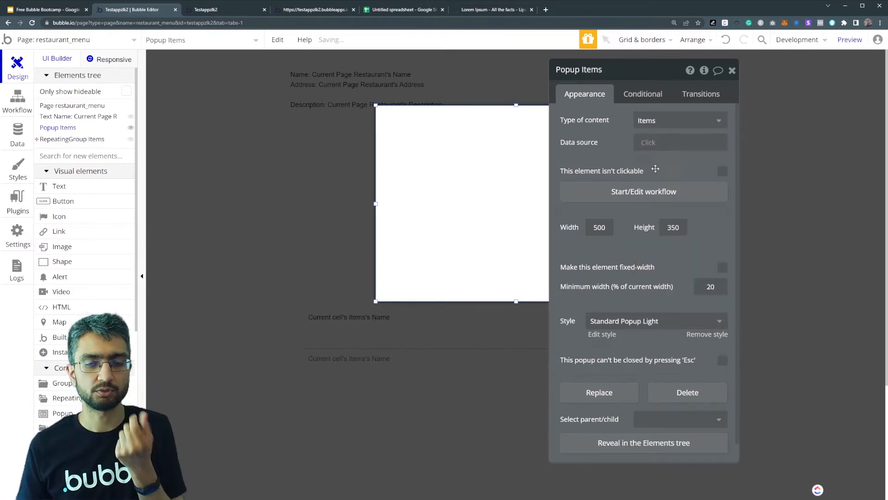
left_click(339, 326)
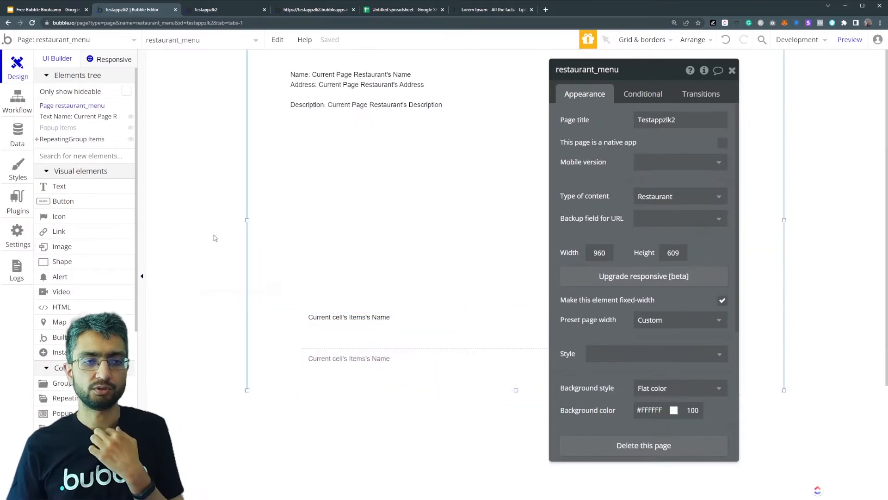
- Place a button about 171 × 33 in the repeating group's first cell, labelled "View Item"
left_click(85, 202)
left_click_drag(466, 311, 569, 328)
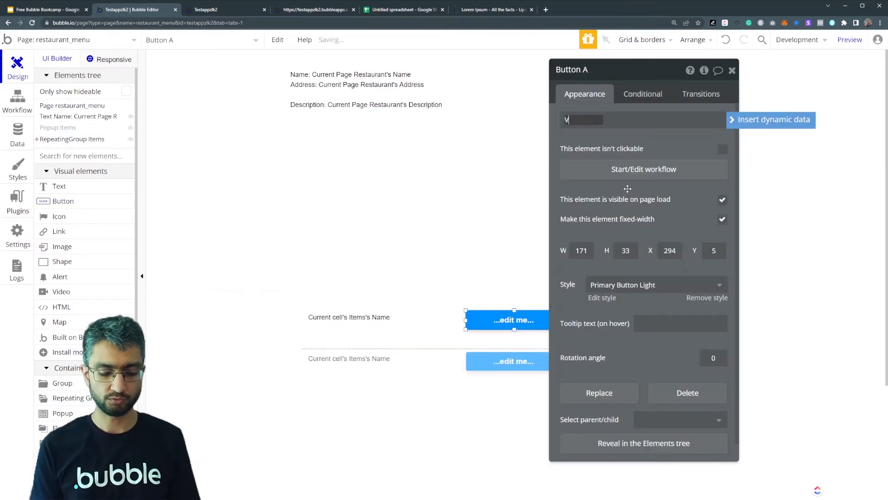
type("View Item")
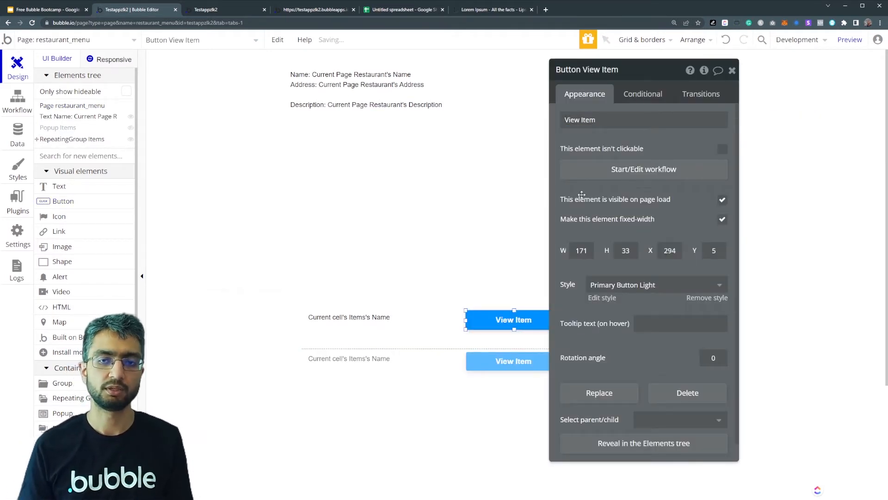
- Create a workflow for the View Item button with a Show an element action for Popup Items
left_click(610, 172)
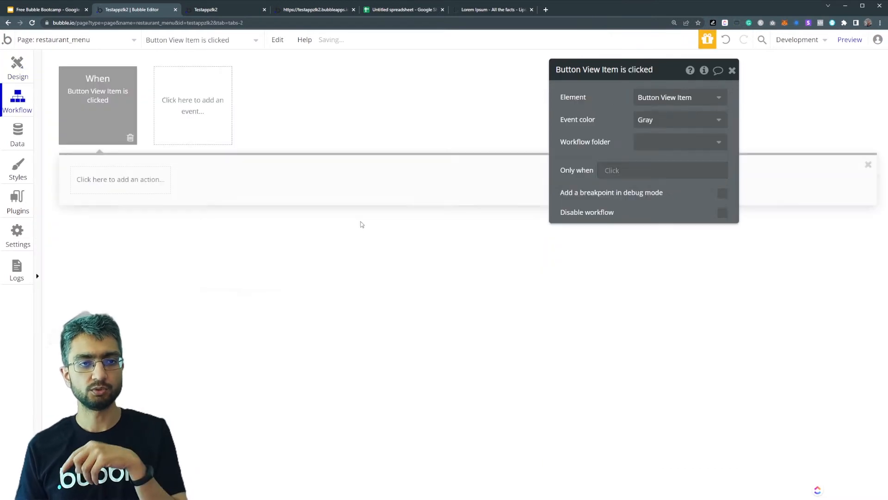
left_click(114, 189)
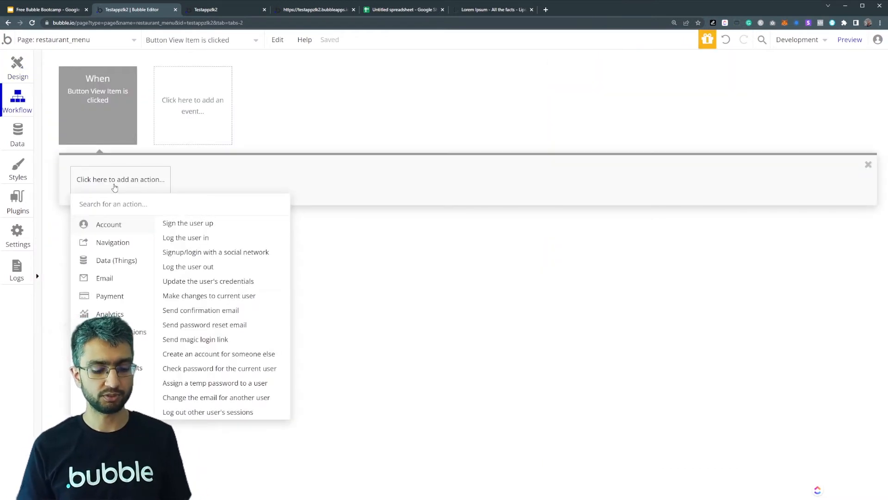
type("sho")
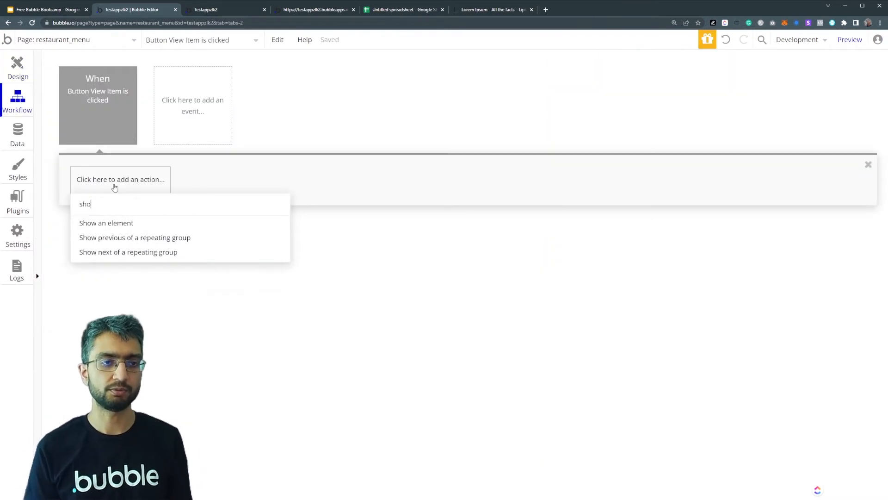
left_click(140, 223)
left_click(648, 98)
left_click(648, 113)
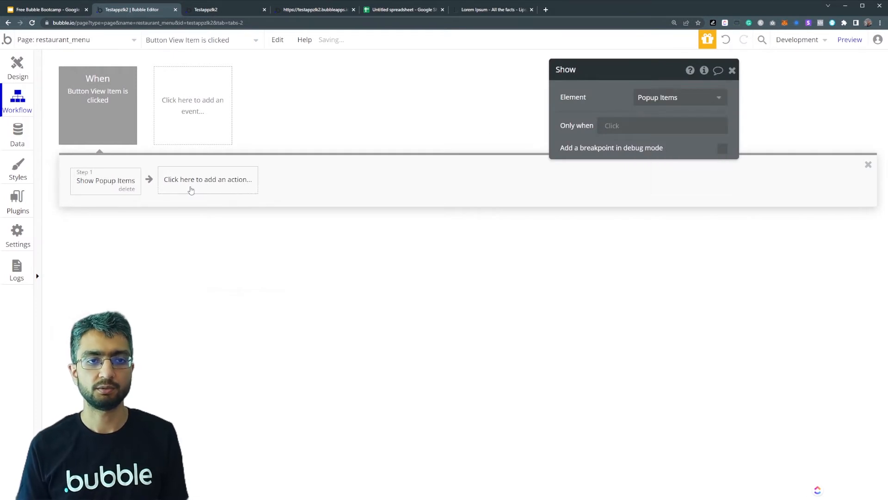
- Add a second workflow action that displays Current cell's Items as data in Popup Items
left_click(191, 190)
left_click(225, 213)
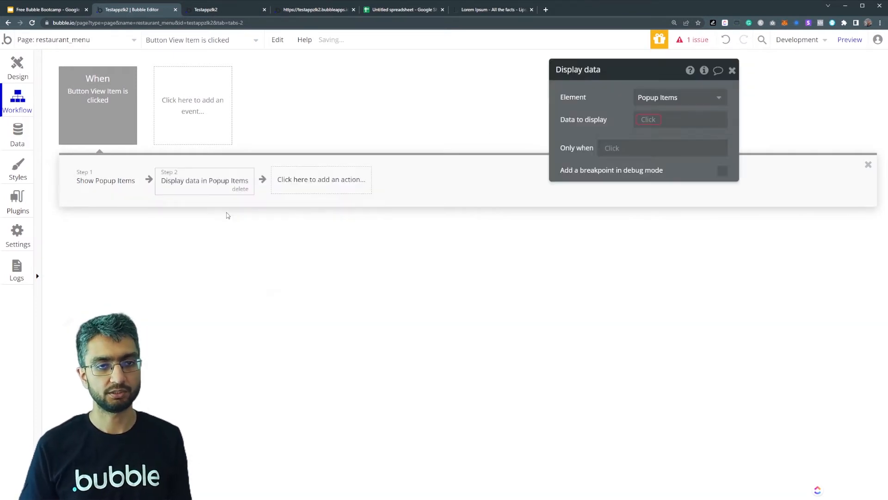
left_click(659, 121)
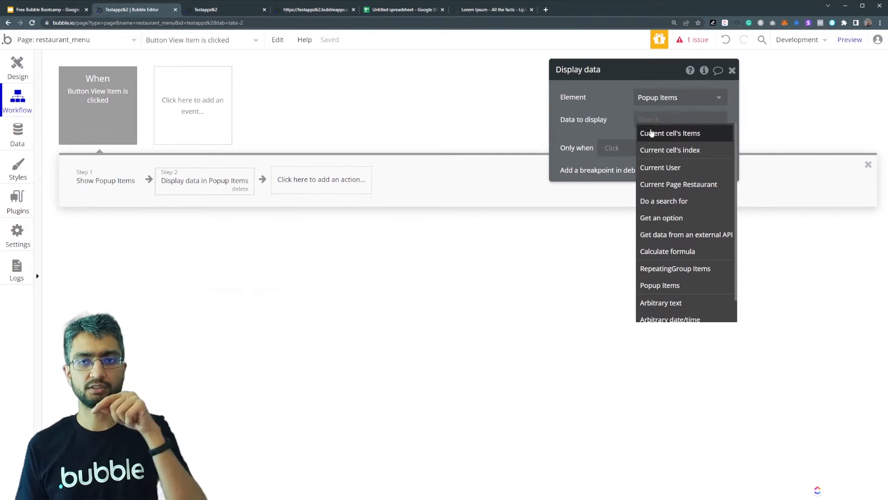
left_click(650, 133)
left_click(601, 133)
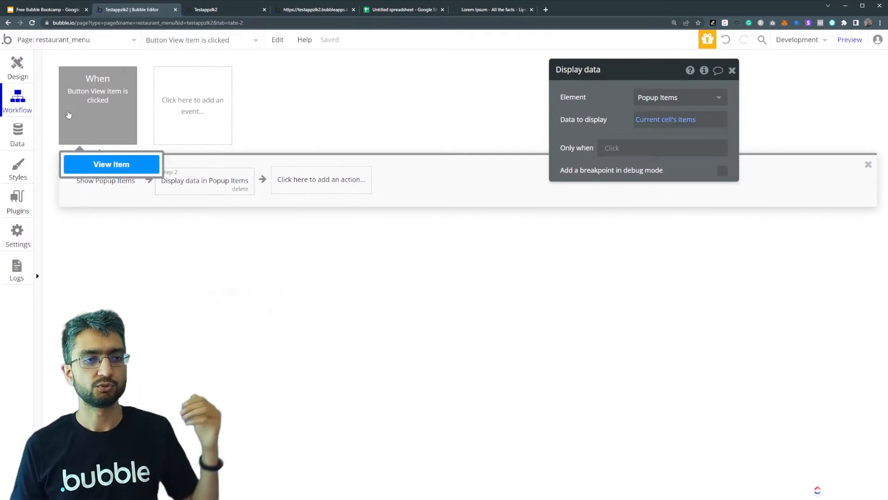
- Place a text element about 170 × 46 inside Popup Items on the design canvas showing Parent group's Items's Name
left_click(12, 74)
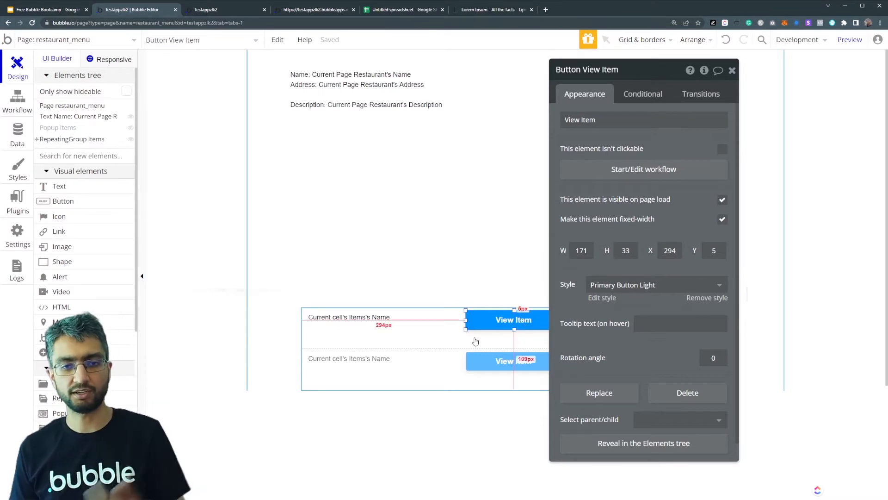
left_click(67, 129)
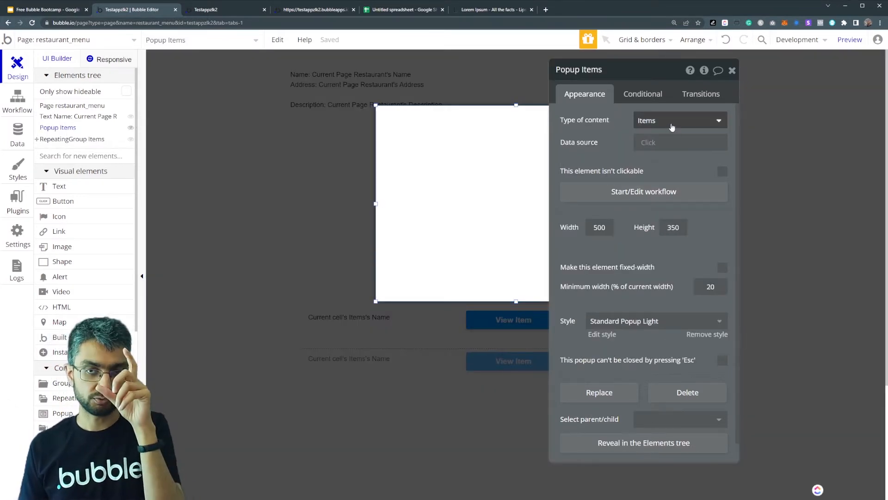
left_click(83, 190)
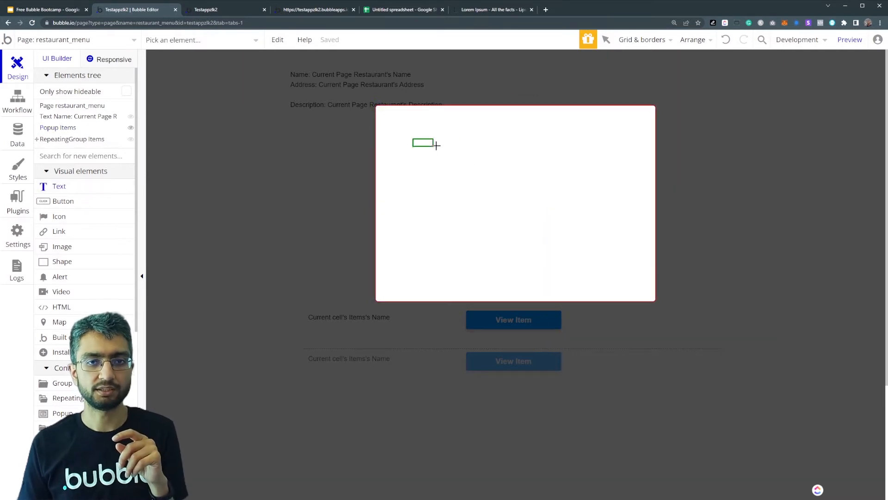
left_click_drag(436, 145, 508, 164)
left_click(713, 125)
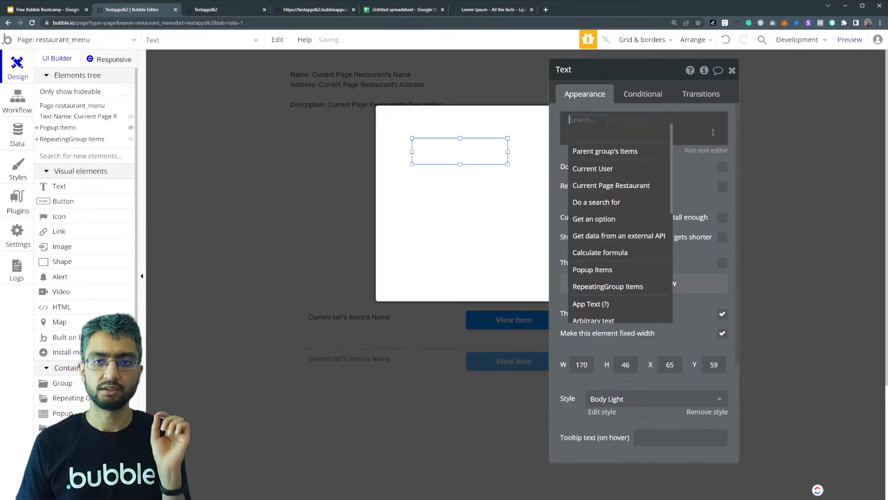
mouse_move(622, 156)
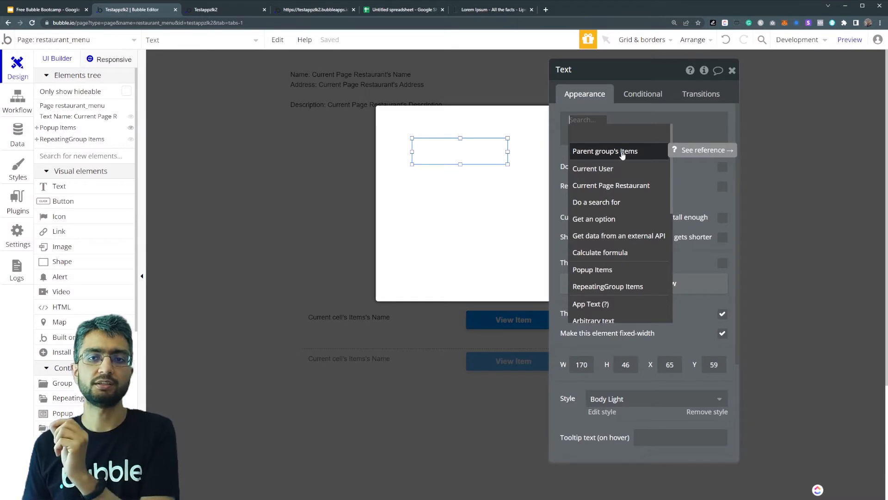
mouse_move(624, 186)
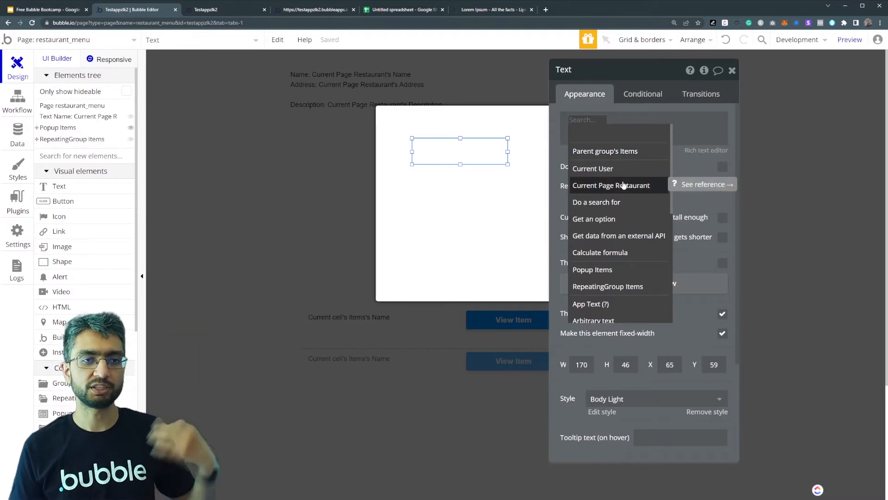
left_click(620, 151)
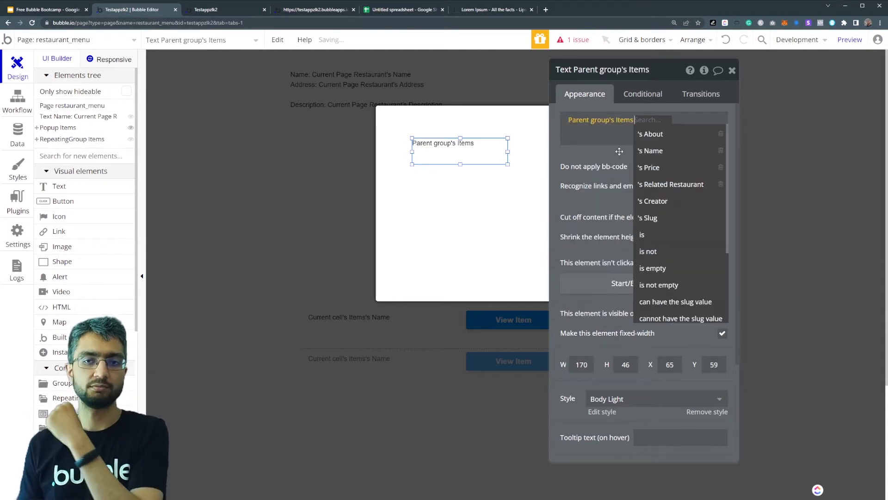
left_click(647, 151)
- Add Parent group's Items's Price on a second line of the popup's text element
left_click(629, 131)
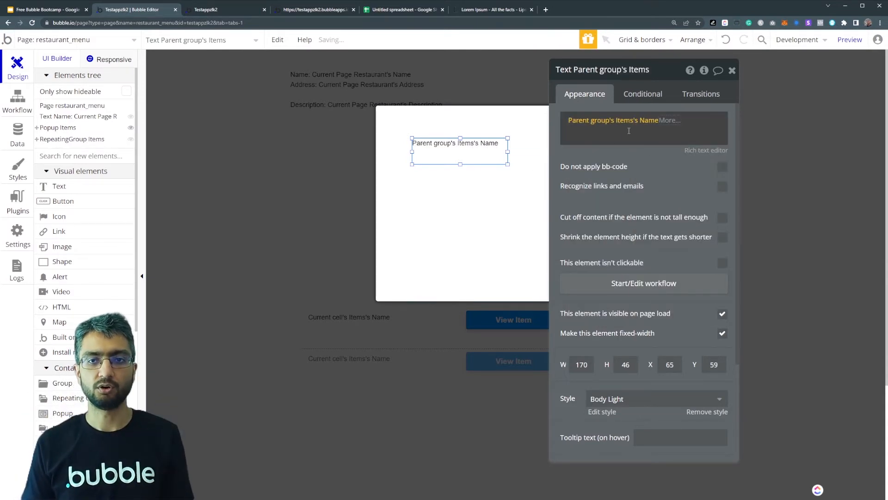
left_click(738, 130)
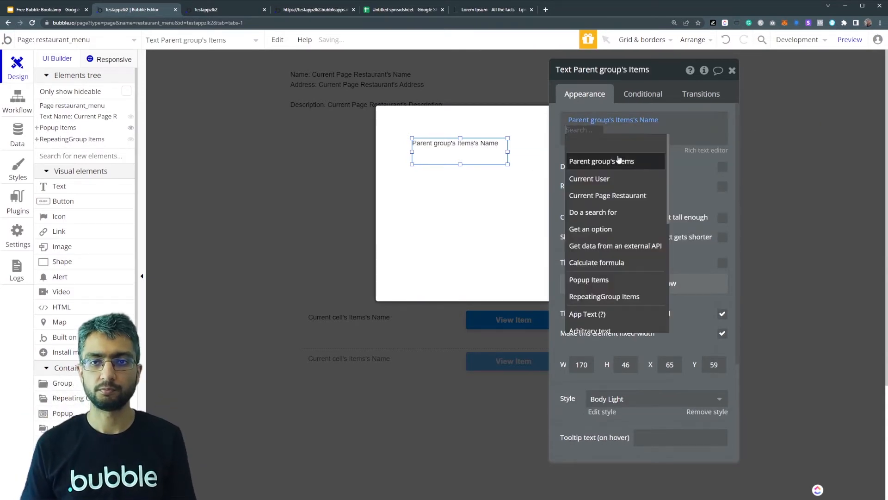
left_click(622, 158)
left_click(646, 177)
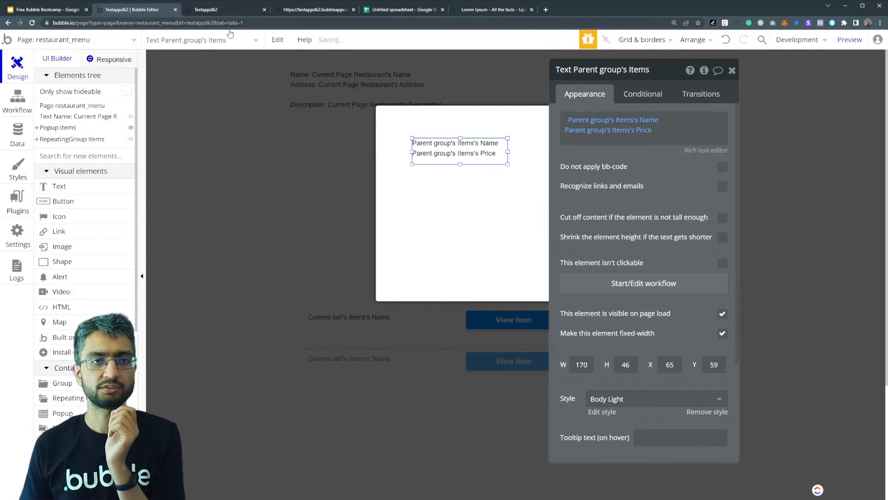
- Reload the restaurant menu preview and check the View Item popups for Apple Juice and Mango shake
left_click(220, 10)
key("F5")
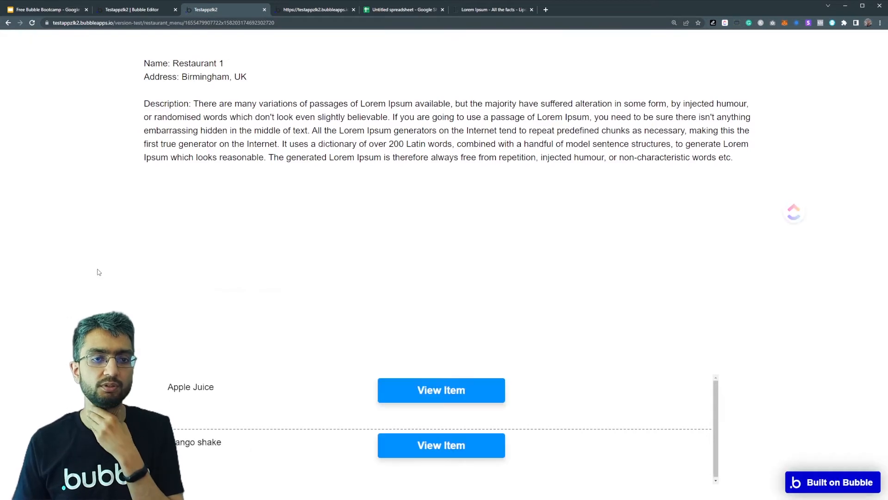
left_click(442, 394)
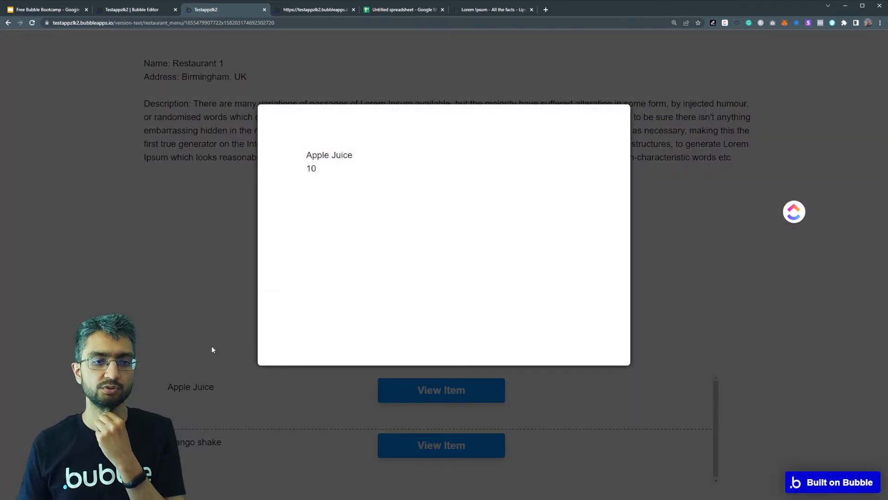
left_click(211, 349)
left_click(417, 444)
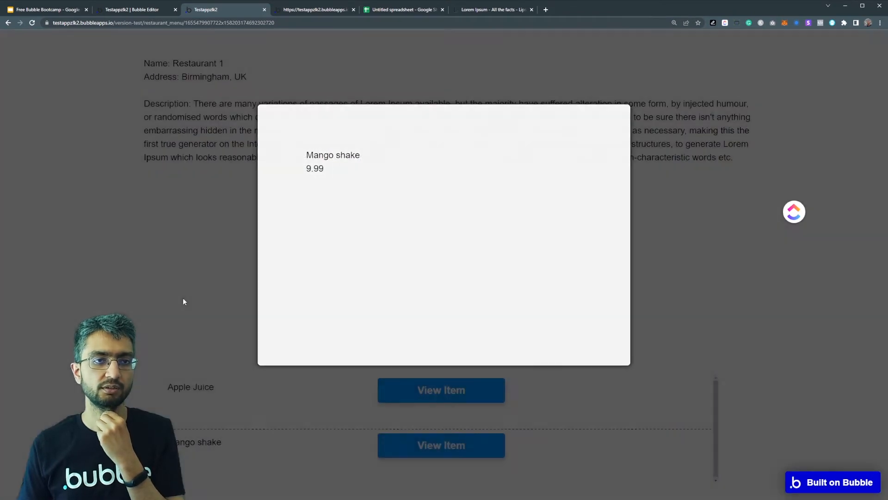
left_click(182, 298)
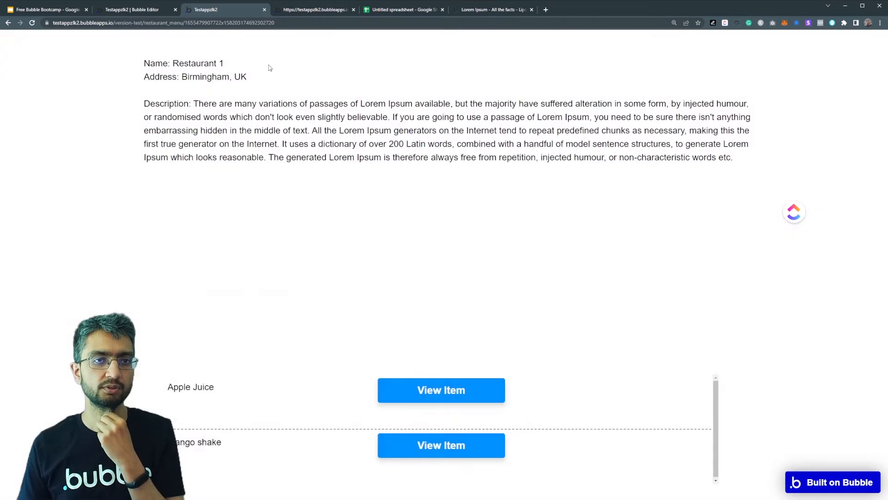
- Reload the preview page with ?debug_mode=true added to its URL and set the debugger to Step-by-step
left_click(281, 23)
left_click(281, 23)
type("?debug_mode=true")
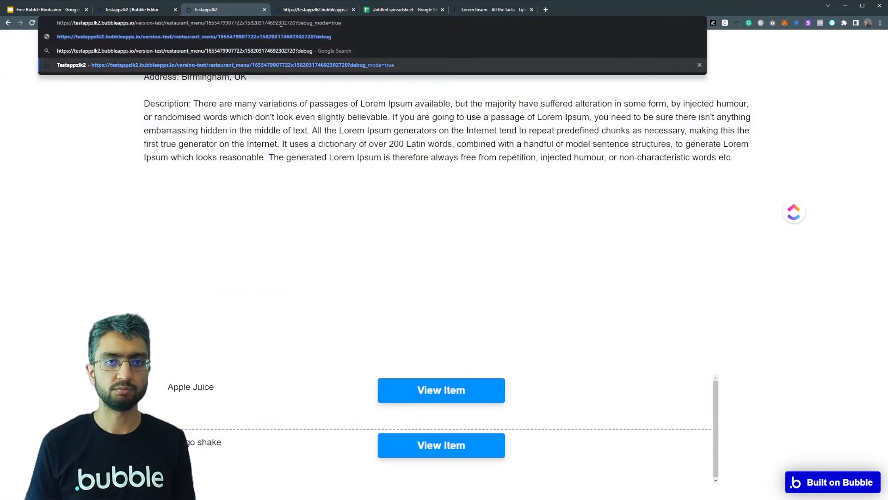
key("Return")
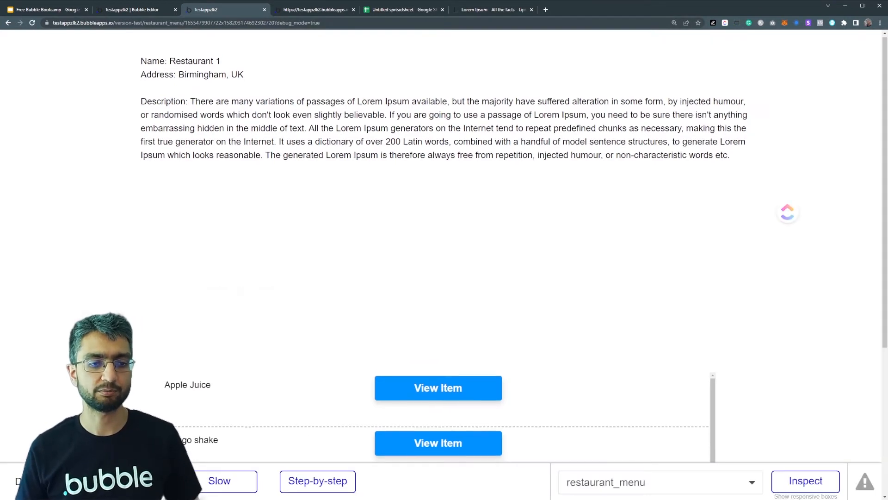
scroll(167, 412, "down", 5)
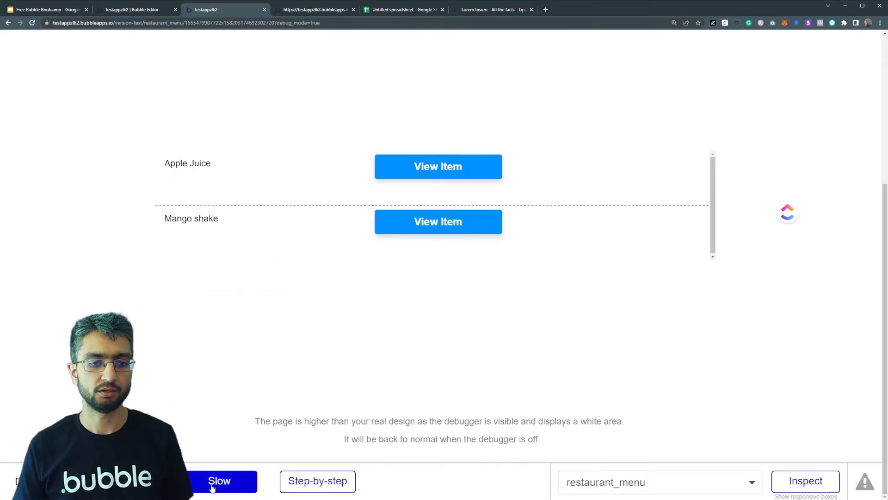
left_click(317, 481)
- Run Apple Juice's View Item workflow through the debugger one action at a time until the popup's data is displayed
scroll(342, 210, "up", 1)
left_click(414, 205)
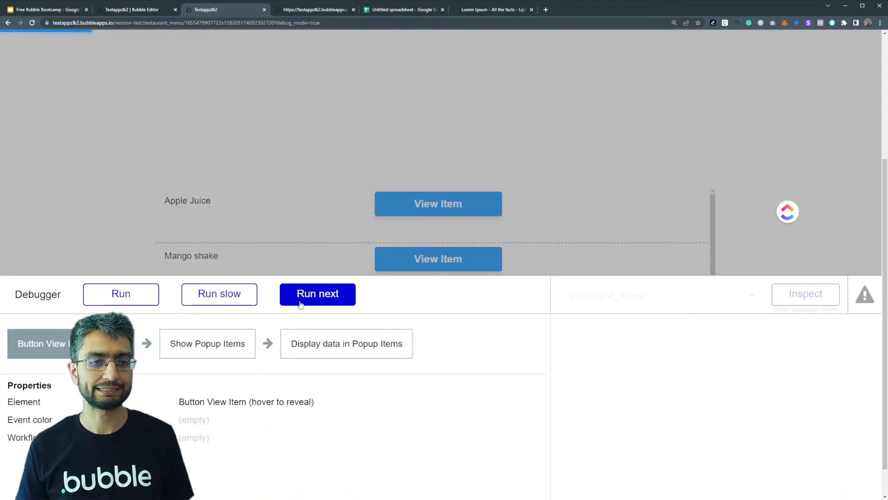
left_click(299, 294)
left_click(316, 296)
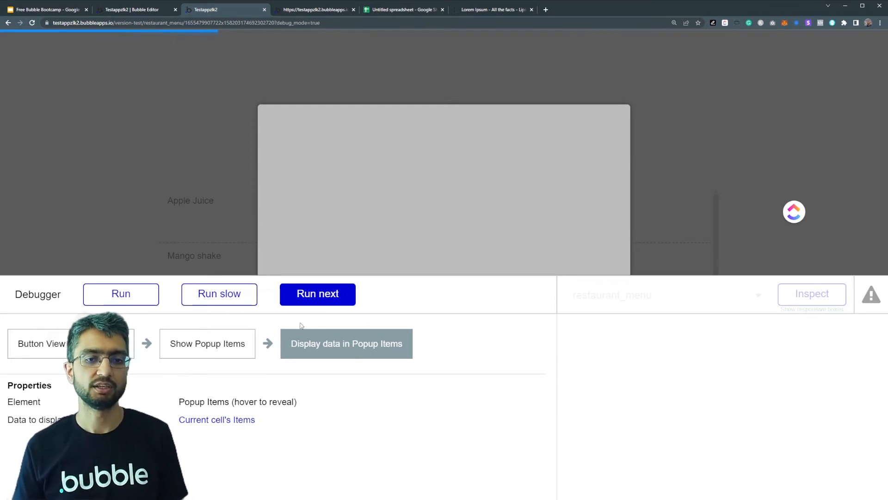
left_click(324, 301)
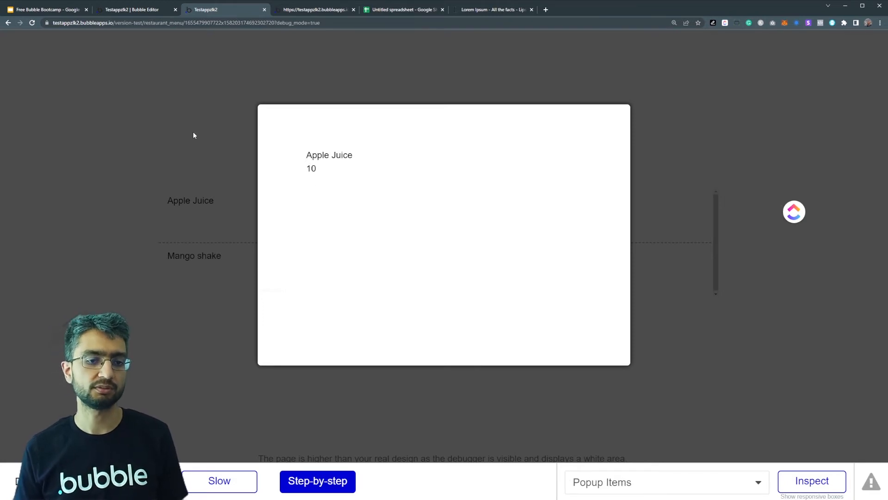
- Switch back to the Bubble editor and place a 400 × 250 px floating group below the restaurant details at about X 191, Y 147
left_click(172, 109)
left_click(154, 14)
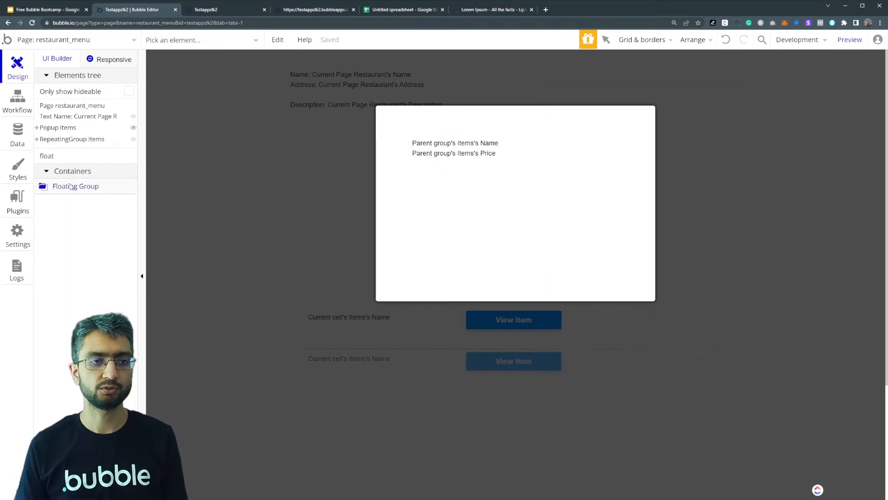
left_click(331, 147)
left_click(332, 148)
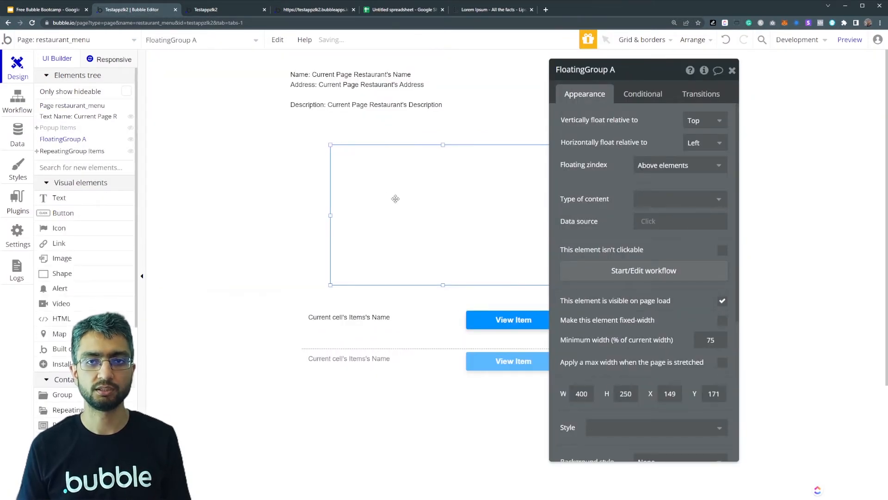
left_click_drag(437, 230, 462, 198)
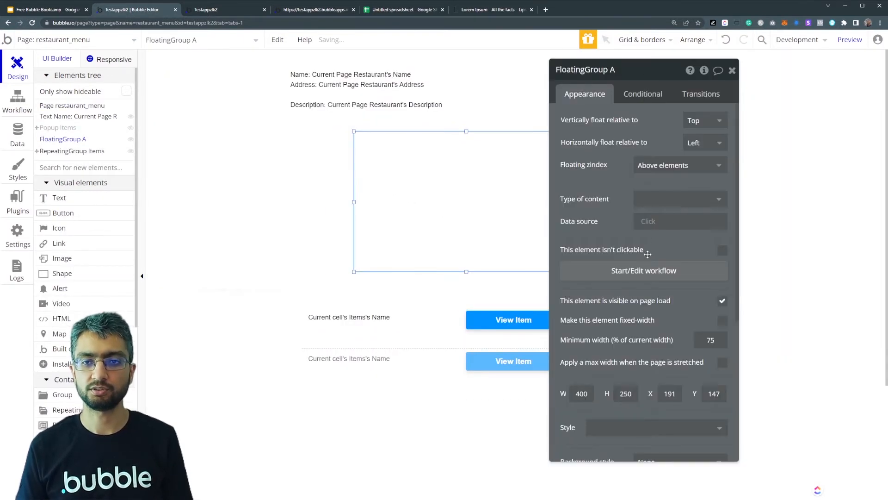
- Give the floating group a flat red background colour, #FC4B4B
scroll(646, 285, "down", 3)
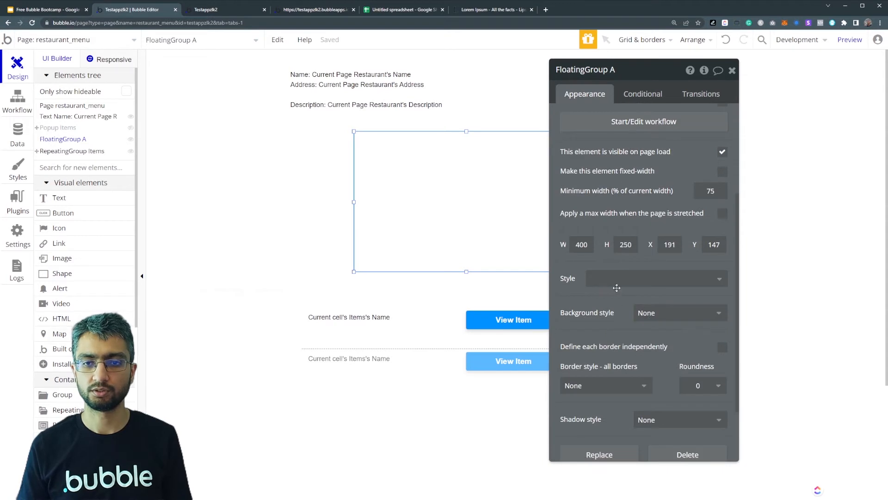
left_click(650, 313)
left_click(654, 342)
left_click(654, 338)
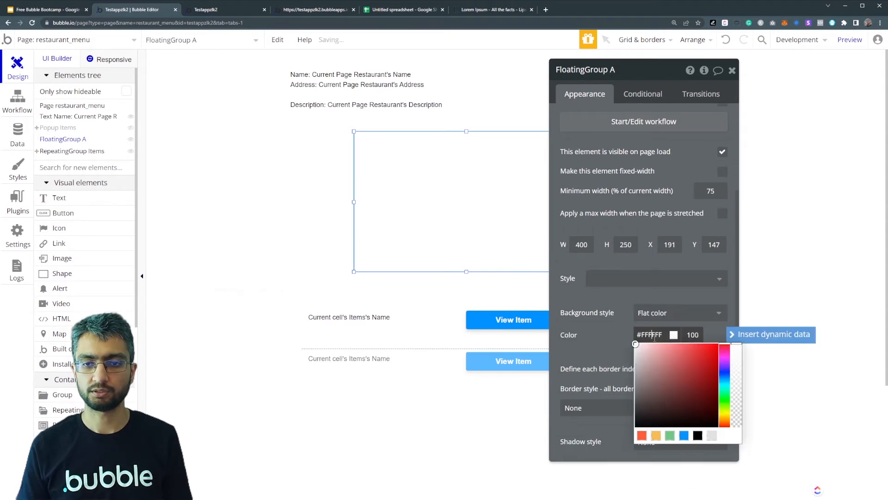
left_click(593, 318)
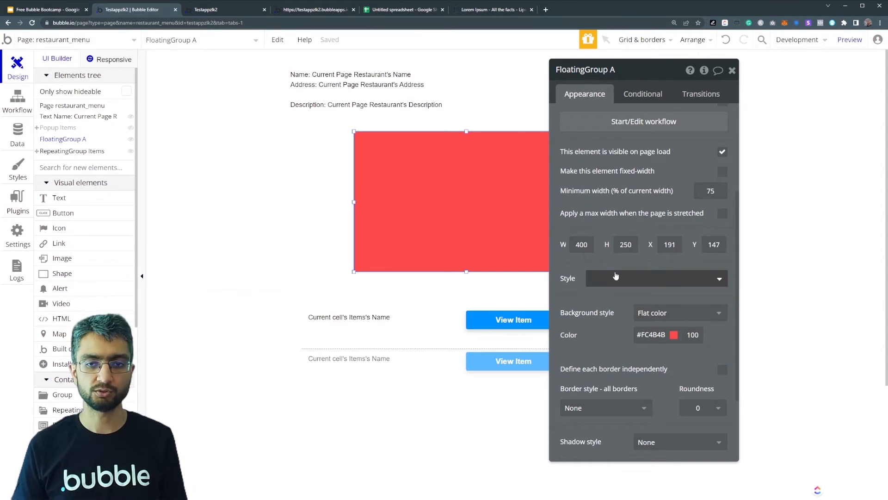
- Move the floating group to the page's upper-left corner at X 0, Y 0 and resize it to about 242 × 484 px
scroll(614, 278, "up", 3)
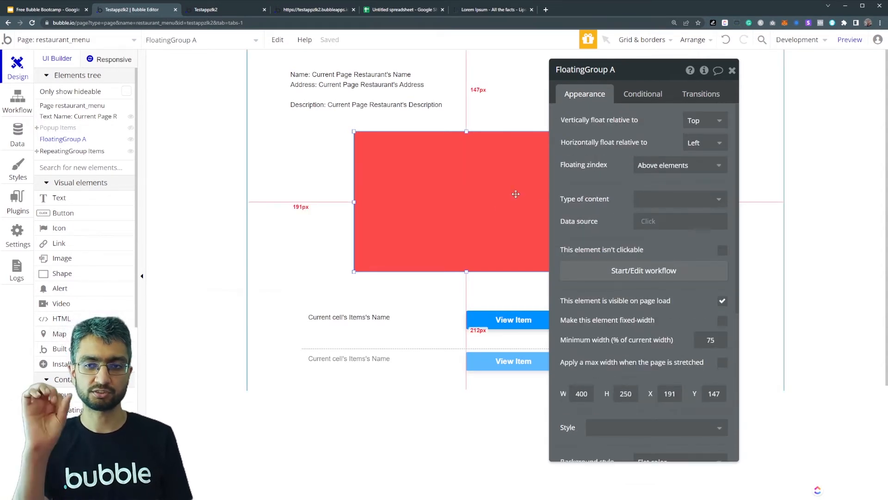
left_click_drag(490, 181, 393, 114)
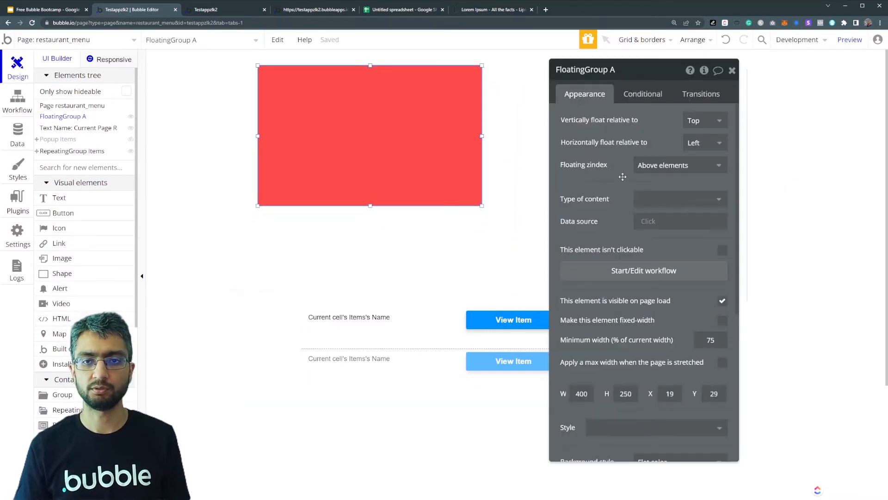
left_click_drag(386, 157, 375, 139)
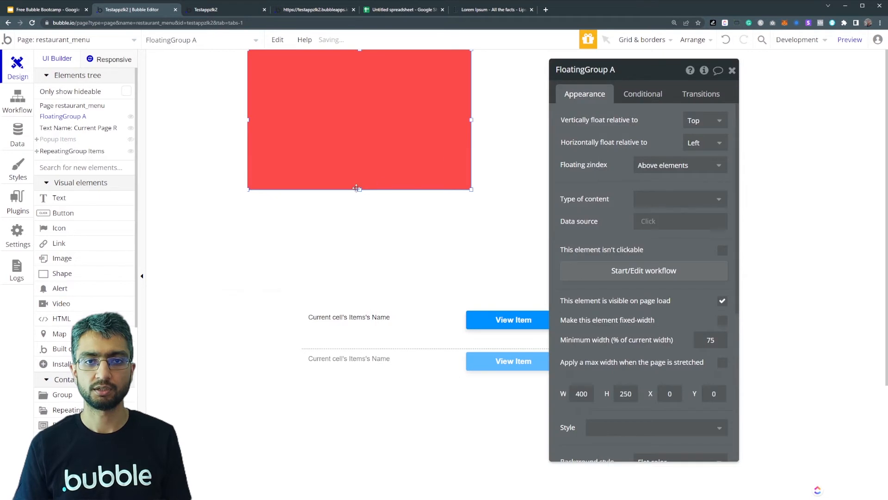
left_click_drag(468, 124, 382, 139)
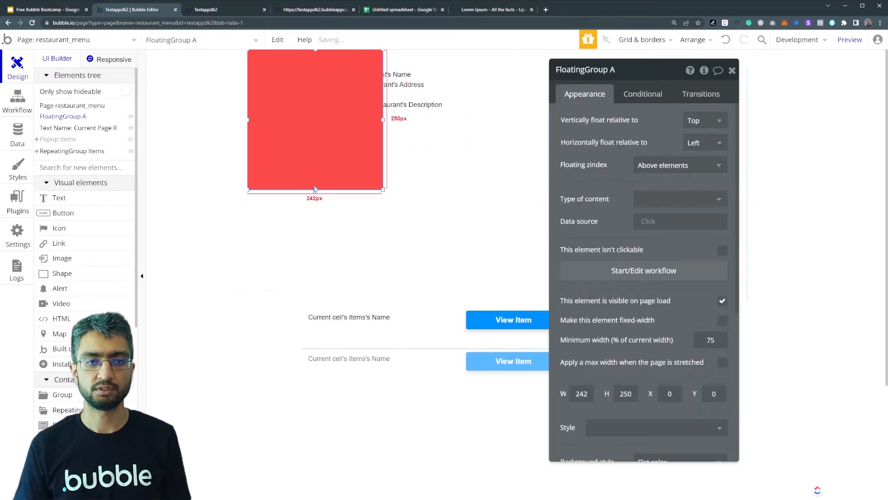
left_click_drag(300, 190, 300, 320)
- Draw a text element about 200 × 45 px near the top of the floating group and clear its placeholder text
left_click(78, 200)
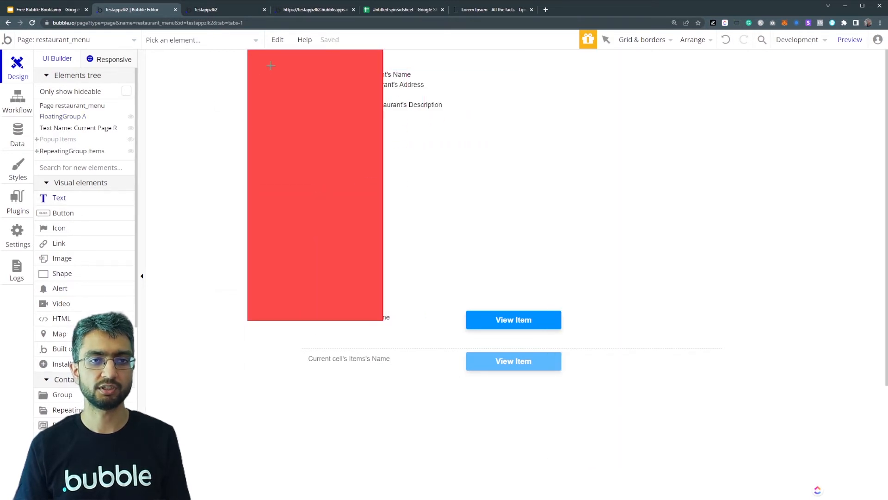
left_click_drag(263, 70, 375, 96)
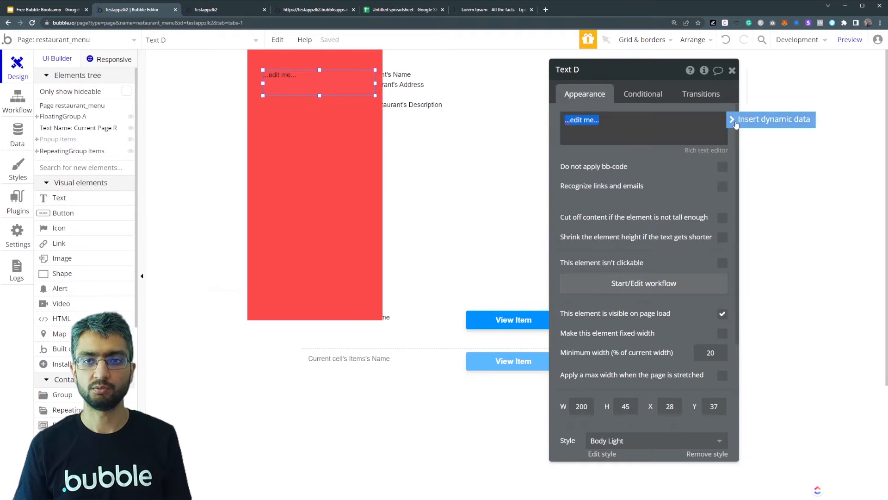
left_click(771, 119)
left_click(686, 168)
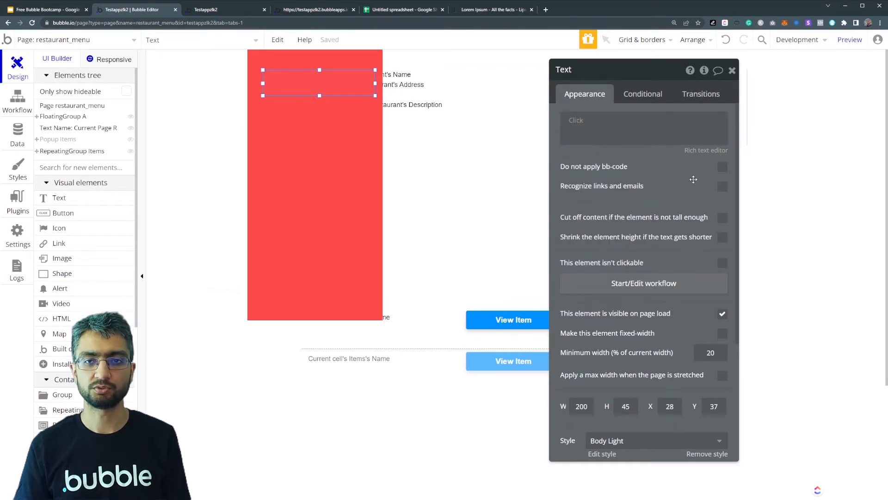
- Set the floating group's type of content to Items
left_click(349, 170)
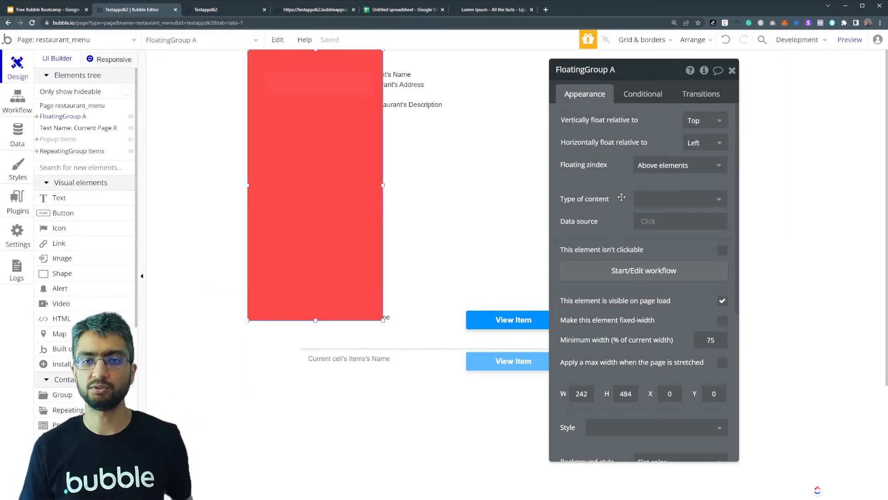
left_click(640, 199)
left_click(646, 251)
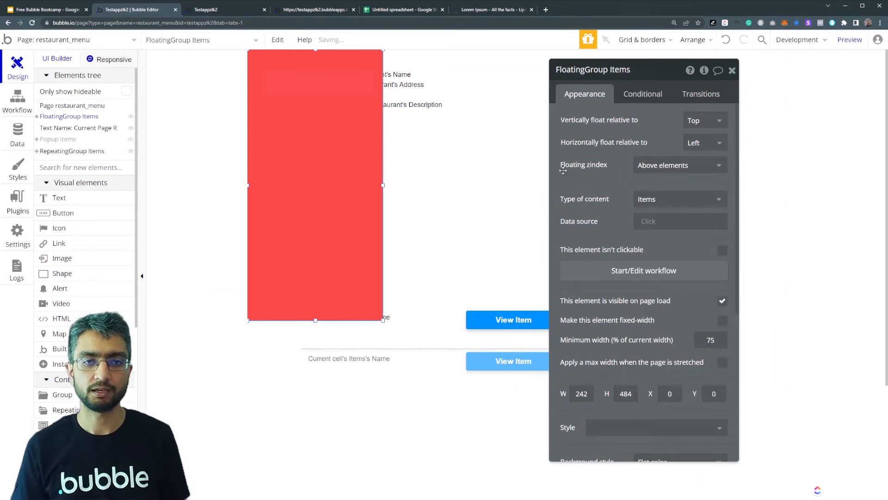
- Fill the floating group's empty text element with the dynamic value Parent group's Items's Name
left_click(319, 82)
left_click(596, 129)
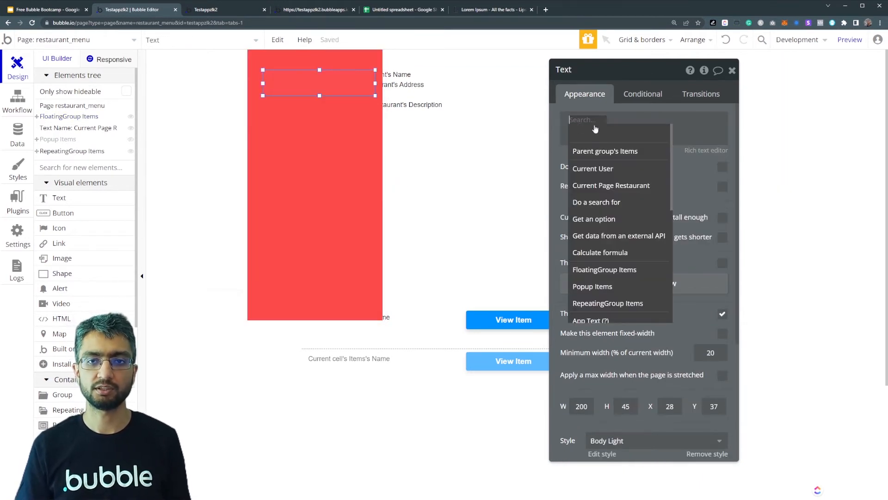
left_click(617, 153)
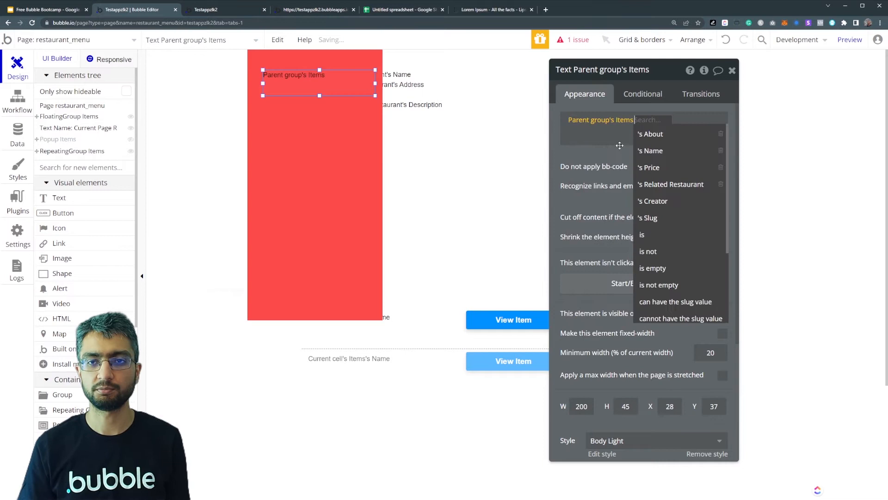
left_click(660, 148)
- Duplicate the name text just below the original and change the copy's dynamic value to Parent group's Items's Price
key("ctrl+c")
key("ctrl+v")
left_click_drag(321, 90, 321, 115)
left_click(650, 120)
left_click(649, 185)
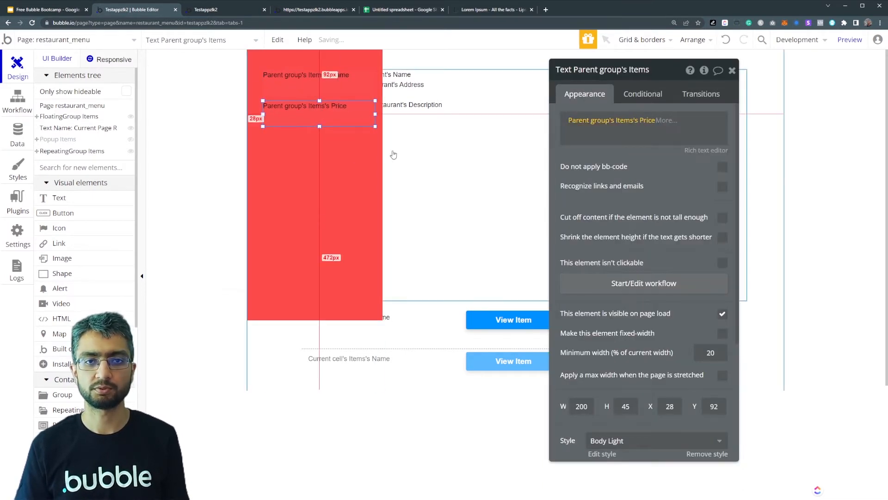
- Change the floating group's background colour to light grey, #E3E3E5
left_click(259, 188)
scroll(666, 224, "down", 5)
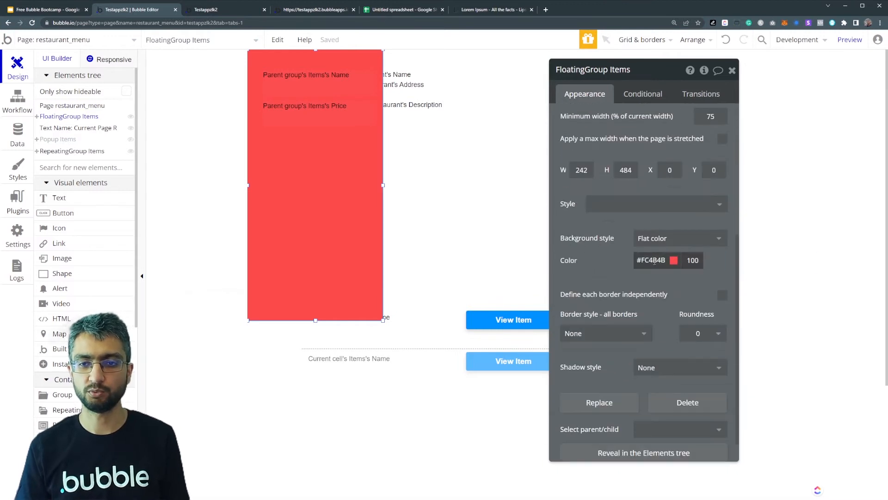
left_click(657, 260)
left_click(711, 361)
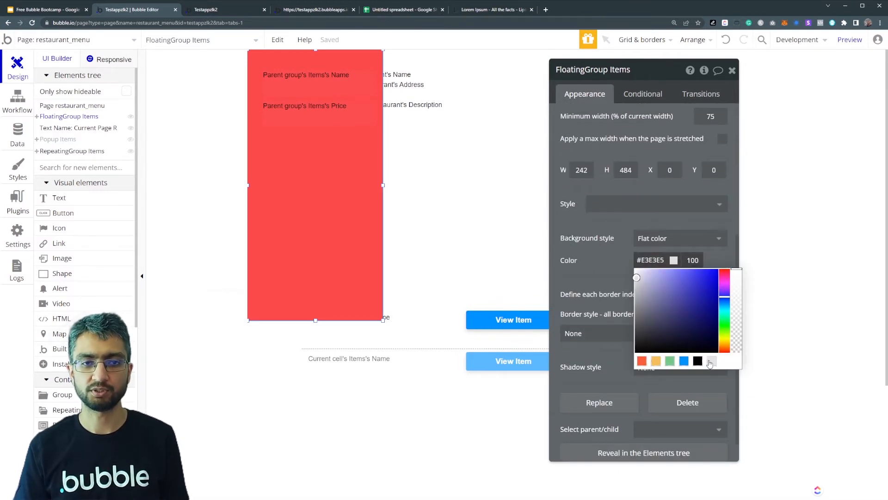
left_click(601, 242)
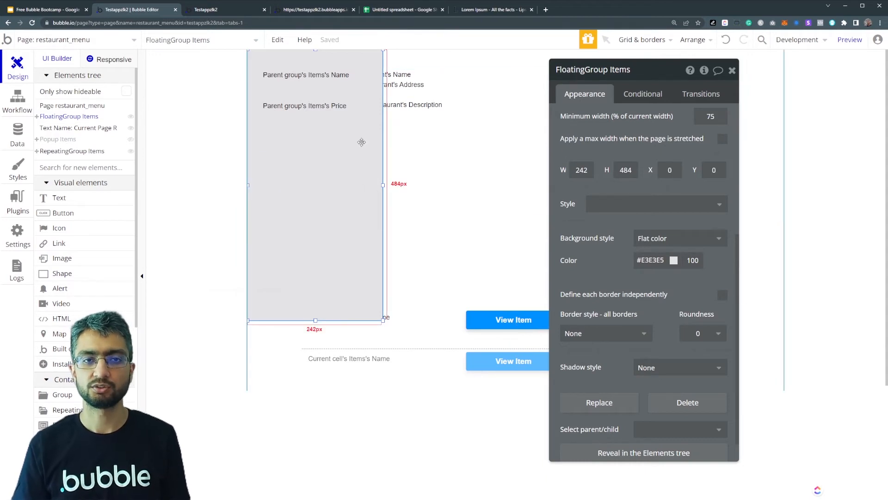
- Make the floating group float horizontally relative to Right and move it to the page's right edge at X 718, Y 0
scroll(552, 136, "up", 2)
scroll(551, 136, "up", 4)
left_click(705, 143)
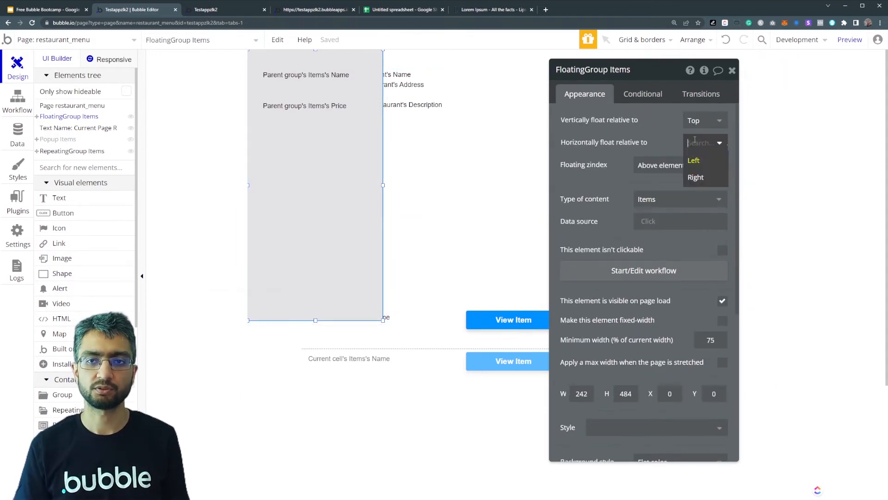
left_click(695, 177)
left_click_drag(375, 156, 746, 145)
left_click_drag(560, 201, 185, 185)
- Duplicate the View Item button beside the original in the repeating group's first cell and label the copy View Item Floating
left_click(510, 324)
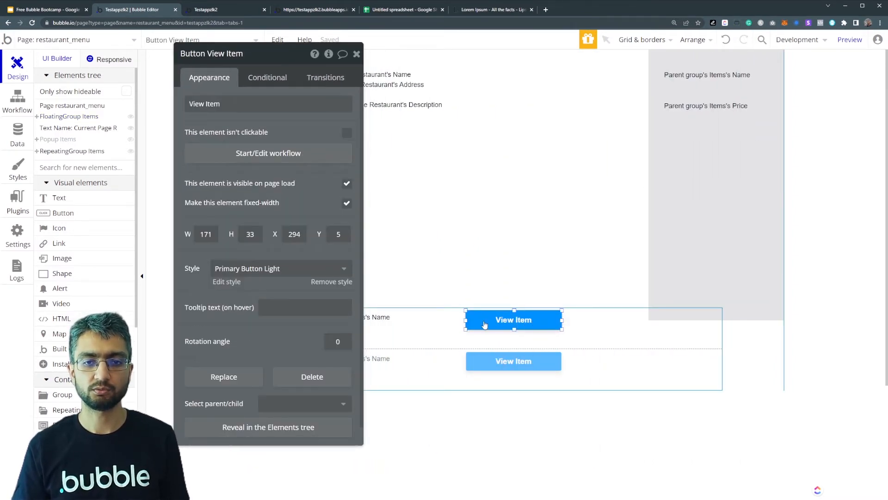
left_click_drag(484, 325, 576, 318)
triple_click(234, 108)
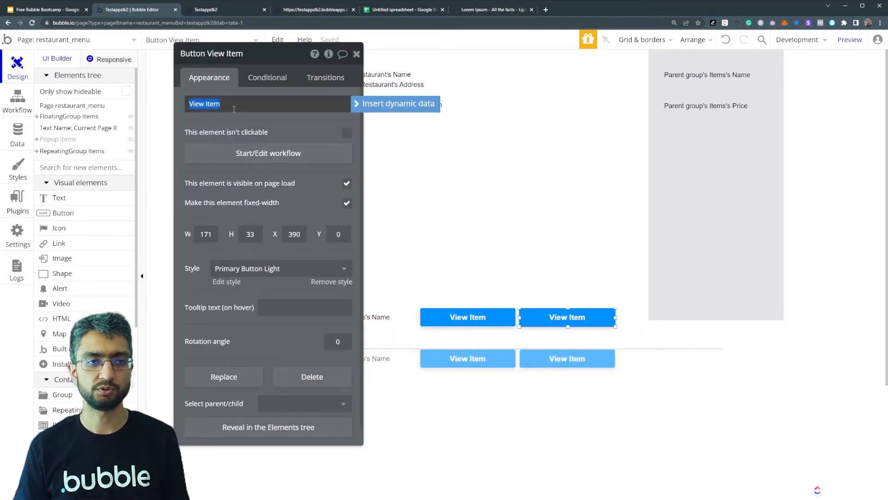
type("View Item Floating")
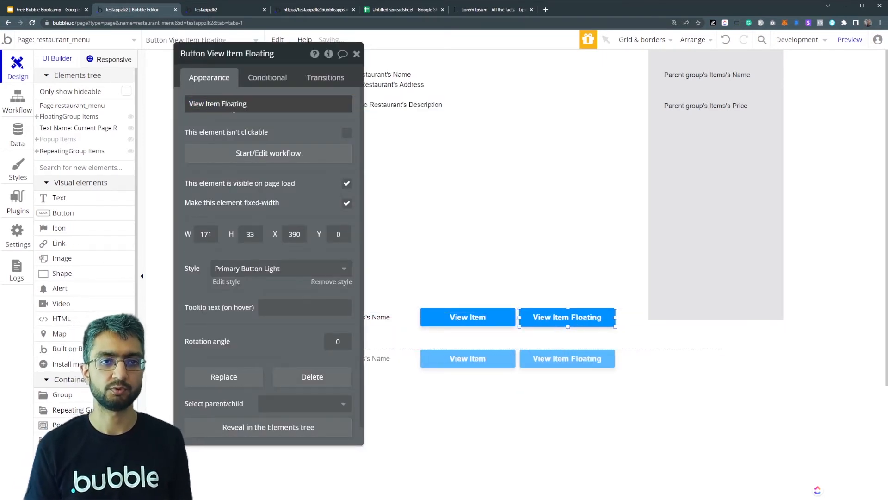
left_click(277, 125)
- Create a click workflow for the View Item Floating button with a Show action for FloatingGroup Items
left_click(276, 157)
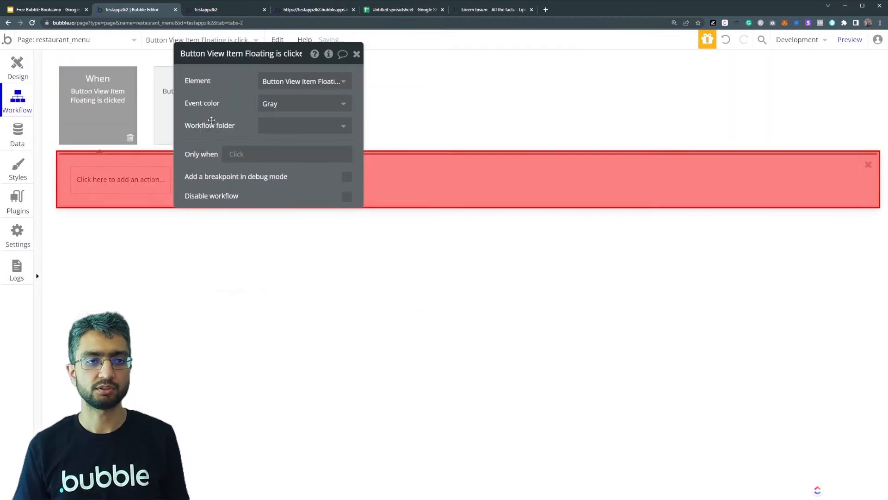
left_click(113, 180)
type("show")
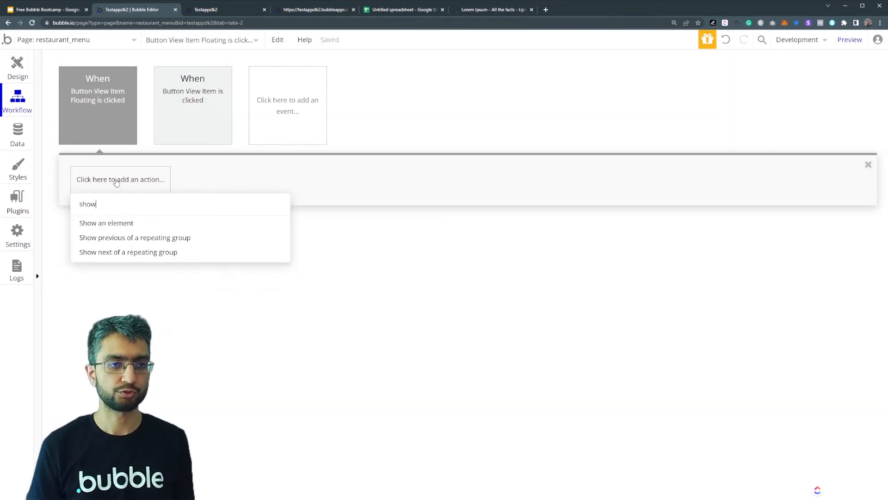
left_click(138, 223)
left_click(298, 81)
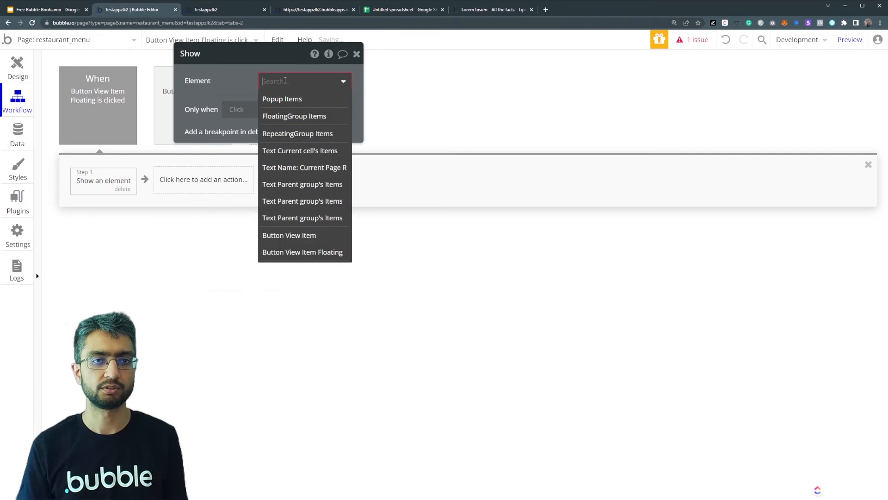
left_click(281, 117)
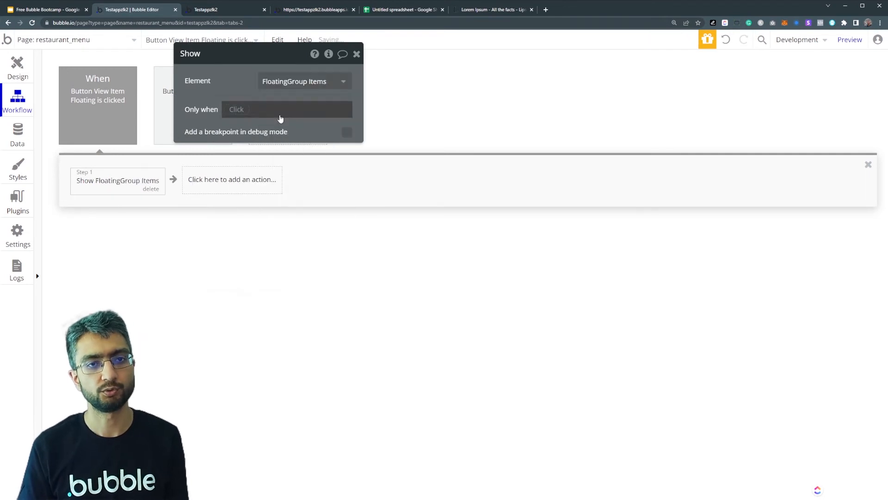
- Add a second action that displays Current cell's Items as the data in FloatingGroup Items
left_click(212, 180)
left_click(227, 211)
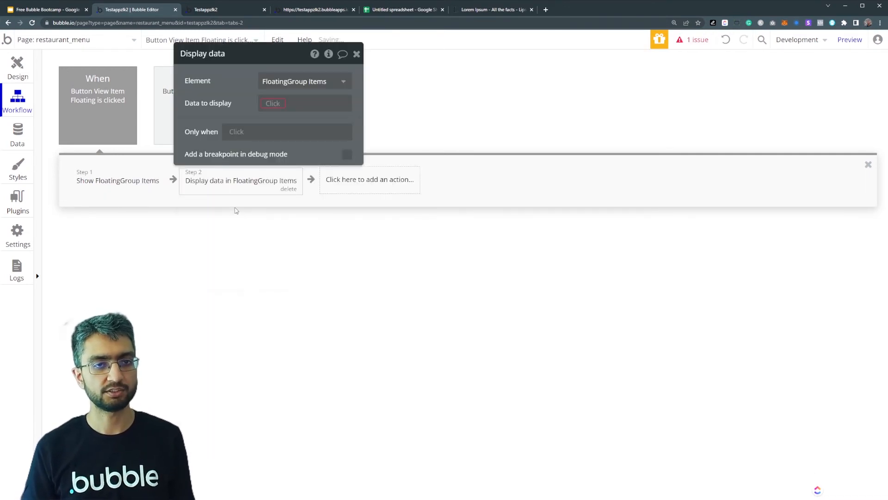
left_click(273, 103)
left_click(277, 116)
left_click(231, 108)
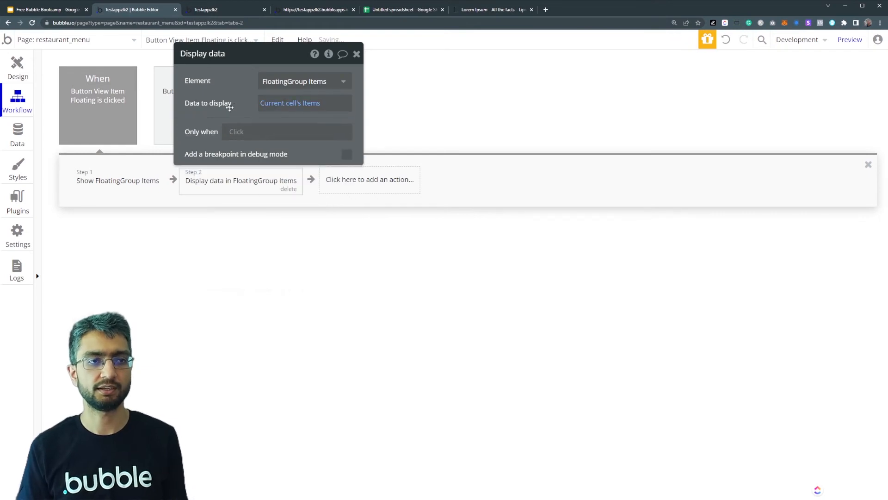
- Add a close (X) icon about 26 × 24 near the upper-left corner of FloatingGroup Items, at about X 8, Y 7
left_click(17, 77)
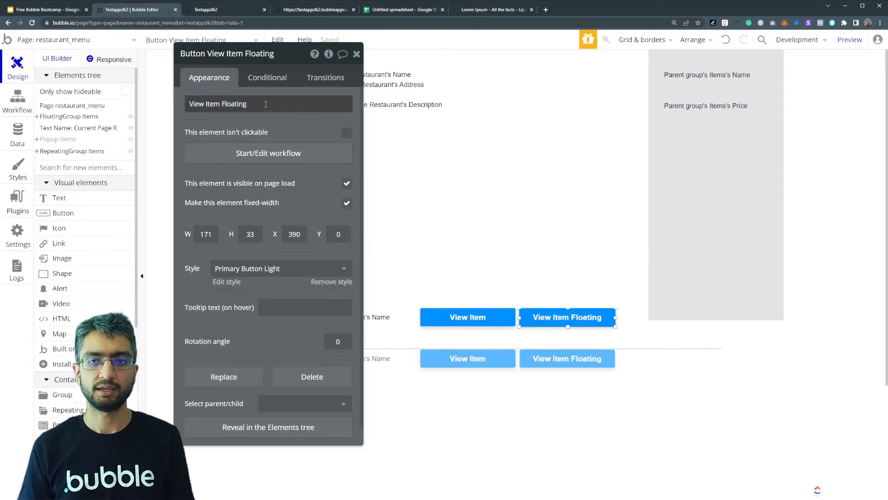
left_click(670, 141)
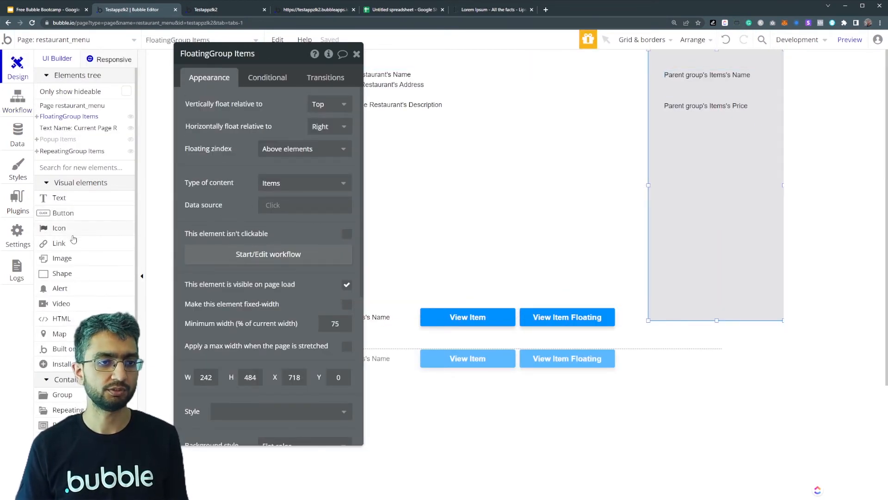
left_click(59, 228)
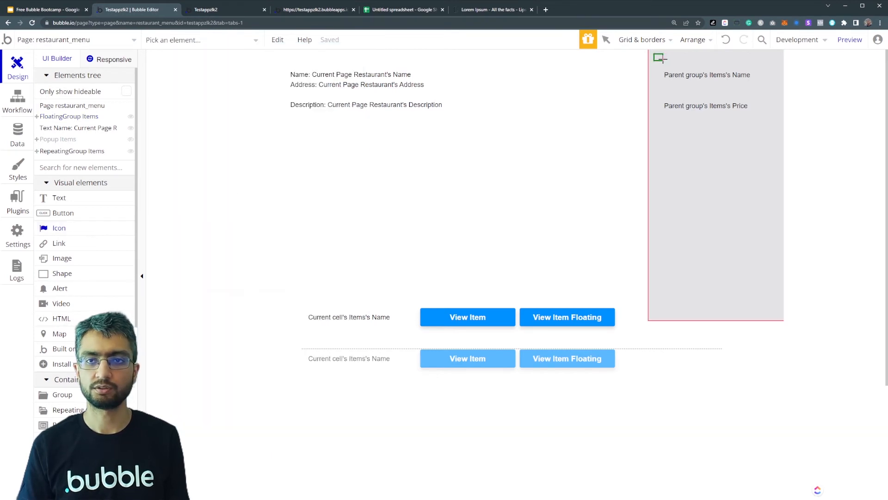
left_click_drag(668, 66, 669, 68)
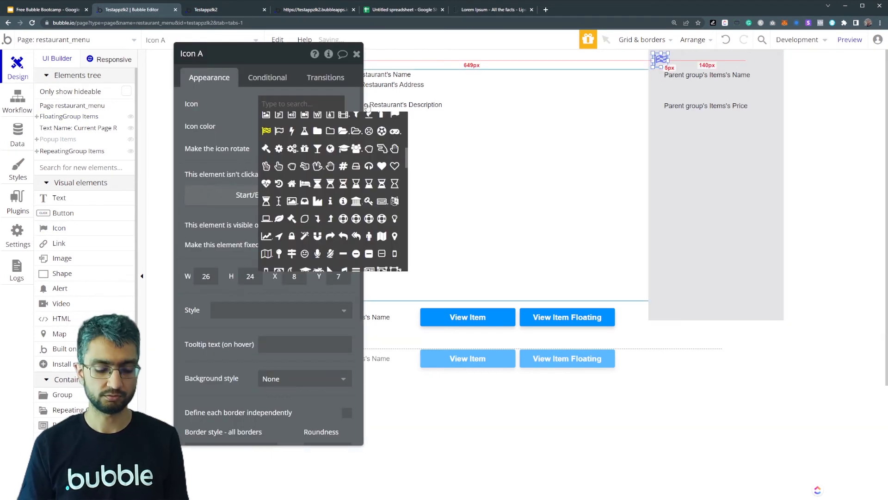
type("crox")
type("ose")
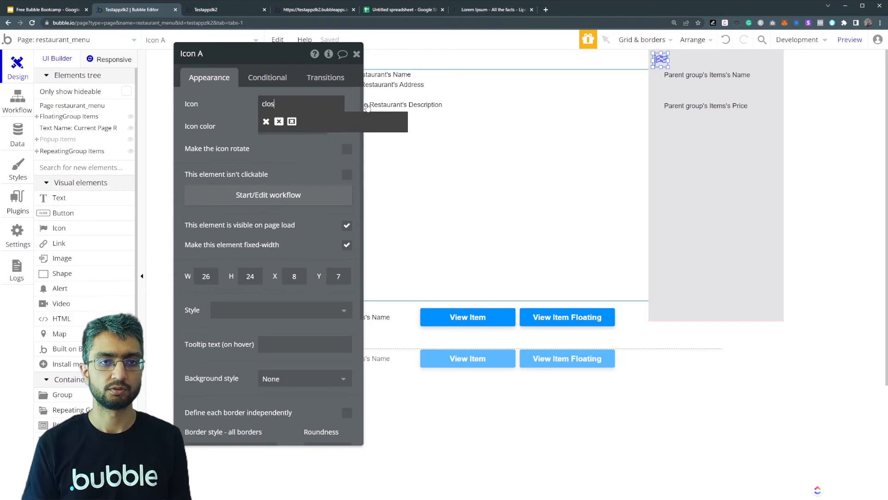
left_click(266, 121)
- Create a click workflow for the close icon with a Hide action on FloatingGroup Items
left_click(285, 195)
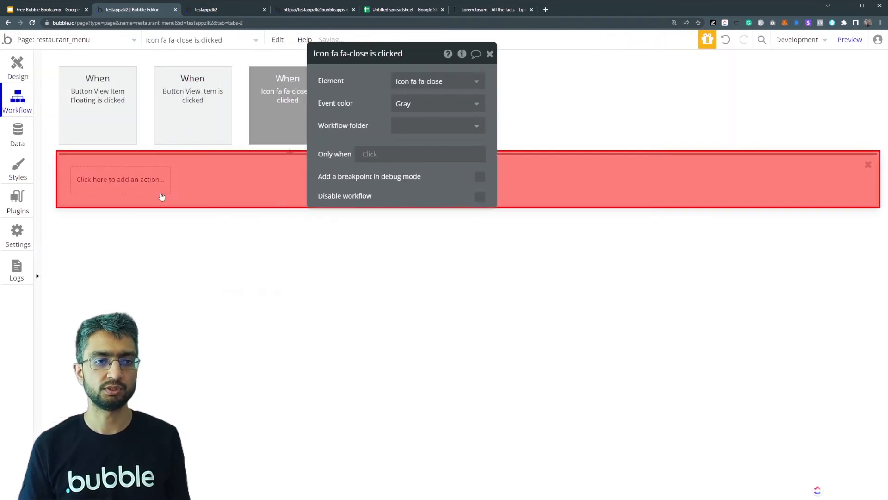
left_click(139, 183)
type("hide")
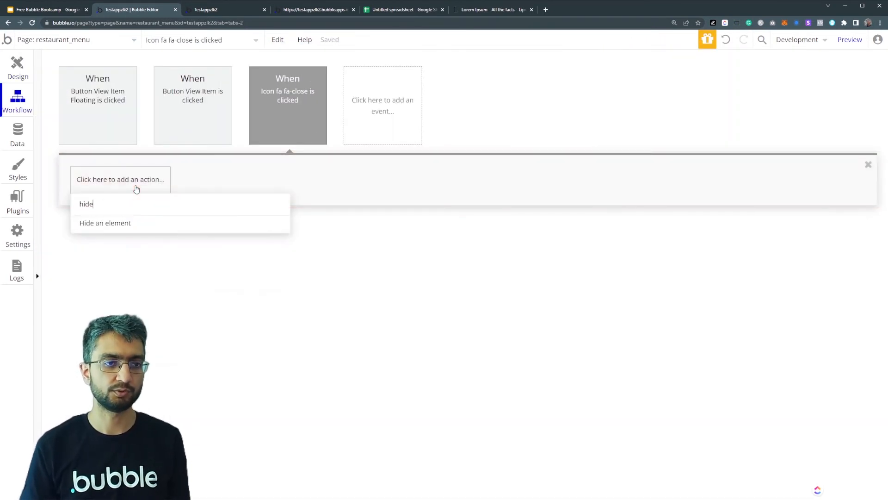
left_click(132, 223)
left_click(474, 81)
left_click(448, 113)
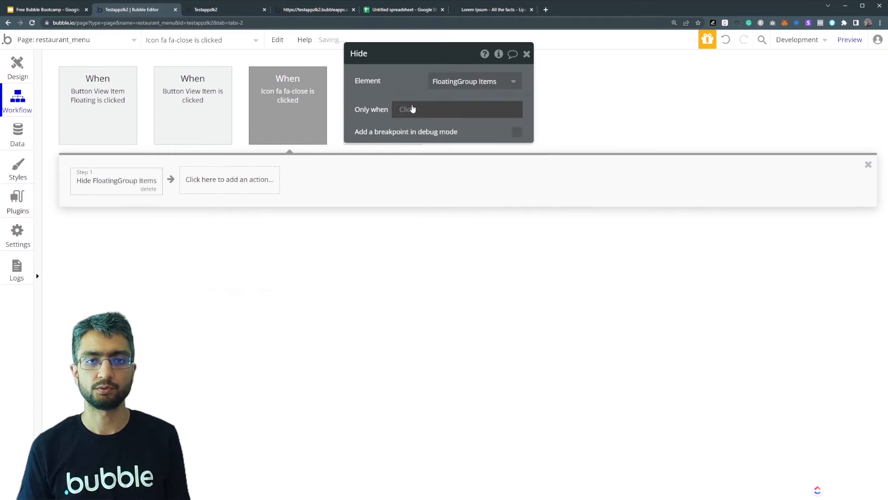
- Review the appearance and conditional settings of FloatingGroup Items in the page design
left_click(214, 11)
left_click(133, 10)
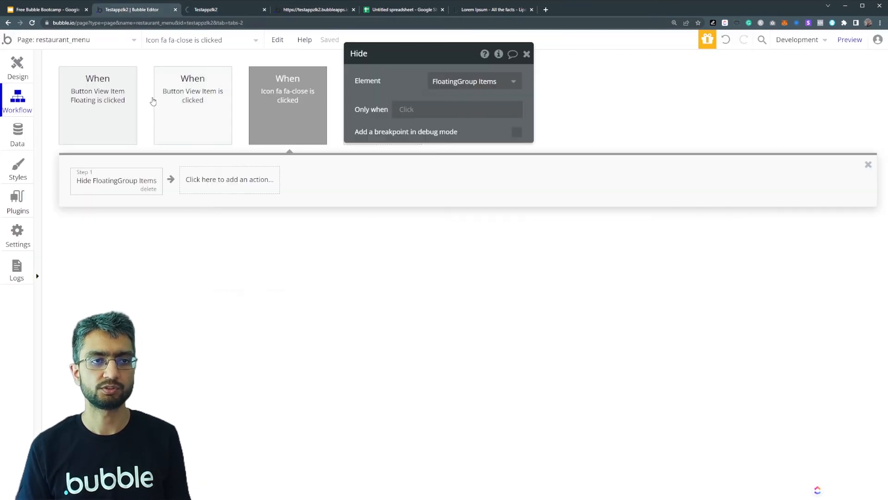
left_click(10, 68)
left_click(69, 116)
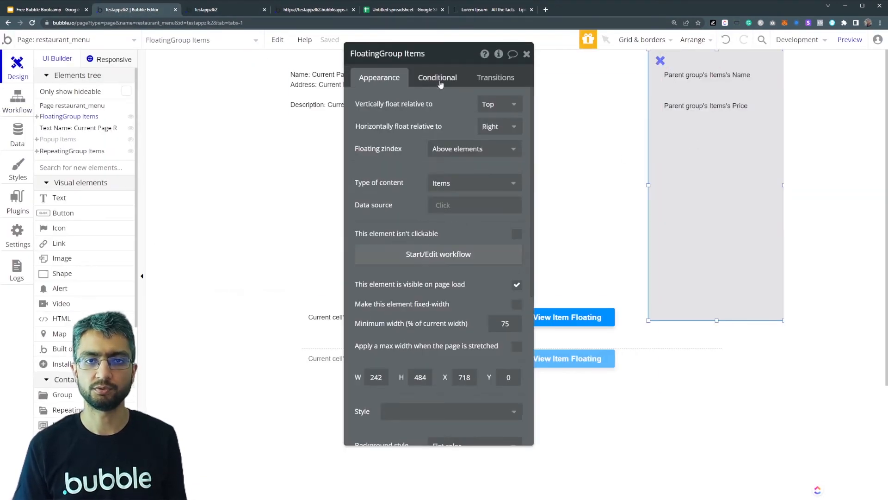
left_click(438, 78)
left_click(379, 77)
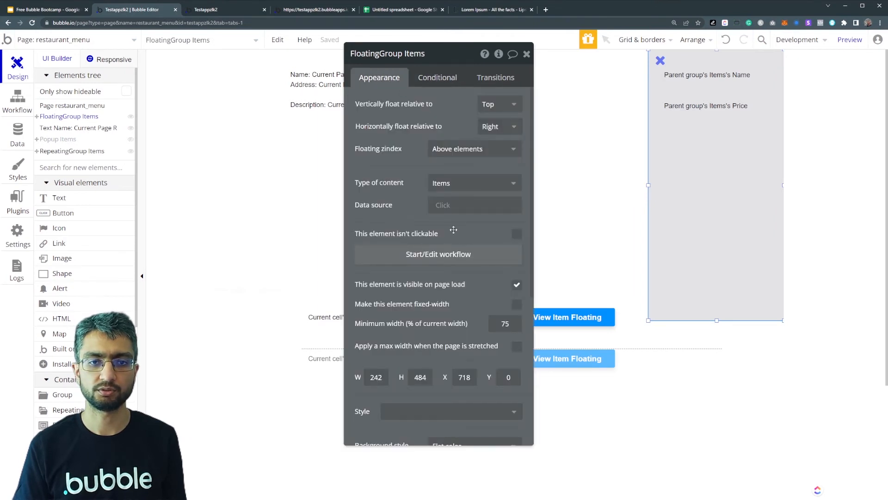
- Switch to the page preview and test opening and closing the floating group for Apple Juice and Mango shake
left_click(257, 9)
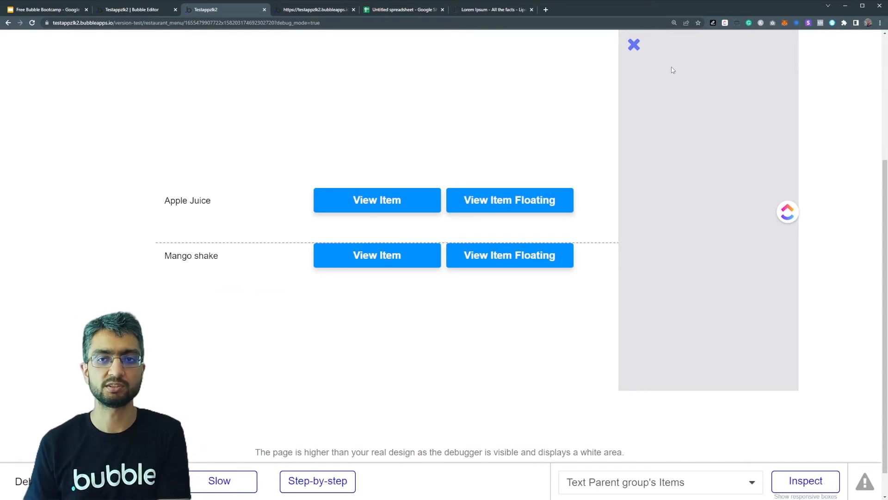
left_click(509, 202)
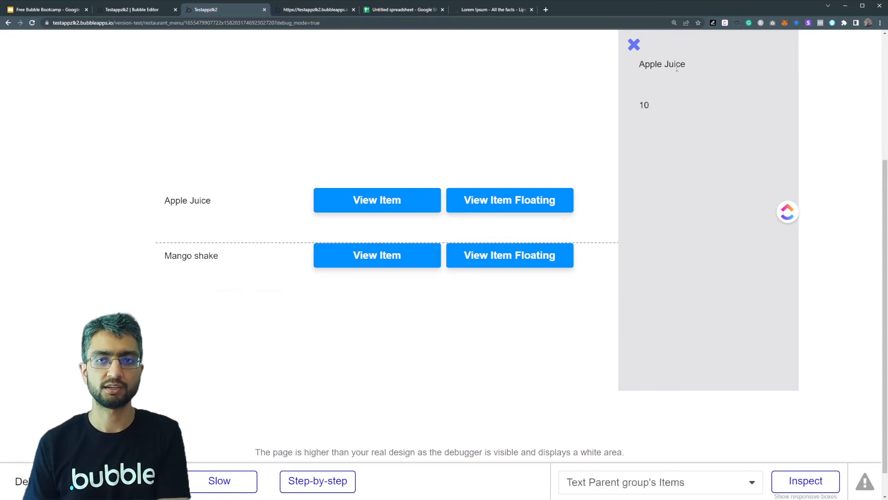
left_click(520, 253)
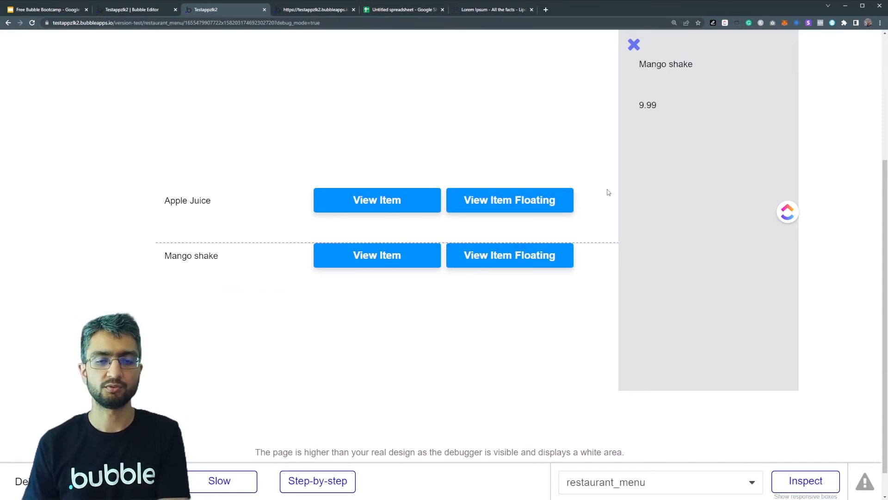
left_click(634, 44)
left_click(504, 251)
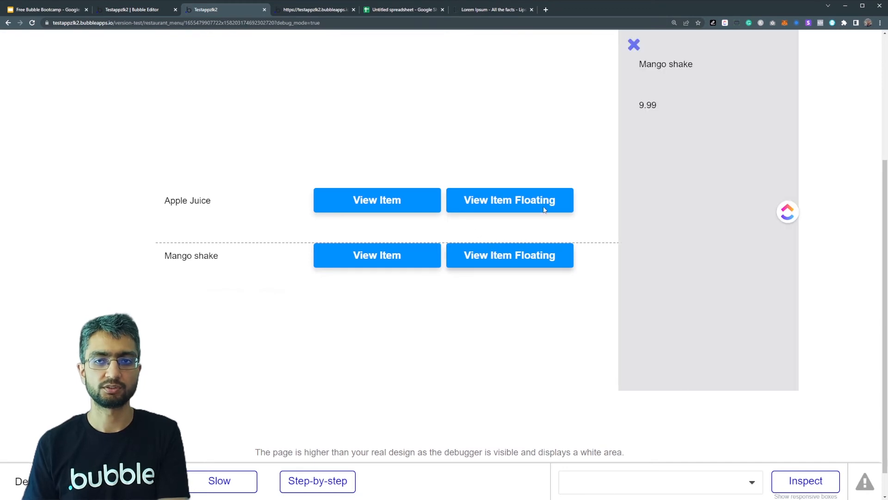
left_click(632, 45)
left_click_drag(540, 178, 539, 196)
left_click(539, 196)
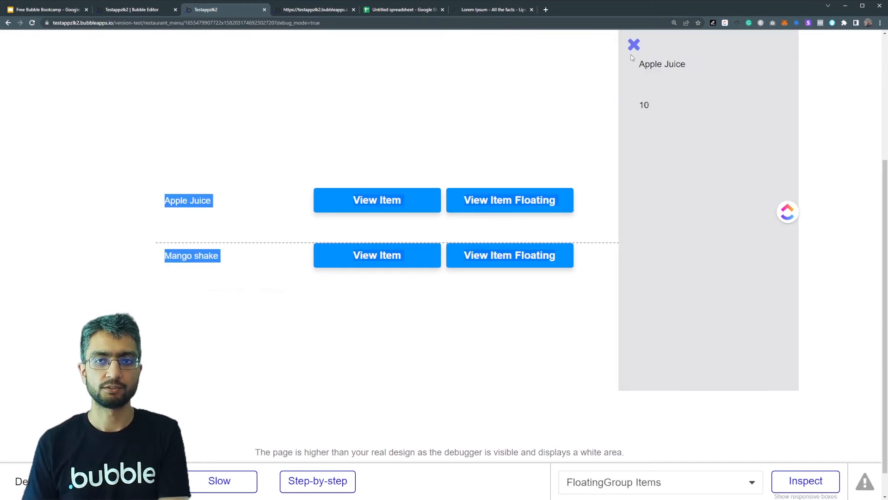
left_click(634, 45)
left_click(478, 207)
left_click(492, 262)
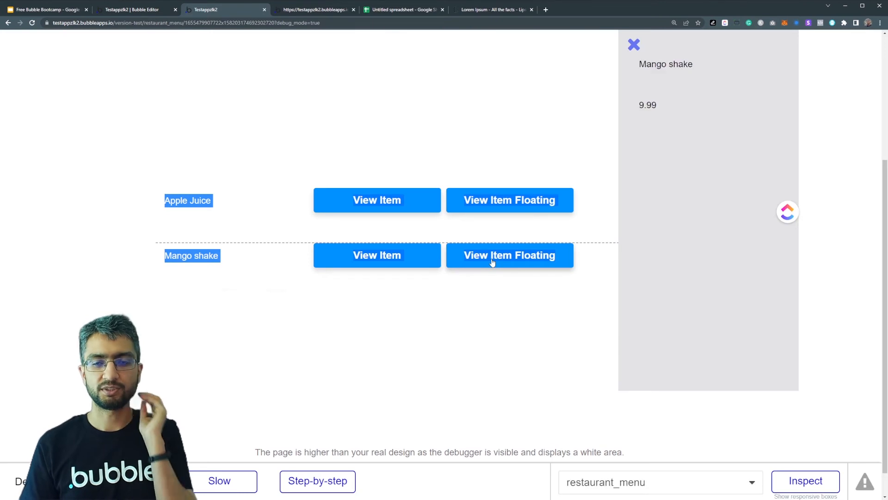
- Alternate the floating group between Apple Juice and Mango shake to compare how its data updates, and close it
left_click(512, 204)
left_click(531, 256)
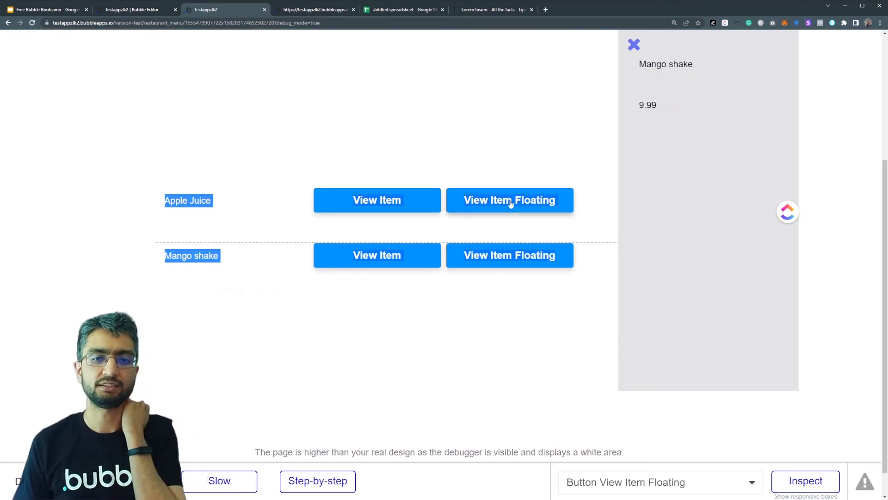
left_click(512, 200)
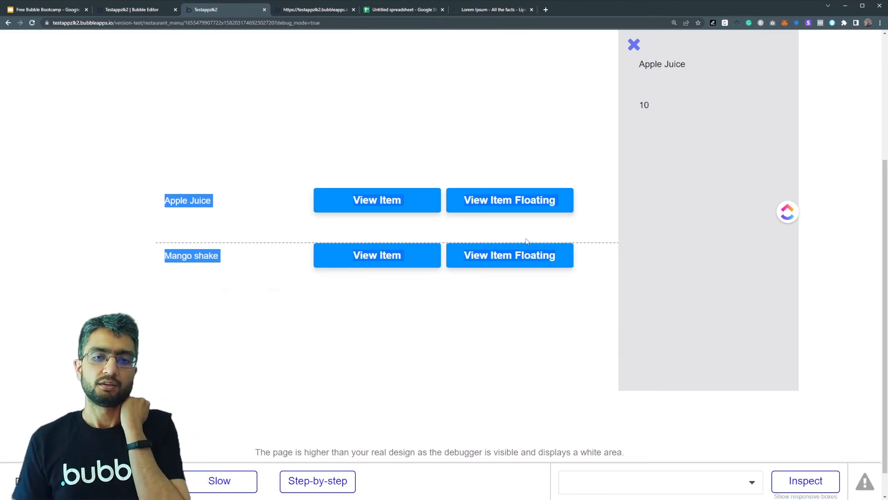
left_click(522, 252)
left_click(527, 208)
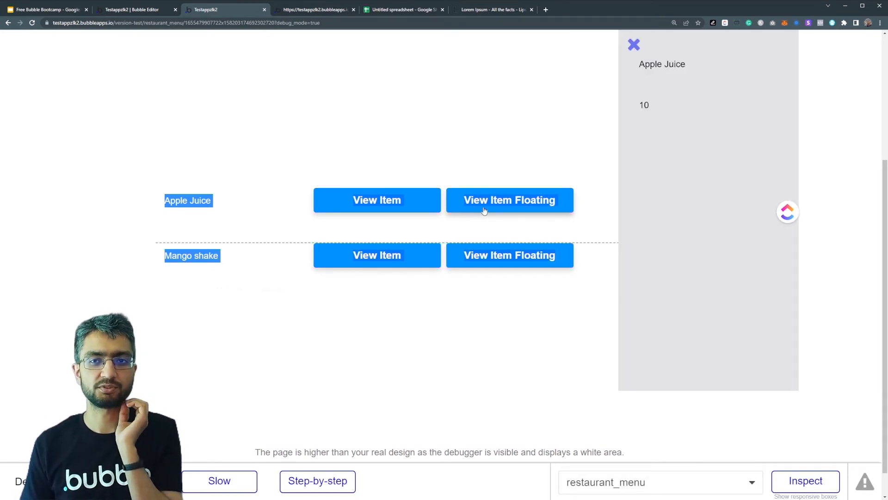
left_click(487, 254)
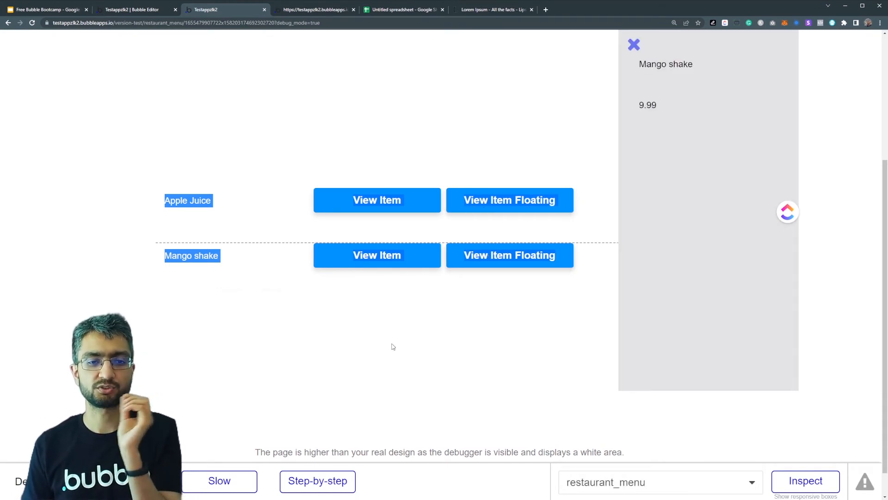
left_click(633, 44)
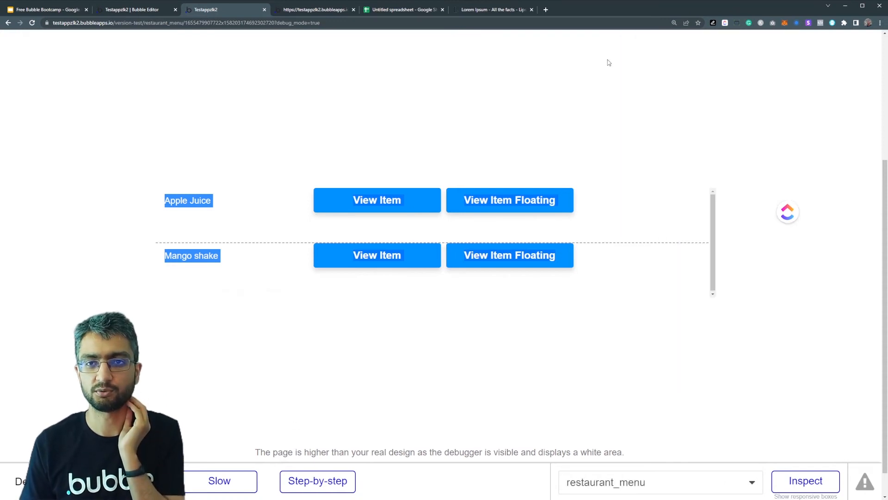
- Debug Apple Juice's View Item Floating workflow step by step, and run the close icon's workflow to hide the floating group
left_click(318, 481)
left_click(485, 193)
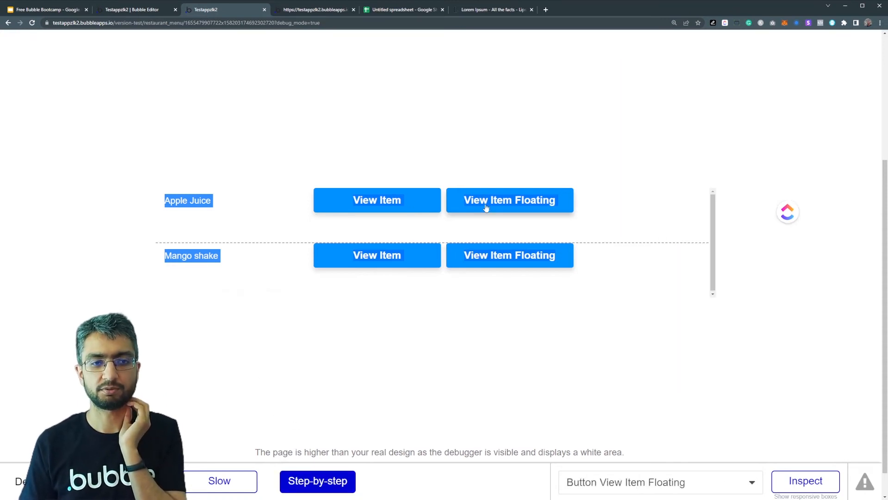
left_click(437, 226)
left_click(519, 199)
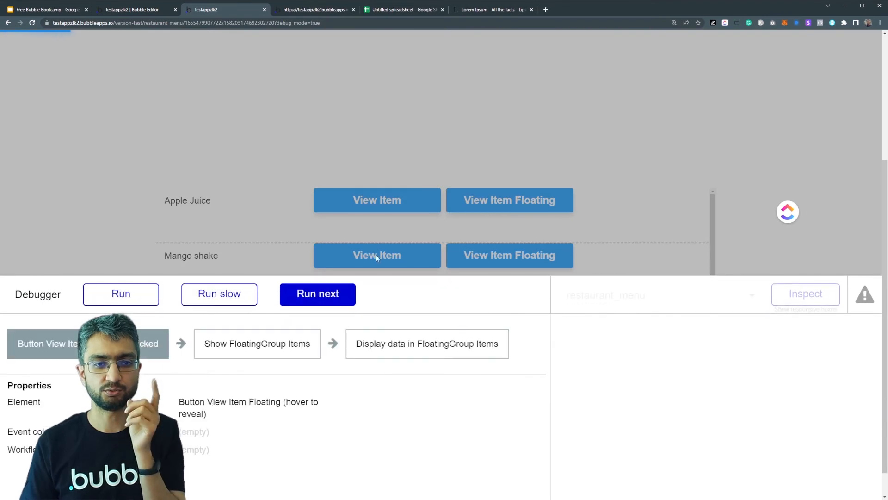
left_click(332, 296)
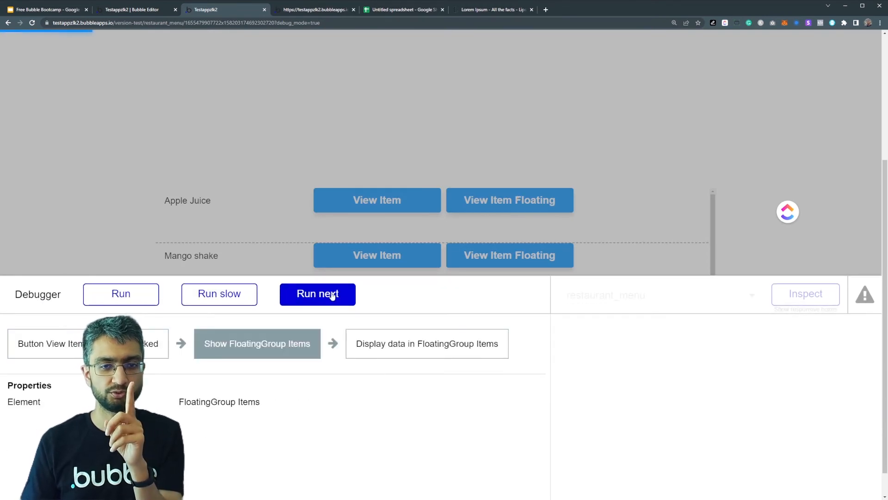
left_click(332, 296)
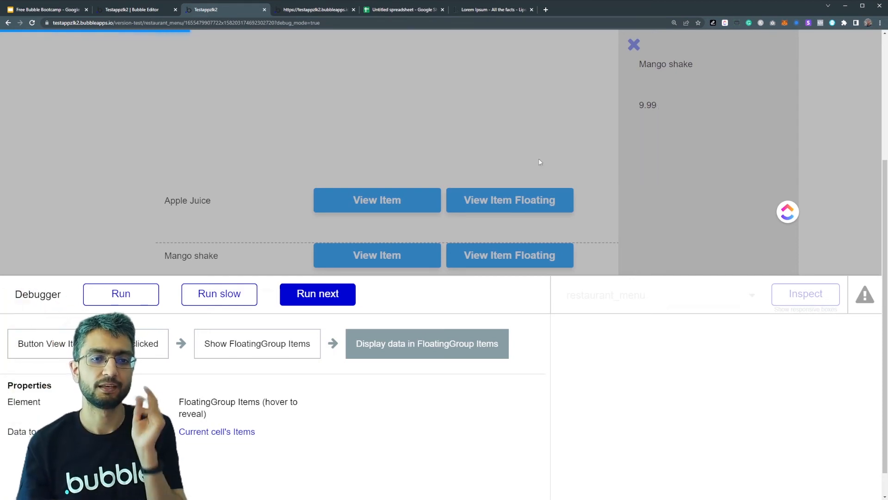
left_click(337, 294)
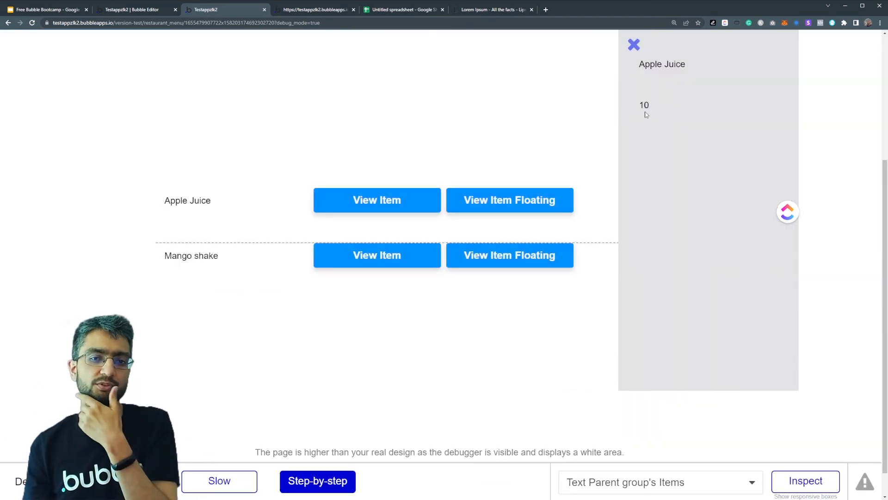
left_click(632, 48)
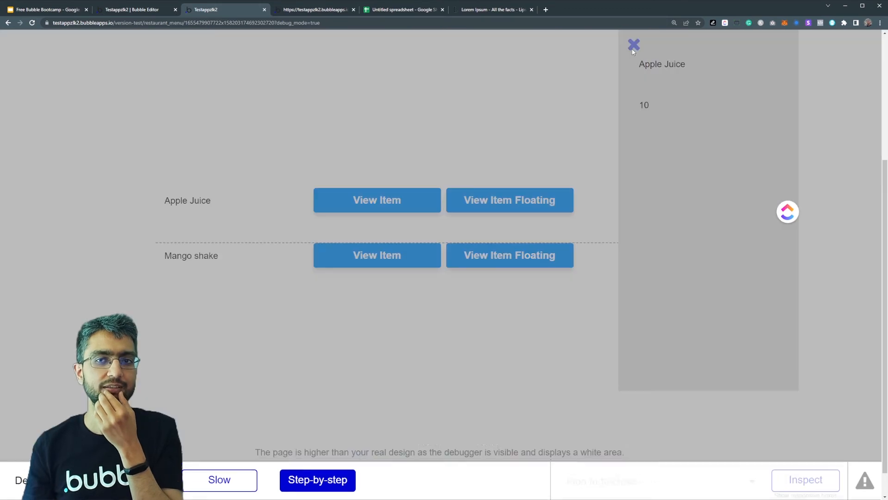
left_click(120, 296)
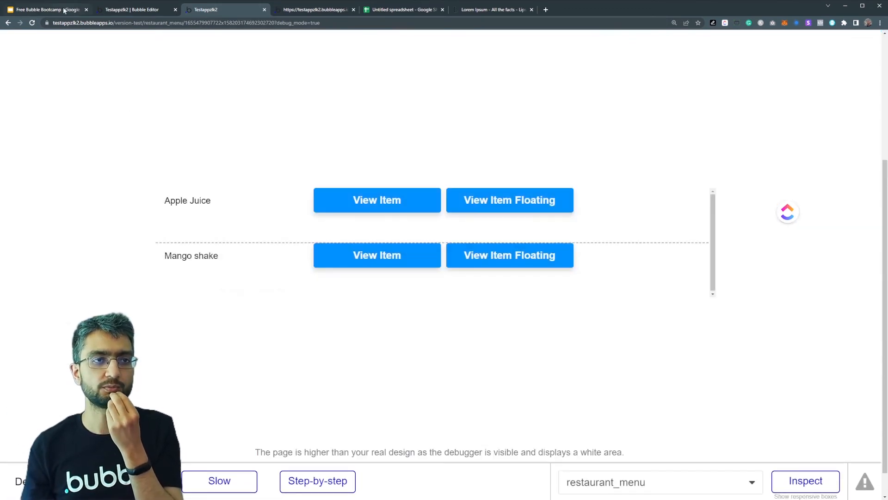
- Switch to the Bubble editor and draw a Group Focus about 163 × 119 on the page, with RepeatingGroup Items as its reference element
left_click(117, 9)
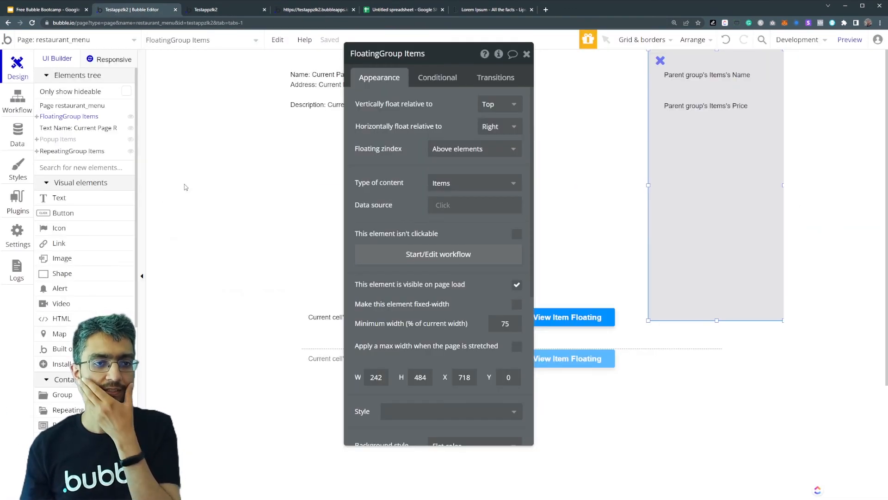
left_click(64, 167)
type("focu")
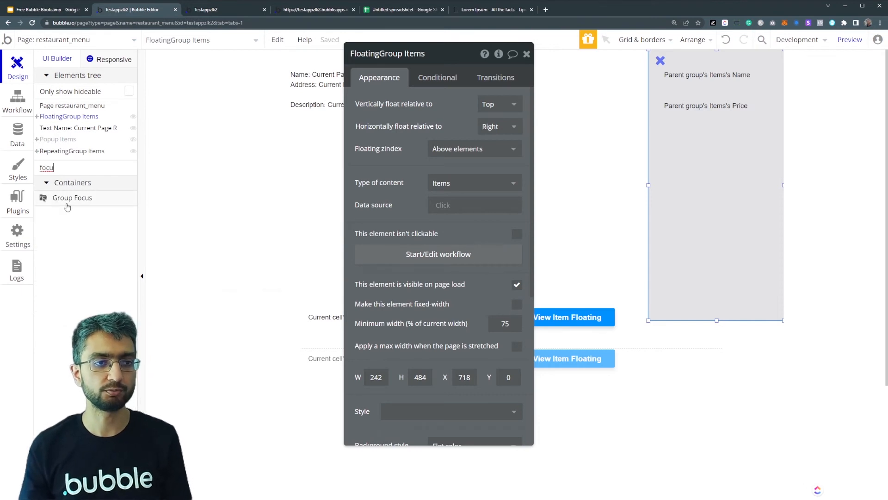
left_click(67, 202)
scroll(571, 296, "down", 3)
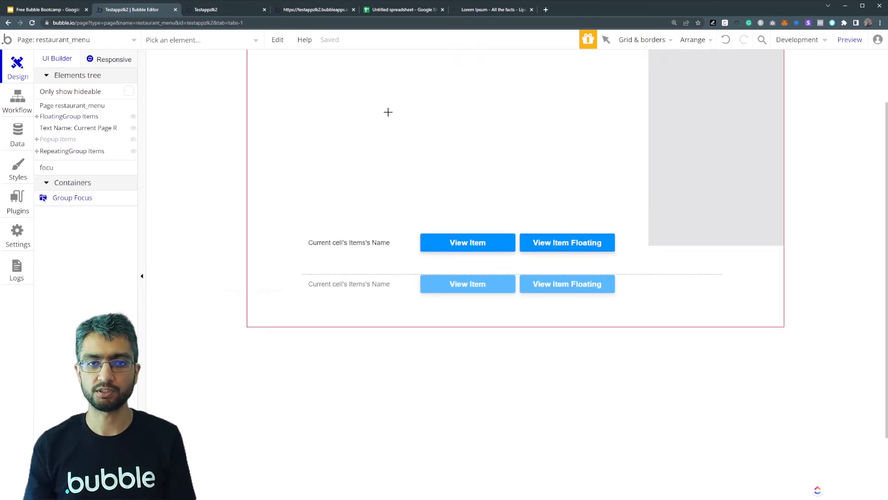
left_click_drag(273, 123, 365, 194)
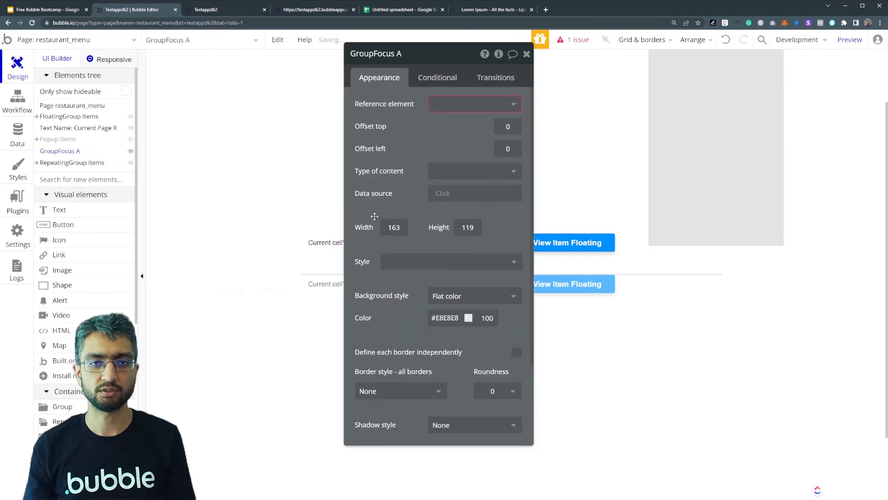
left_click(447, 106)
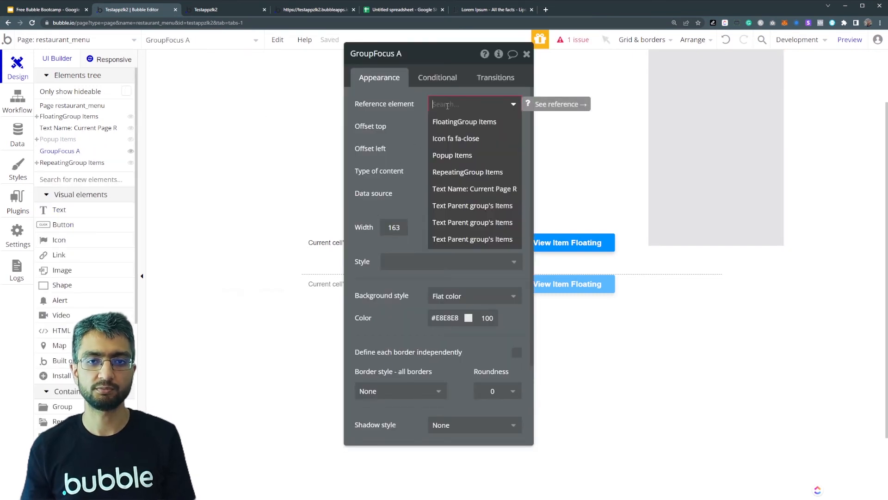
left_click(443, 172)
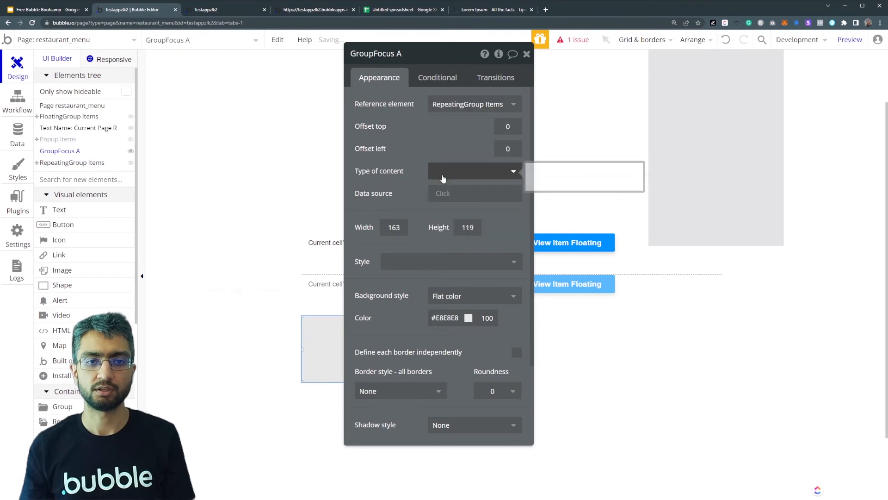
- Set the group focus's type of content to Items
left_click_drag(385, 187, 629, 152)
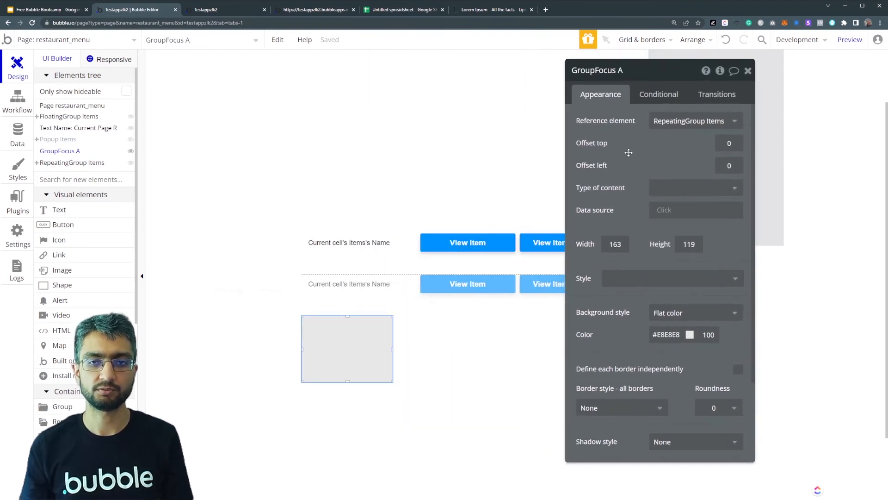
left_click(662, 191)
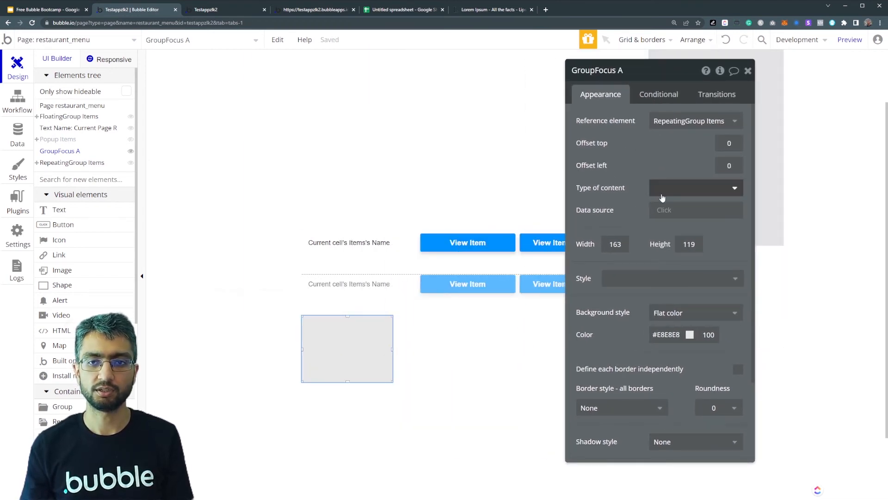
left_click(663, 240)
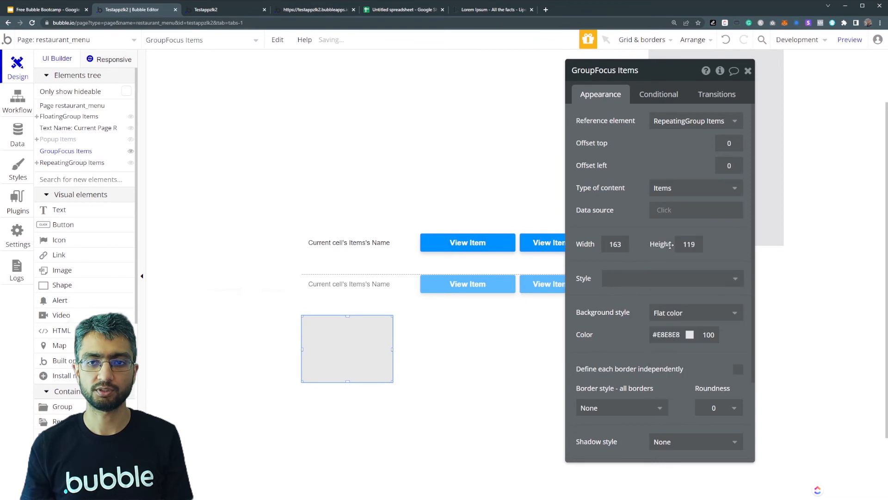
- Add a text about 130 × 36 inside the group focus, showing Parent group's Items's Name and Parent group's Items's Price on separate lines
left_click(74, 207)
left_click_drag(309, 327, 383, 347)
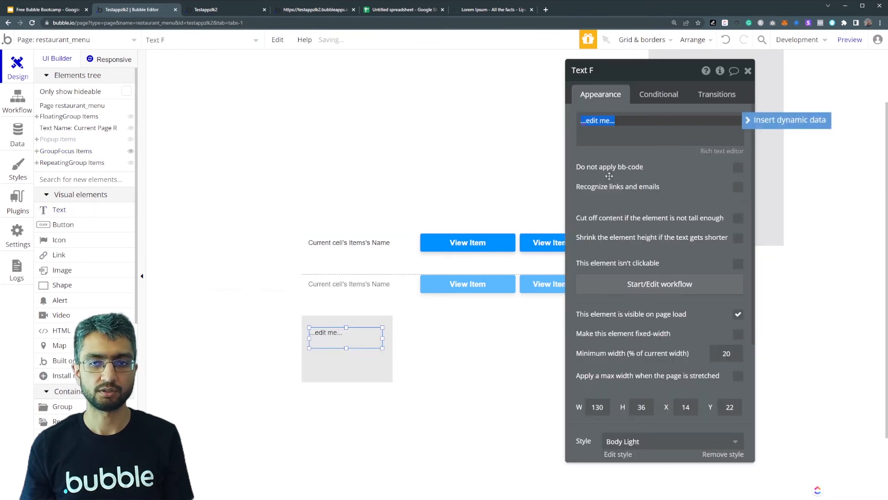
left_click(749, 121)
left_click(650, 152)
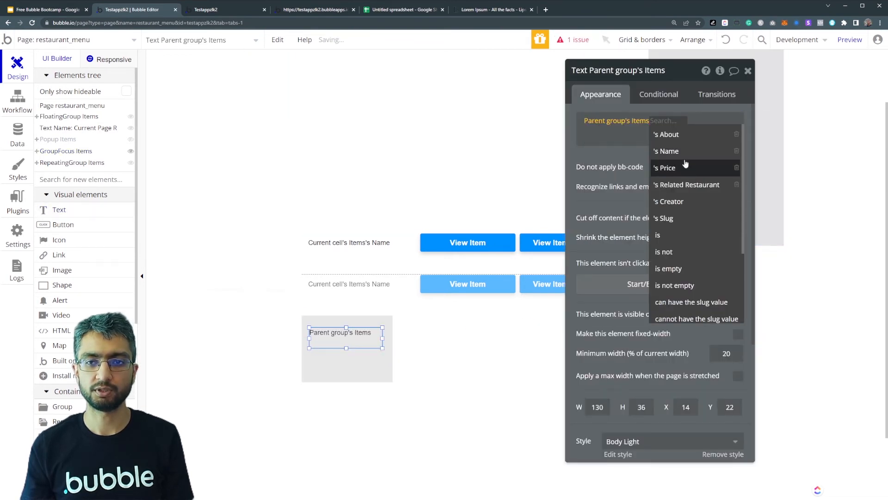
left_click(688, 165)
left_click(763, 130)
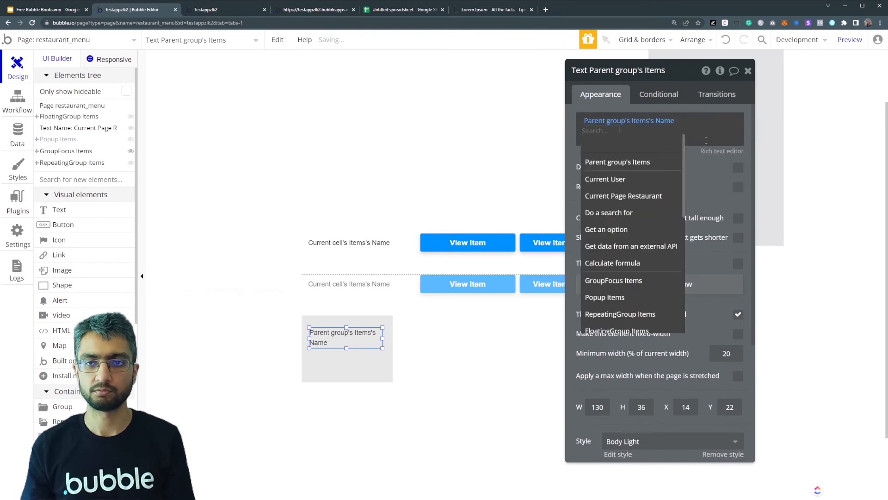
left_click(648, 161)
left_click(678, 170)
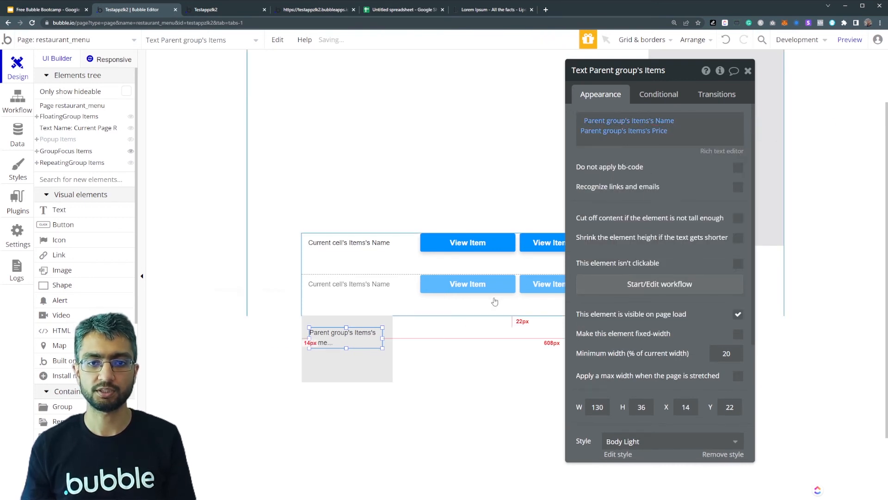
- Duplicate the View Item button, place the copy beneath the original at about X 214, Y 37, and label it View Item Focus
left_click(503, 250)
left_click(480, 251)
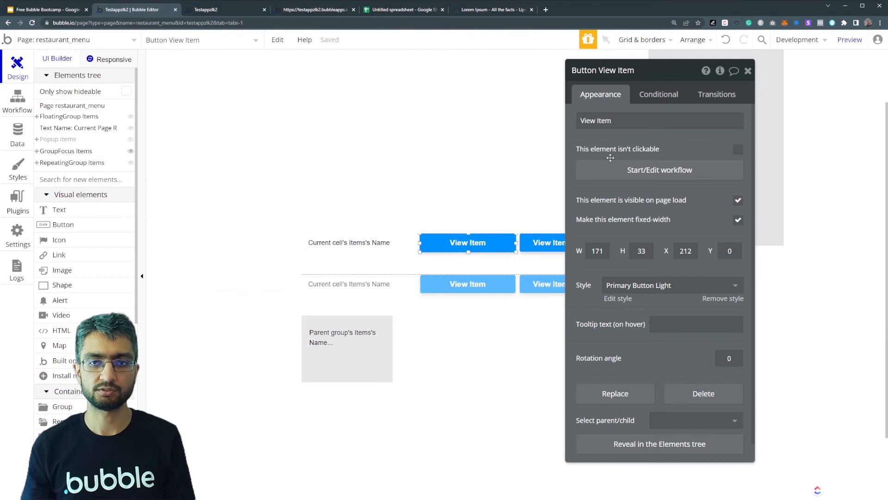
key("ctrl+c")
key("ctrl+v")
left_click_drag(438, 250, 437, 265)
left_click(633, 123)
left_click(634, 127)
type("Foc")
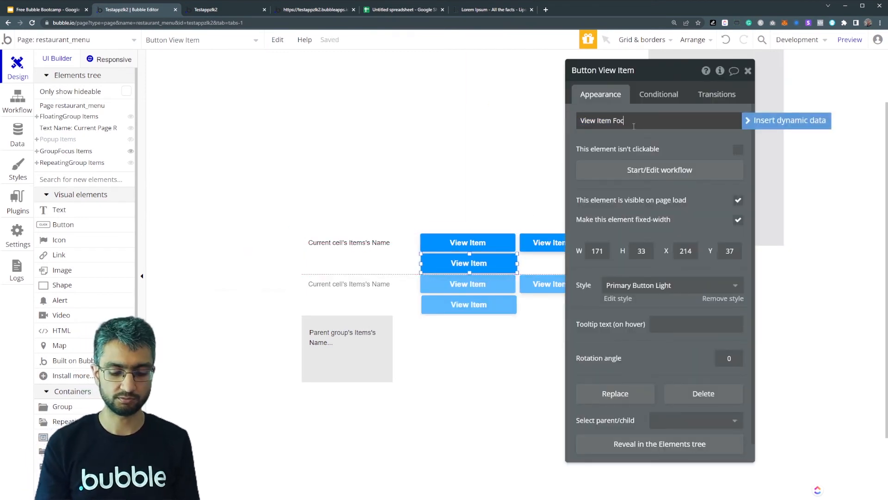
type("us")
- Create a workflow for the View Item Focus button with a Show action for GroupFocus Items
left_click(621, 172)
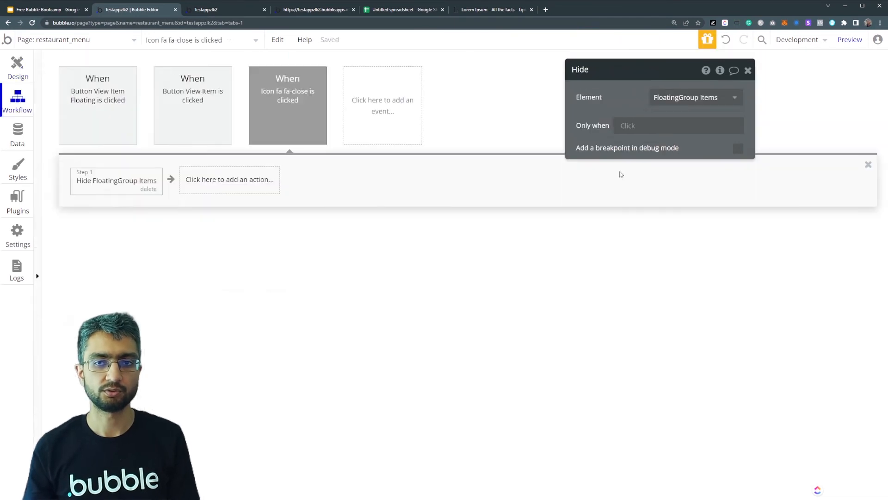
left_click(147, 185)
type("show")
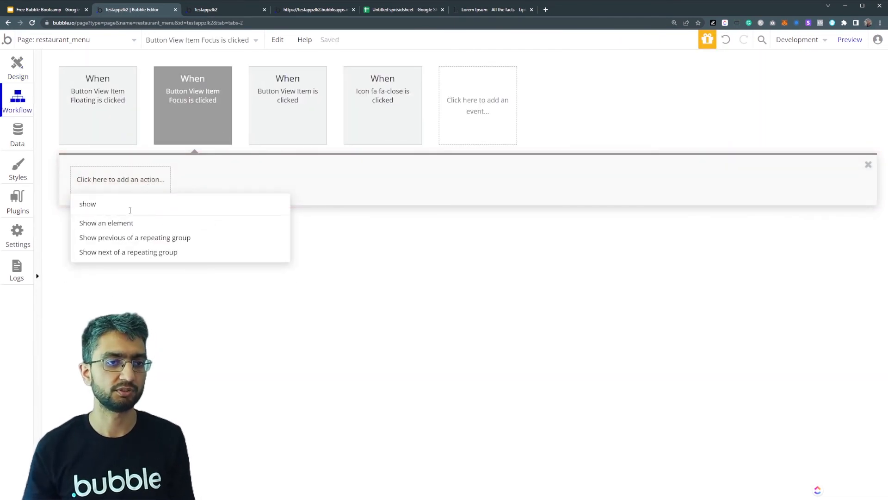
left_click(149, 219)
left_click(660, 99)
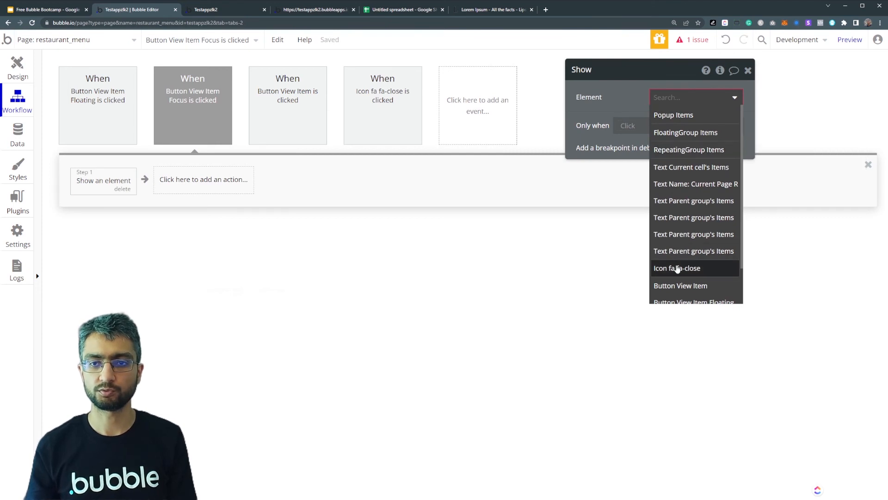
type("focu")
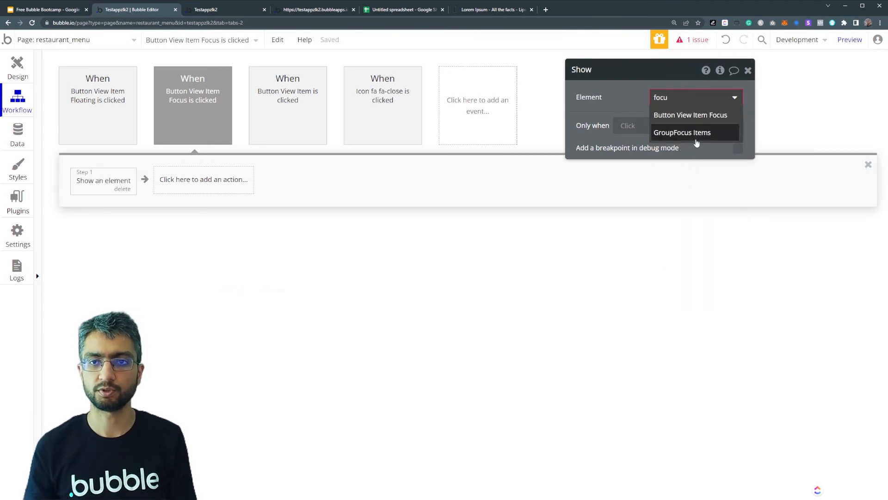
left_click(695, 138)
- Add a Display data action for GroupFocus Items that displays Current cell's Items
left_click(239, 191)
left_click(218, 216)
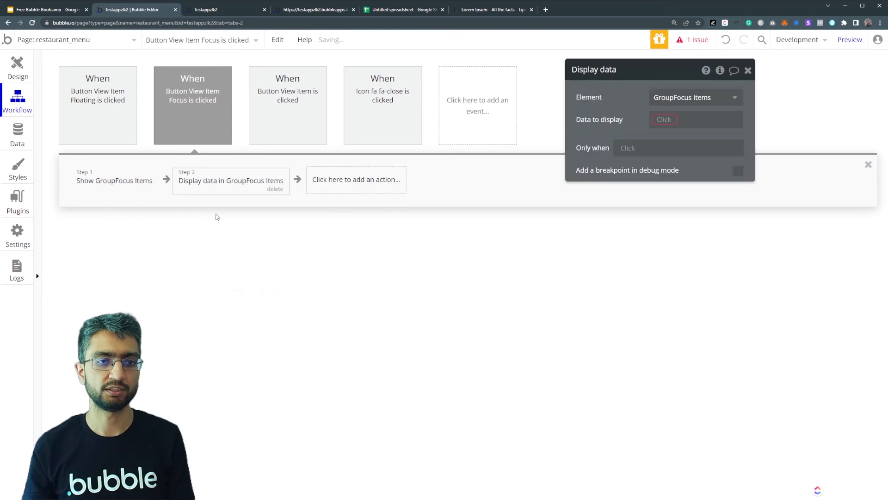
left_click(667, 115)
left_click(675, 132)
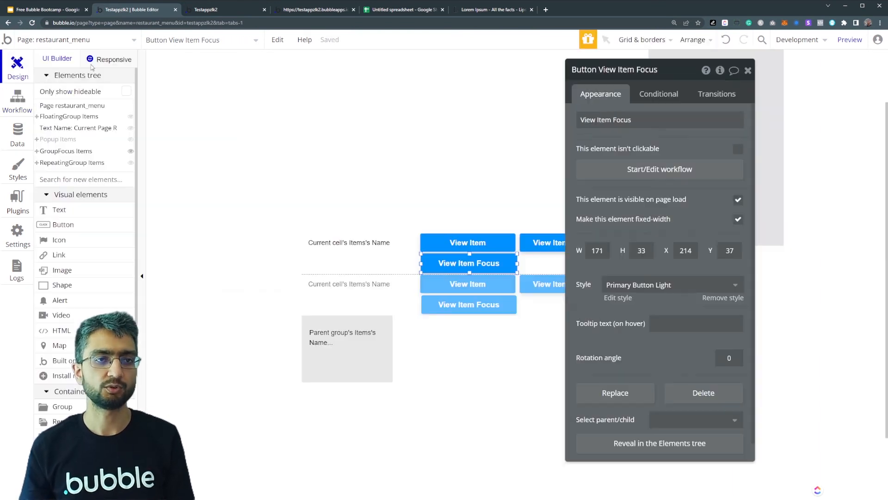
- Switch to the page preview and test showing and dismissing the group focus for Apple Juice
left_click(234, 10)
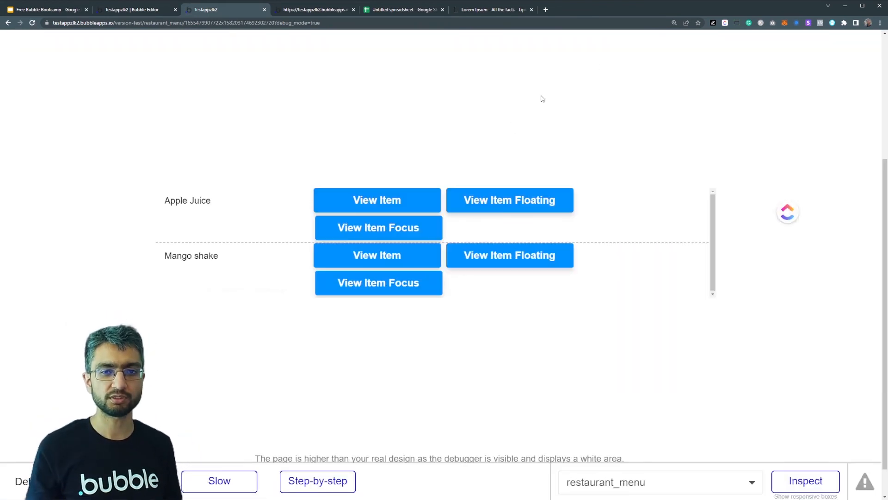
left_click(383, 228)
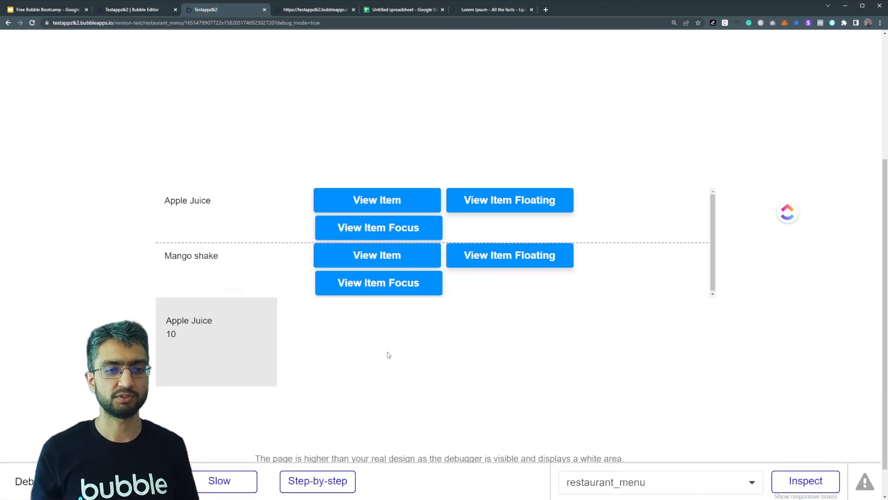
left_click(333, 99)
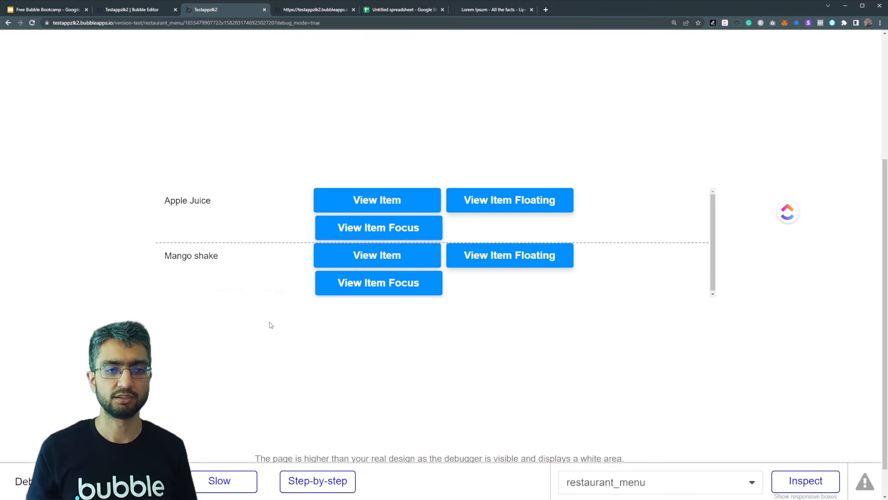
left_click(367, 224)
left_click(428, 345)
left_click(406, 236)
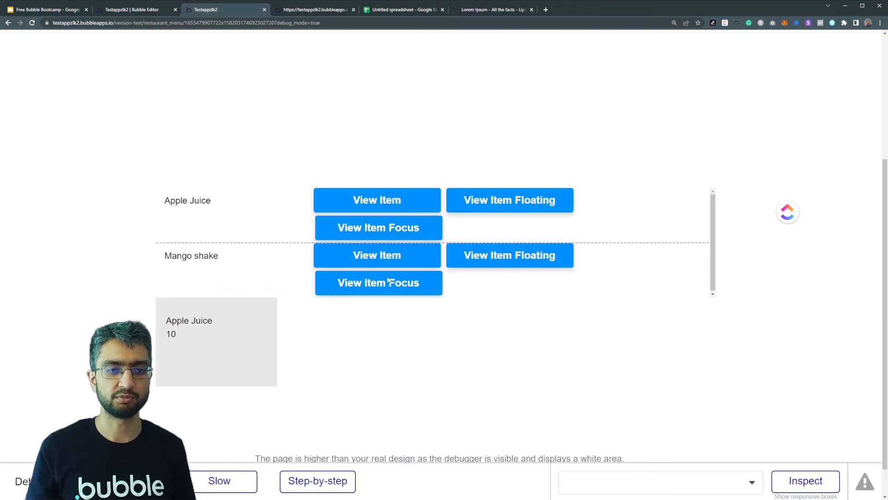
- Test opening and closing Apple Juice's floating group and popup for comparison with the group focus
left_click(509, 204)
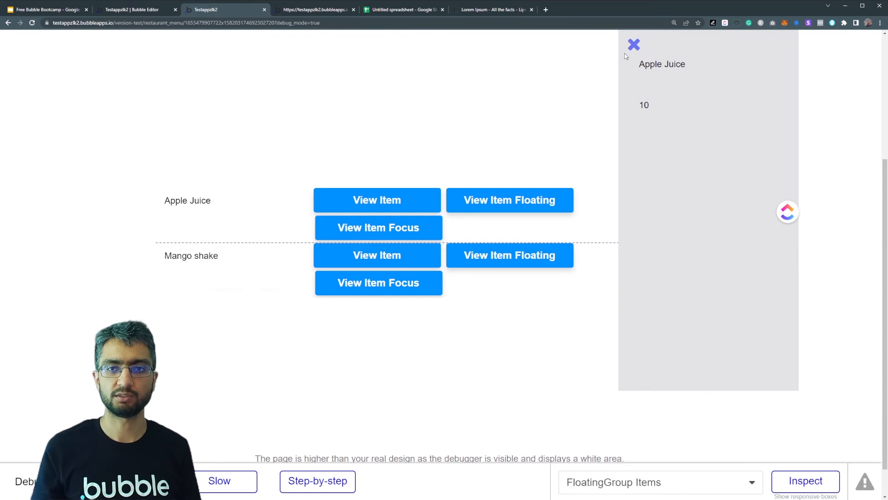
left_click(634, 45)
left_click(377, 200)
left_click(349, 50)
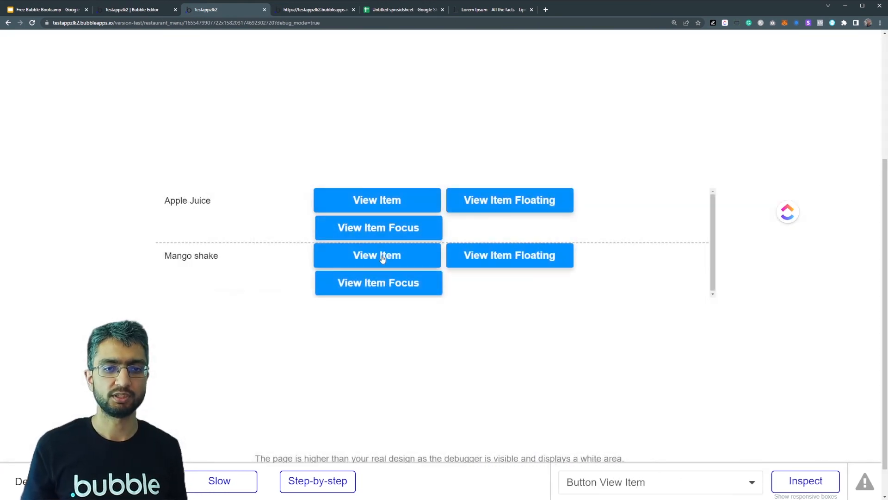
- Show Mango shake in the group focus, the popup and the floating group to compare them
left_click(378, 288)
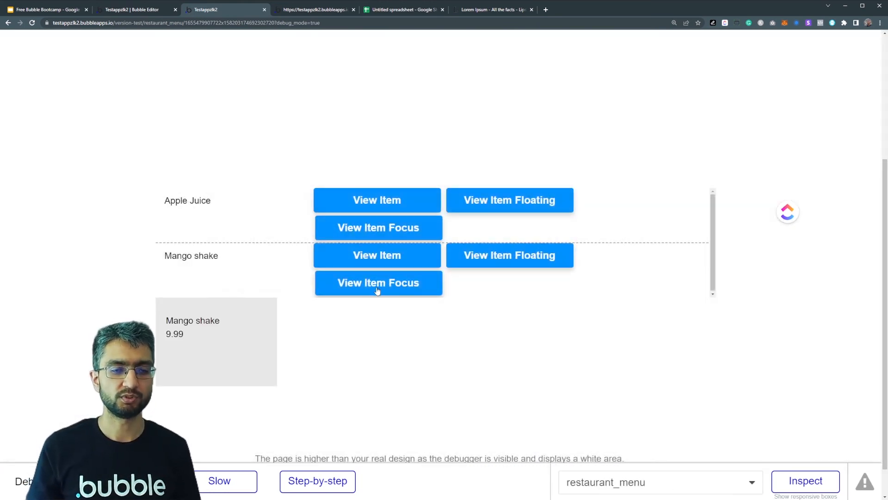
left_click(406, 255)
left_click(256, 136)
left_click(509, 254)
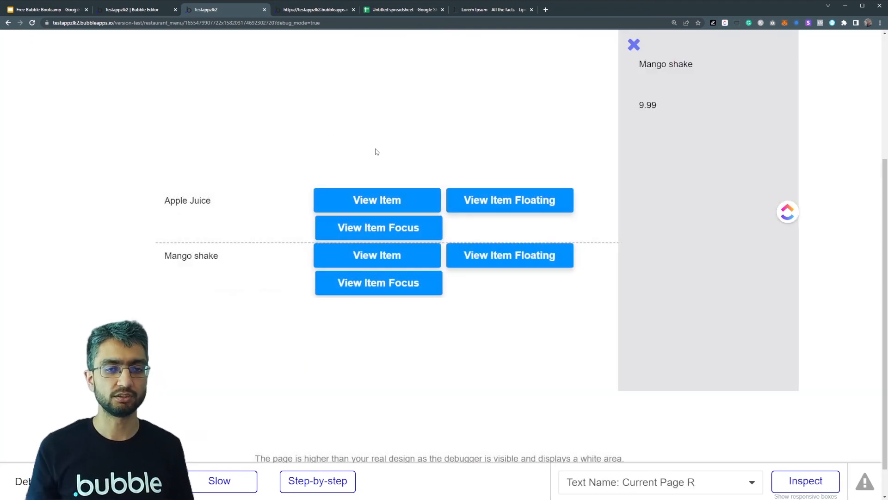
- Switch to the Bubble editor and review the search constraint in RepeatingGroup Items' data source
left_click(129, 10)
left_click(339, 279)
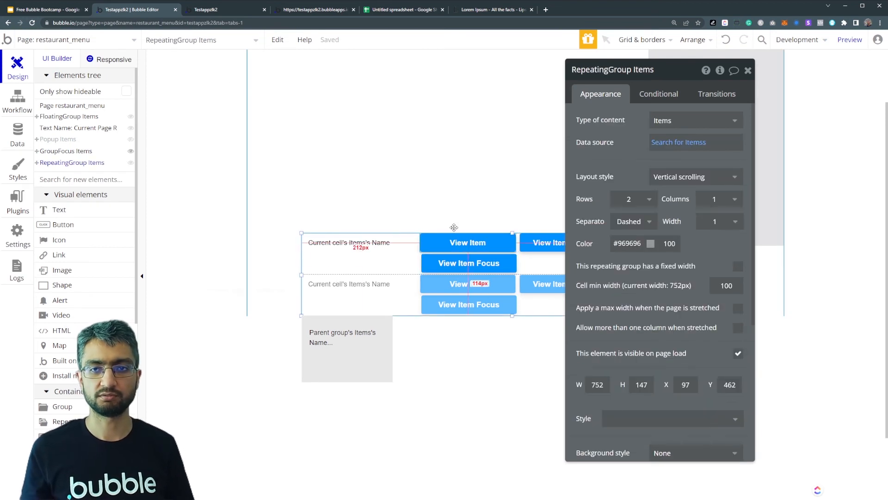
left_click(666, 142)
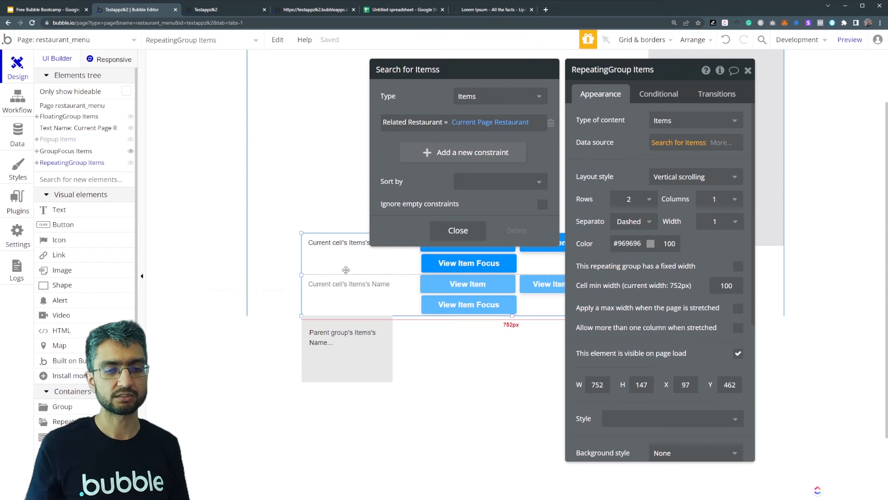
left_click(182, 259)
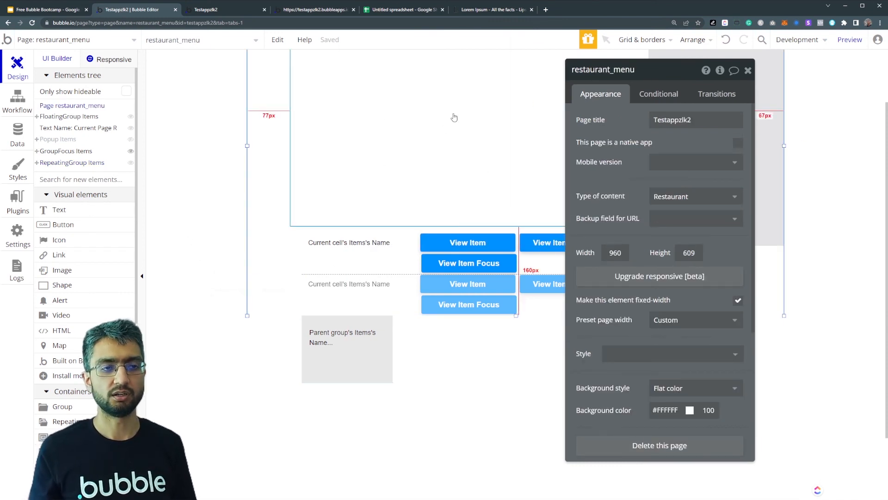
- Open Popup Items for editing and draw a Group about 330 × 158 beneath its text
left_click(70, 139)
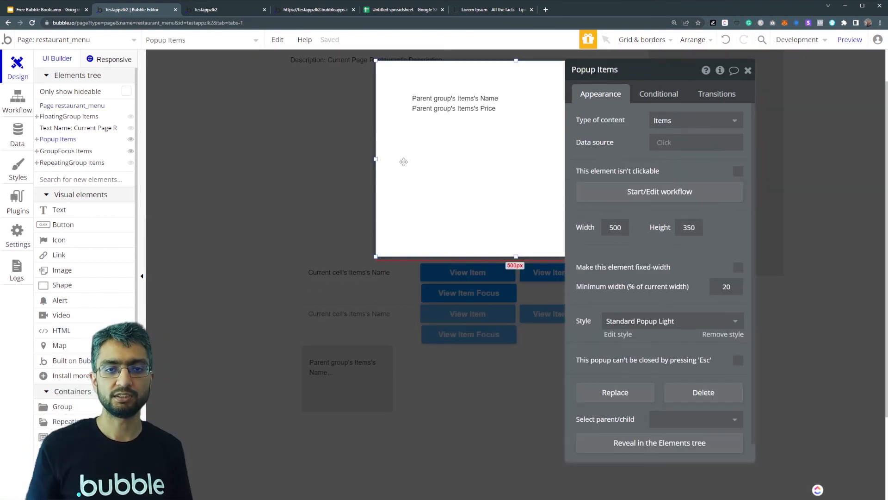
left_click(460, 111)
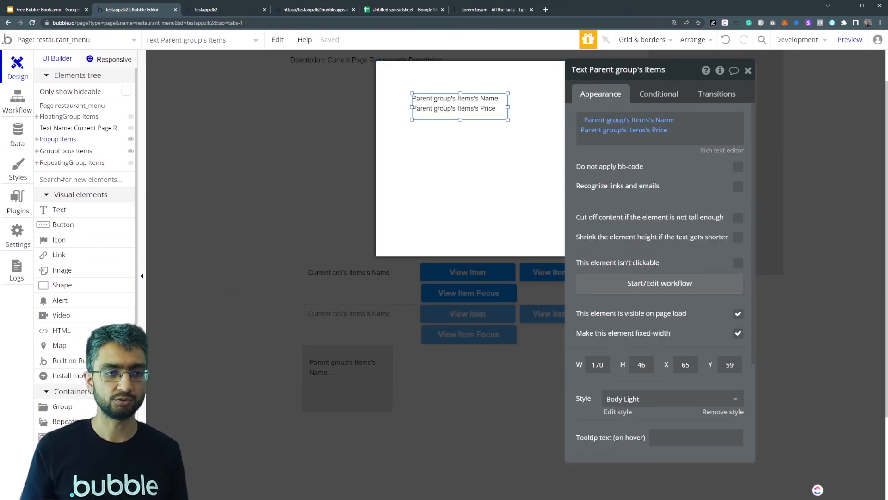
left_click(62, 209)
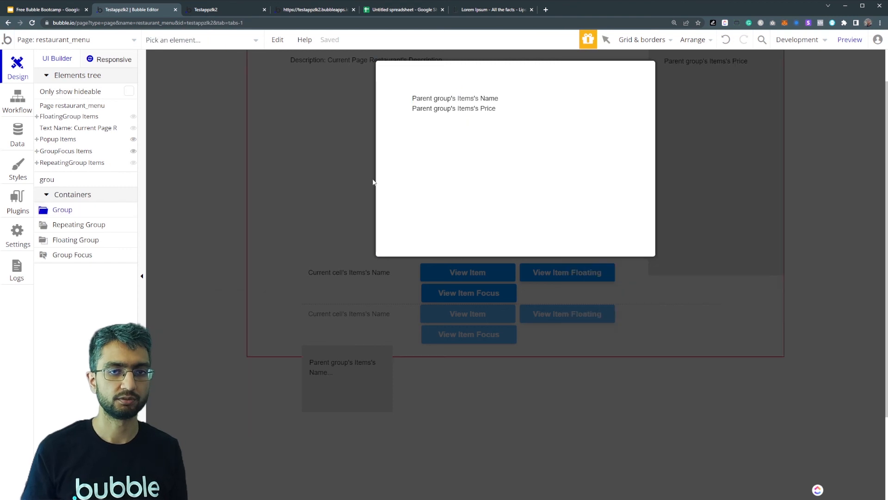
left_click_drag(419, 135, 604, 223)
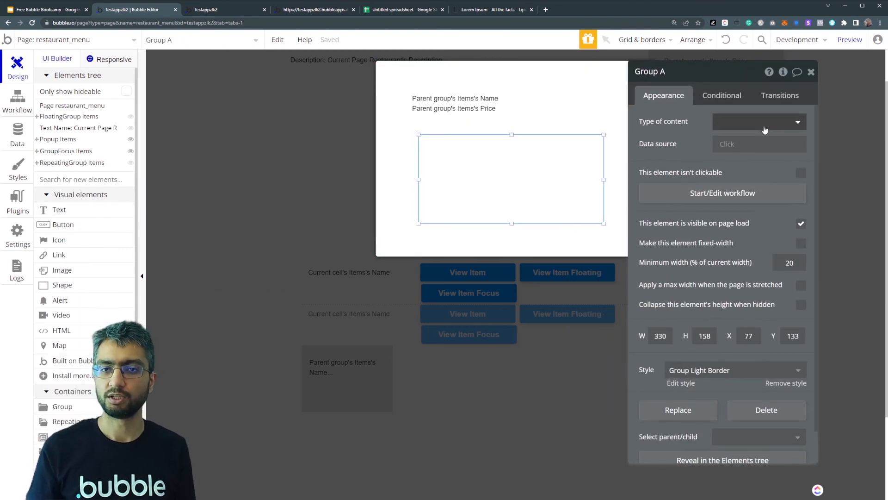
- Set the new group's type of content to Items and its data source to Parent group's Items
left_click(765, 129)
left_click(728, 173)
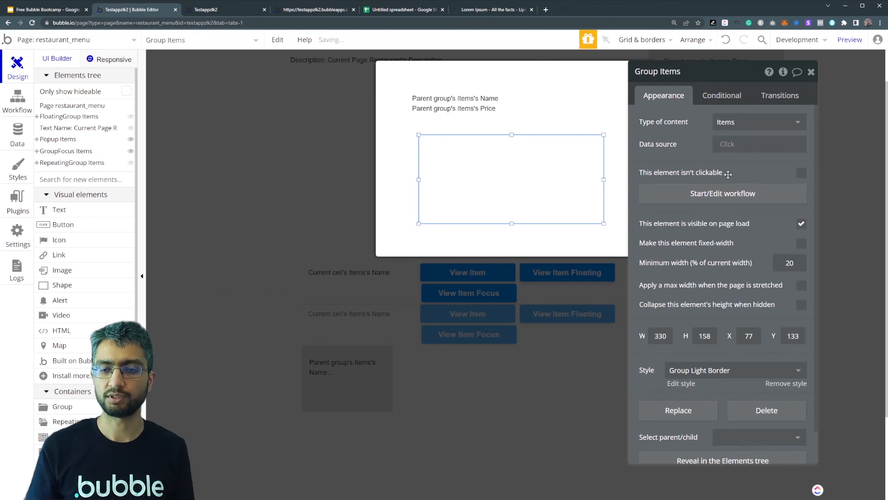
left_click(730, 147)
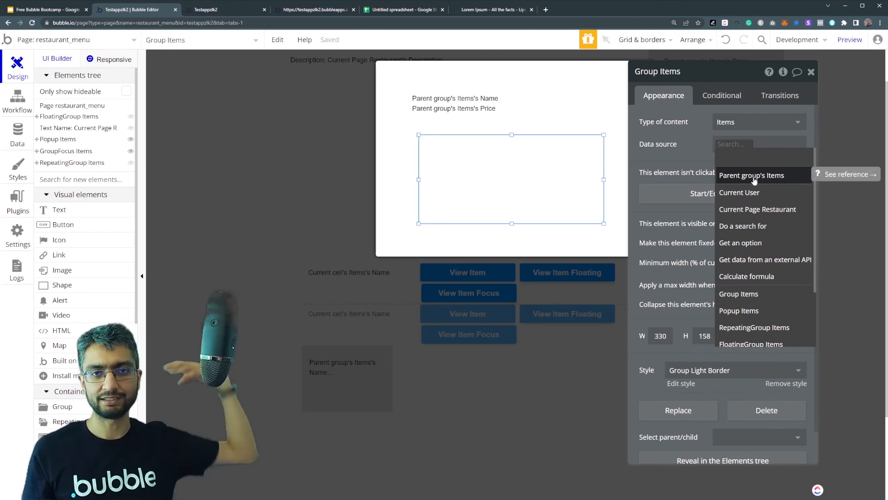
left_click(754, 180)
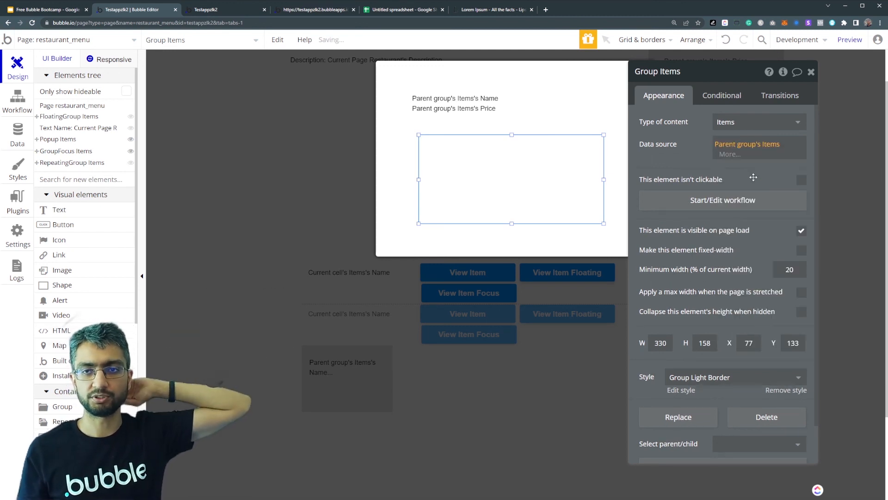
- Copy the popup's name and price text into the nested group and position it at about X 29, Y 39
left_click(465, 104)
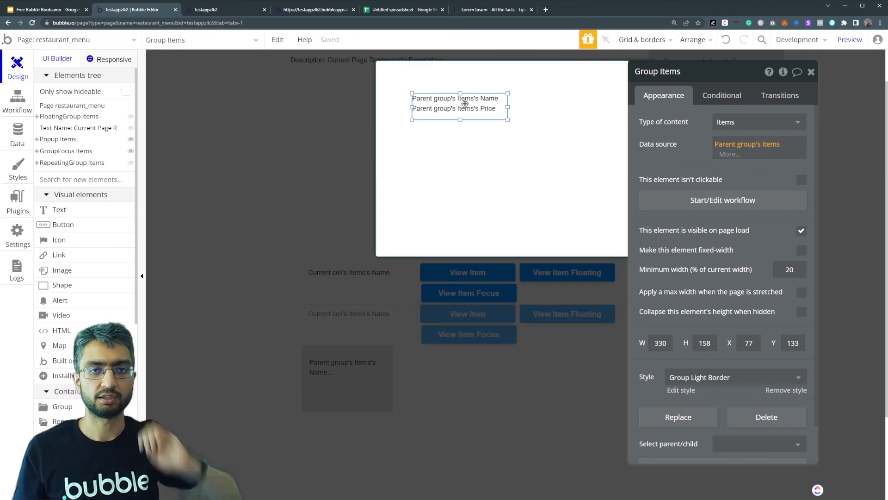
left_click(497, 160)
key("ctrl+v")
left_click_drag(478, 149, 492, 173)
left_click(479, 151)
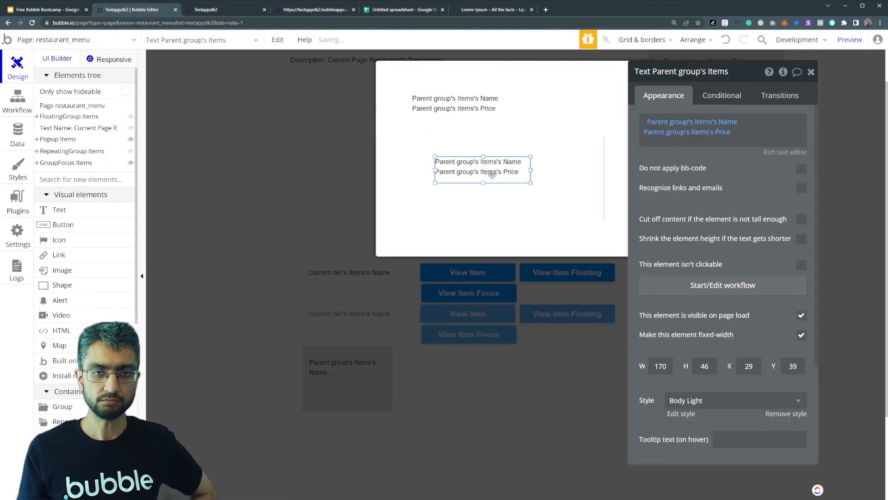
left_click(478, 151)
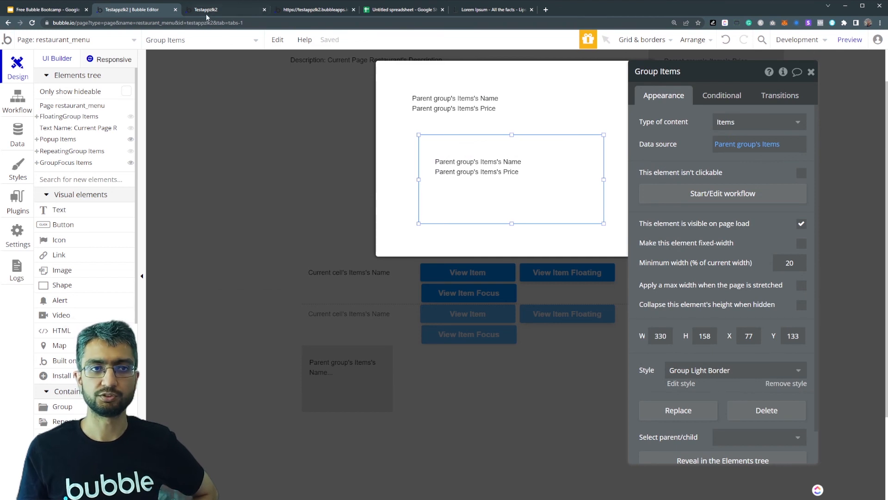
- Switch to the page preview, compare the outer and nested texts in Apple Juice's popup, and close it
left_click(206, 13)
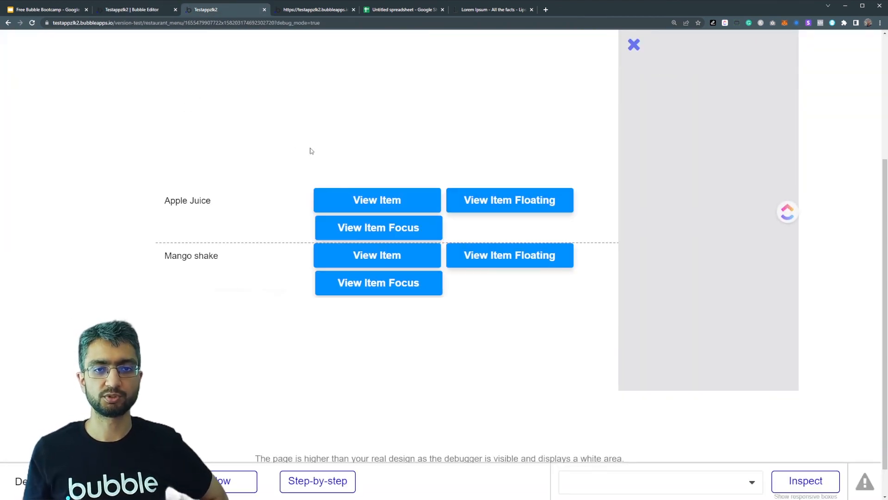
left_click(346, 209)
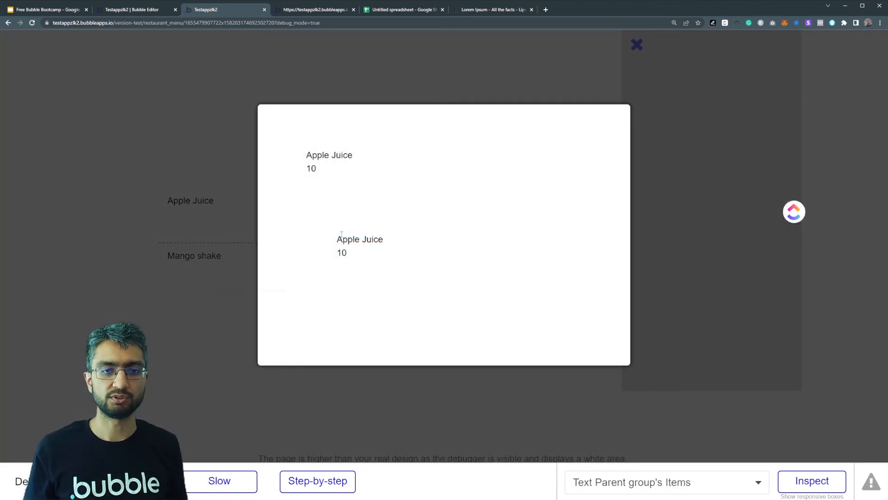
left_click_drag(353, 238, 369, 252)
left_click(305, 152)
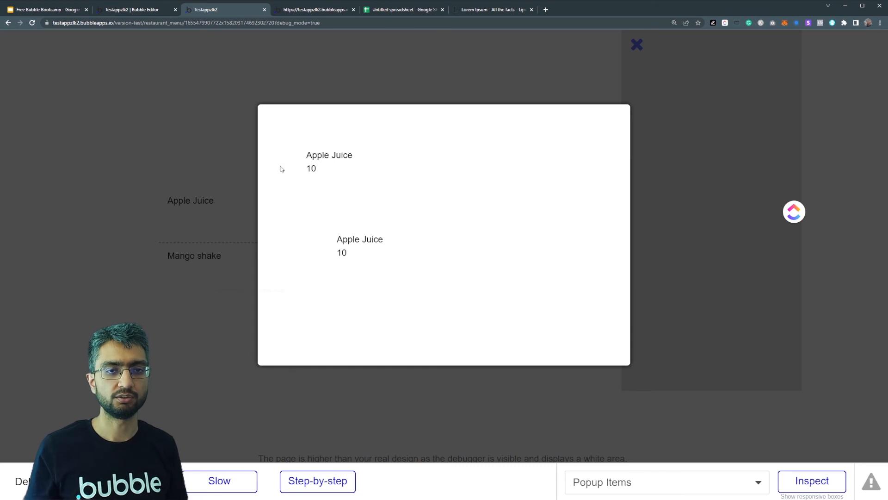
left_click(198, 156)
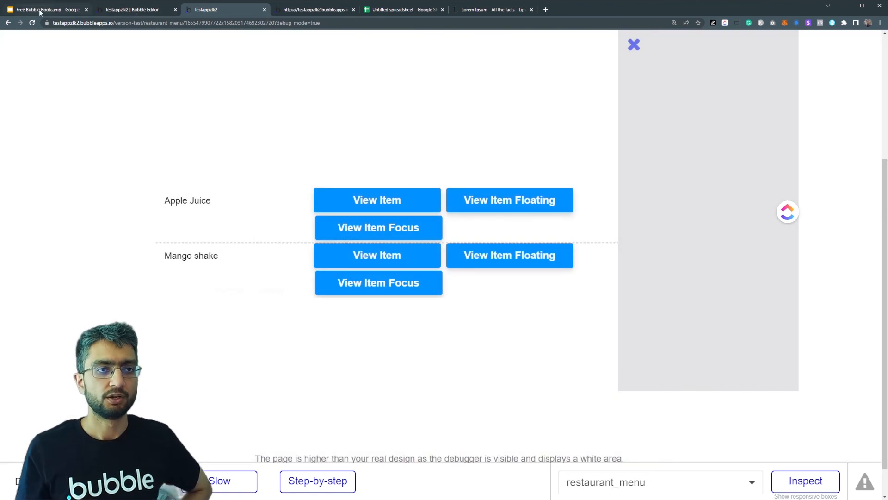